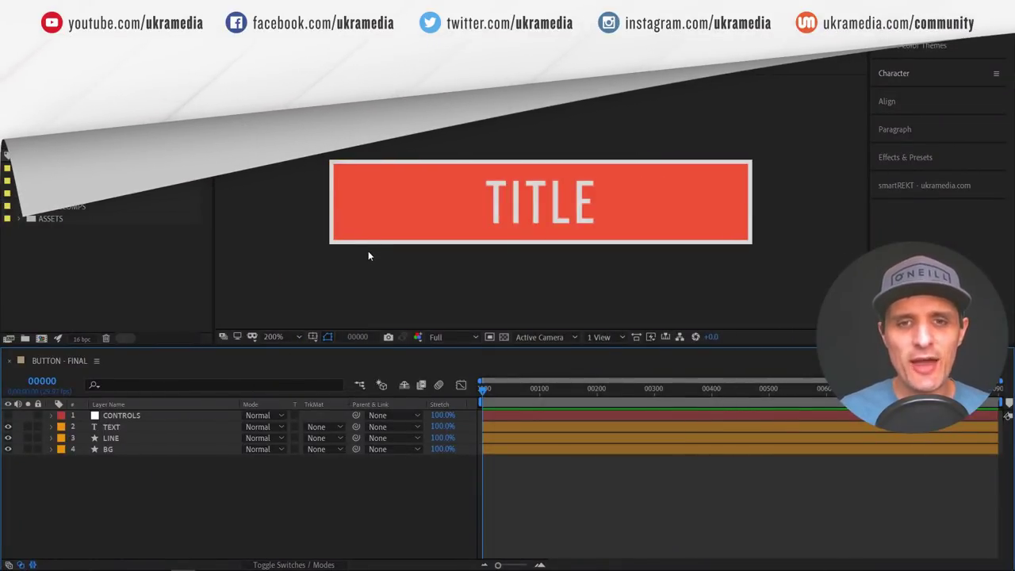
pyautogui.click(111, 441)
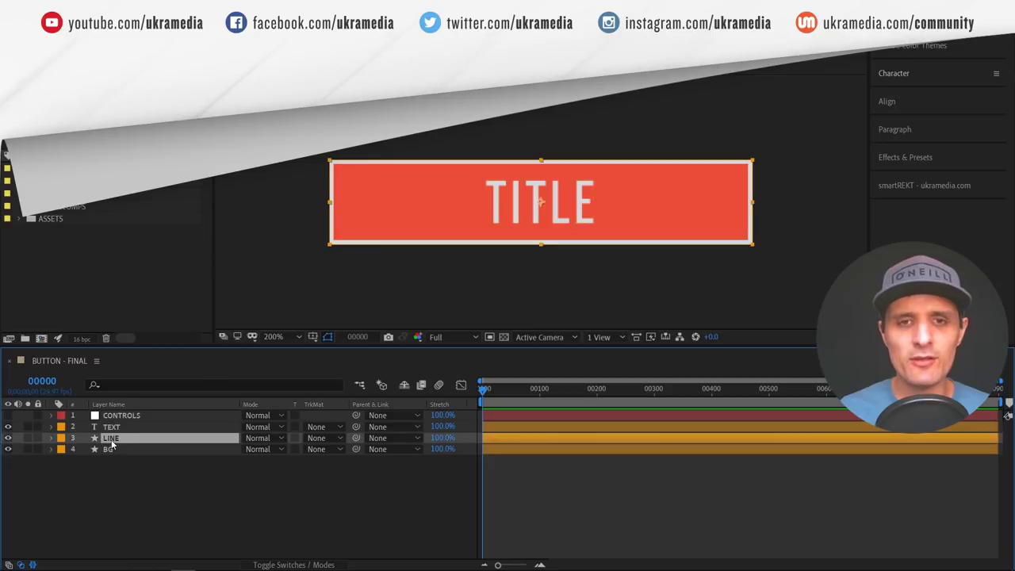
pyautogui.click(150, 449)
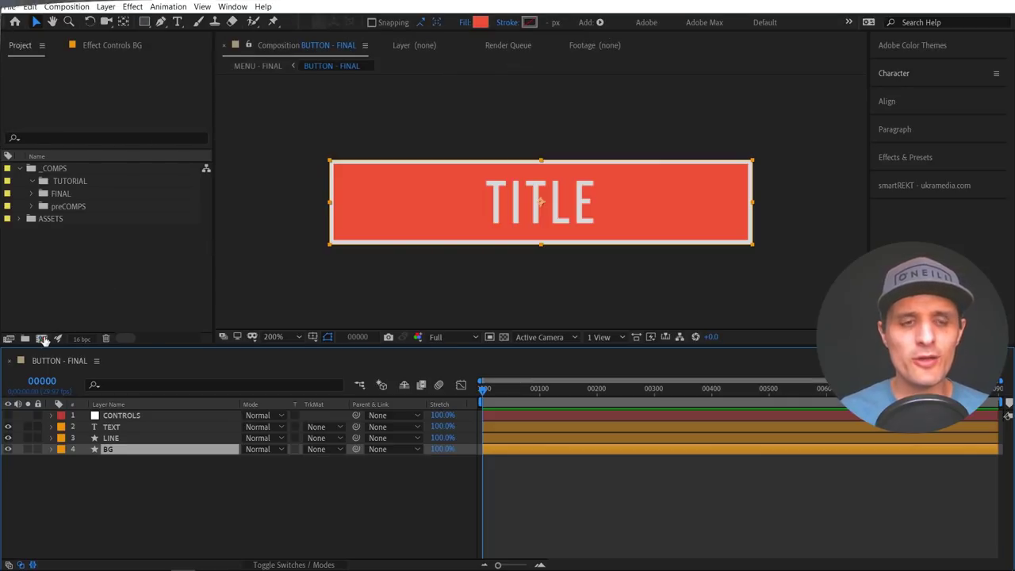
# - Create a new composition named BUTTON, 400 px wide and 80 px high
pyautogui.hotkey('ctrl', 'n')
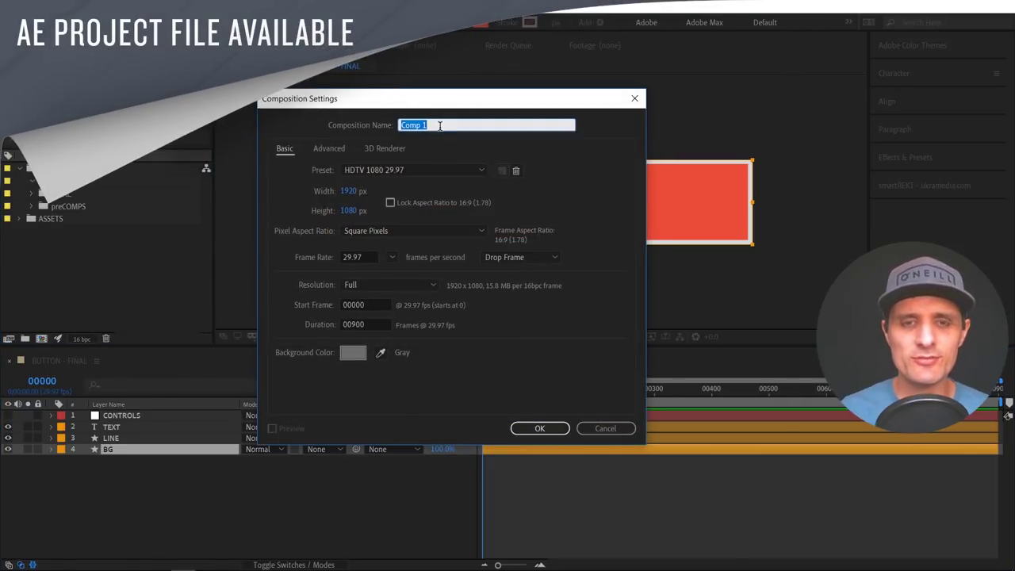
pyautogui.write('BUTTON')
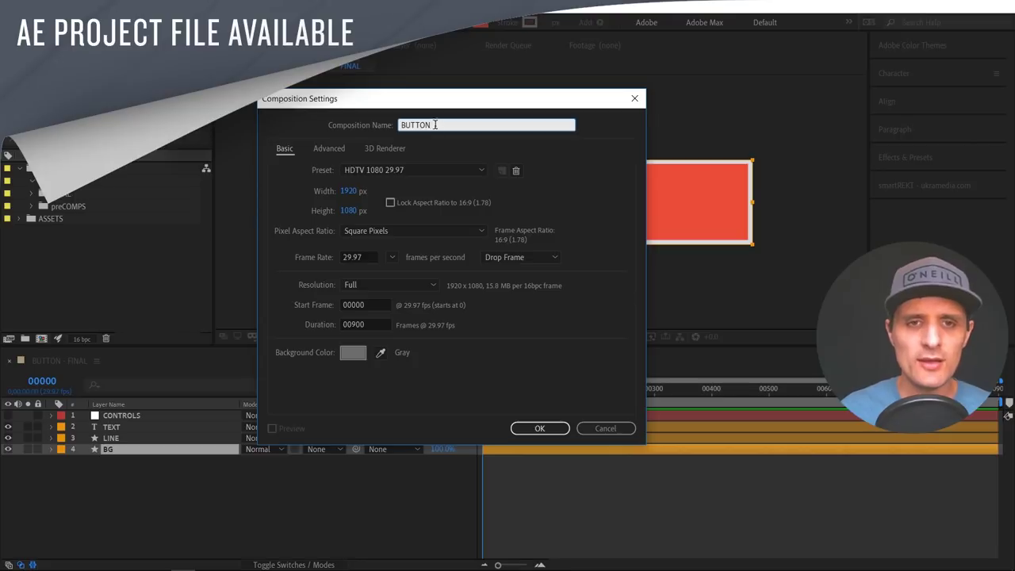
pyautogui.click(350, 190)
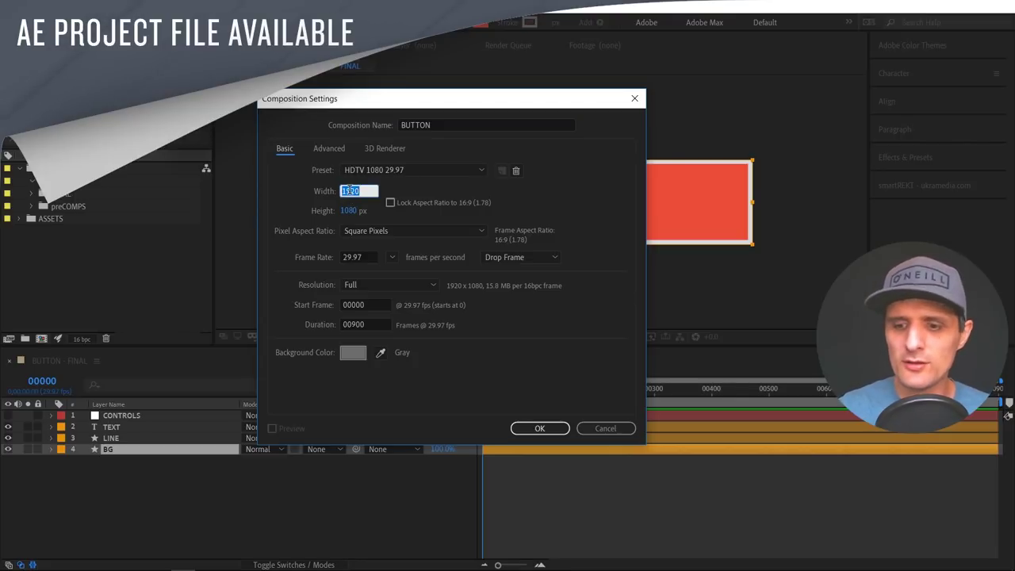
pyautogui.write('400')
pyautogui.click(349, 211)
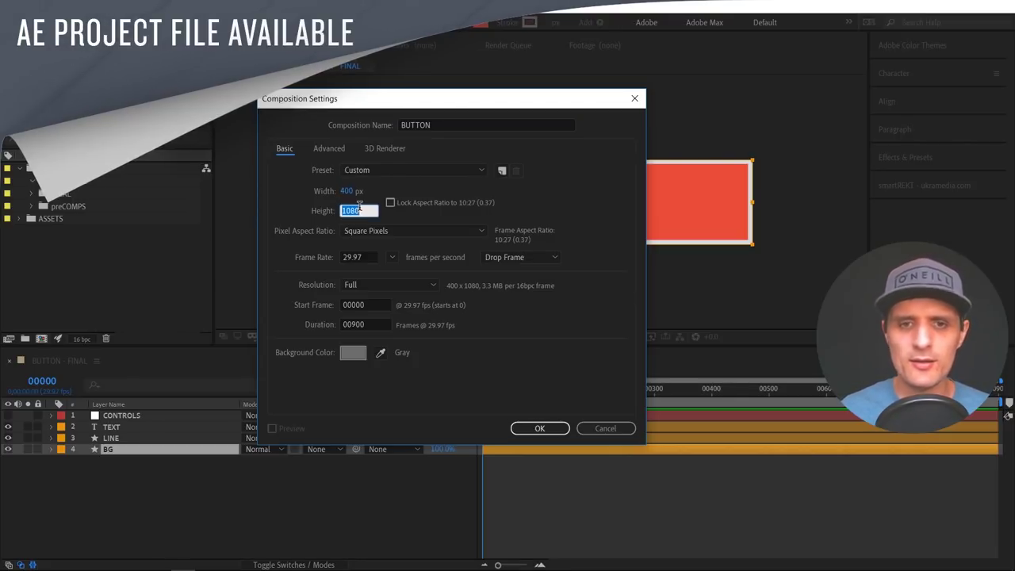
pyautogui.write('80')
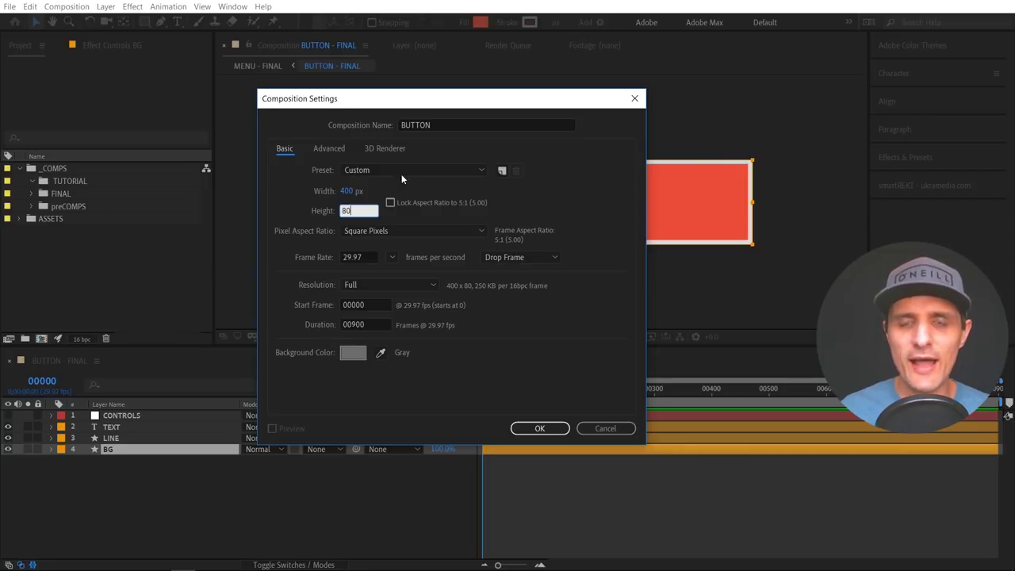
pyautogui.click(543, 427)
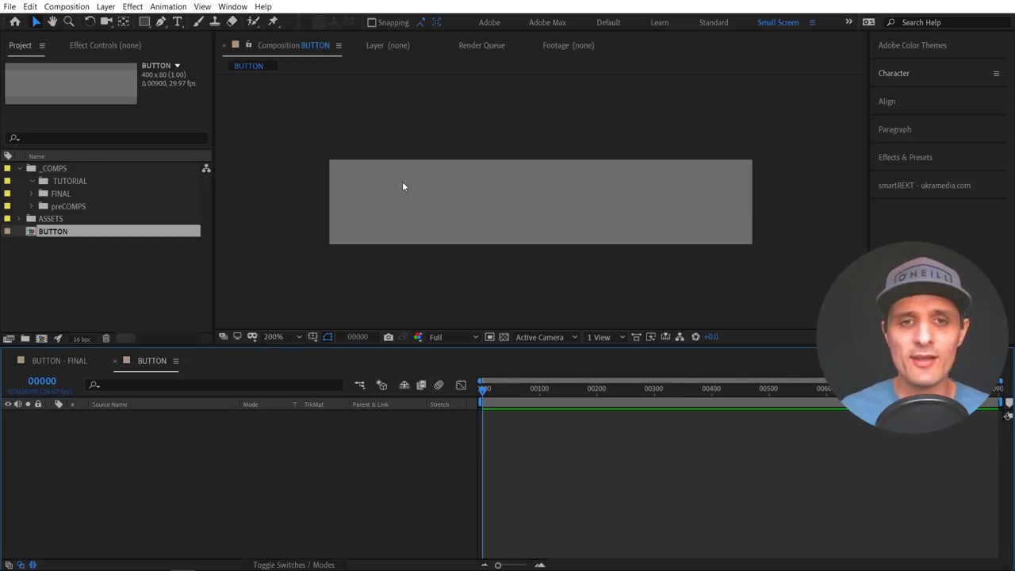
# - Add a rectangle shape layer that fills the whole BUTTON composition
pyautogui.click(83, 362)
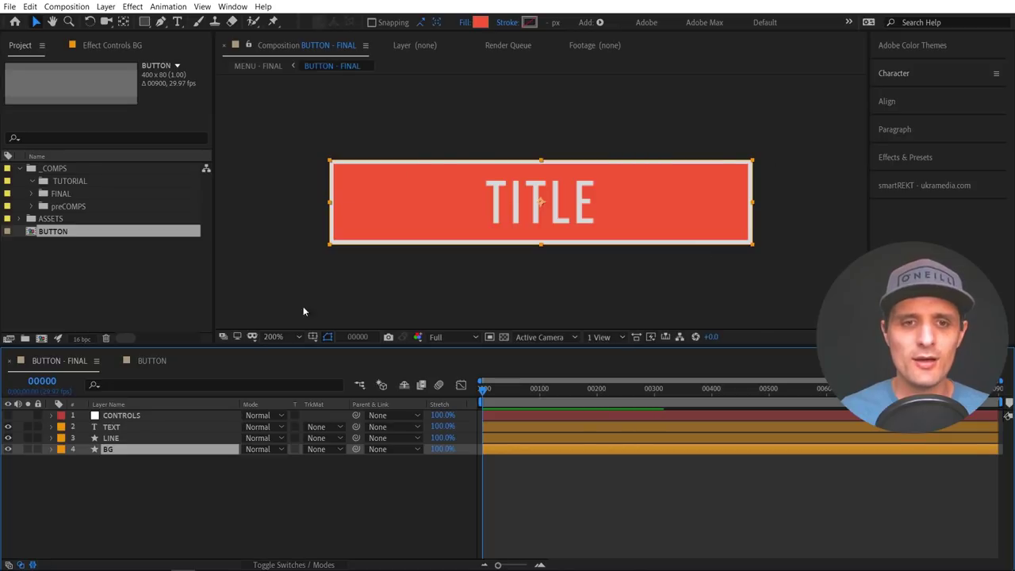
pyautogui.click(151, 361)
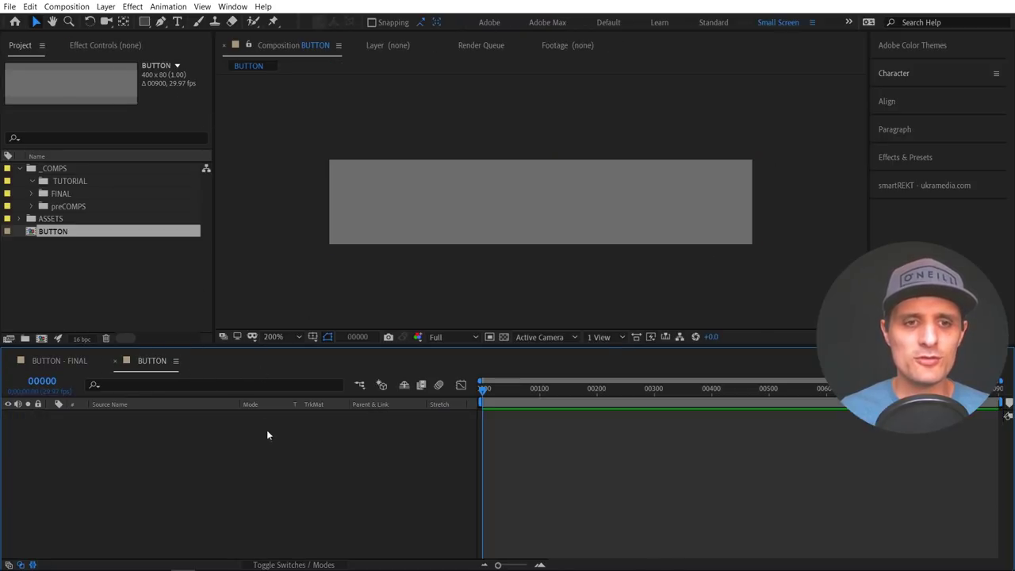
pyautogui.doubleClick(144, 23)
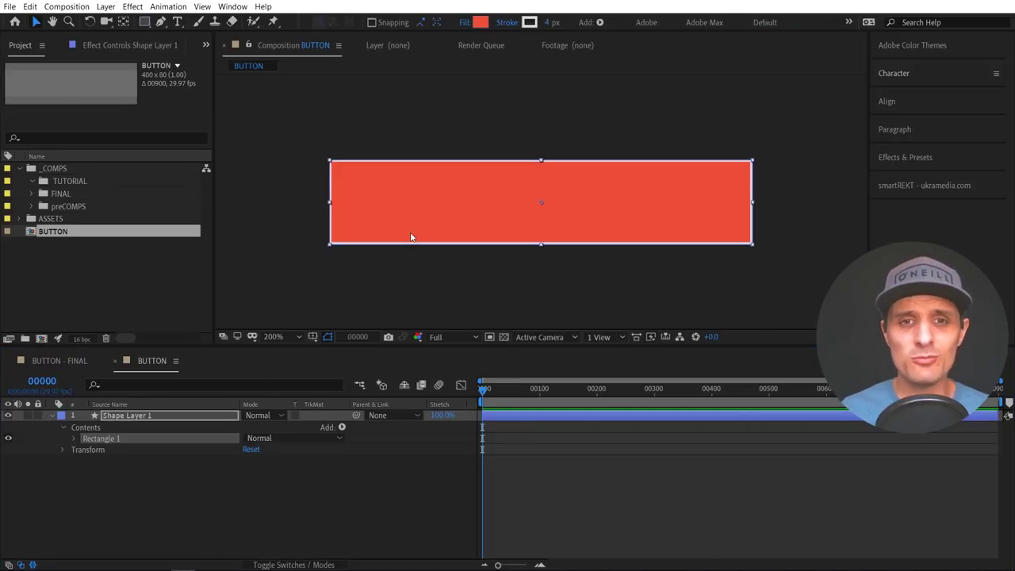
# - Set the rectangle's fill to None and its stroke to Solid Color
pyautogui.click(161, 418)
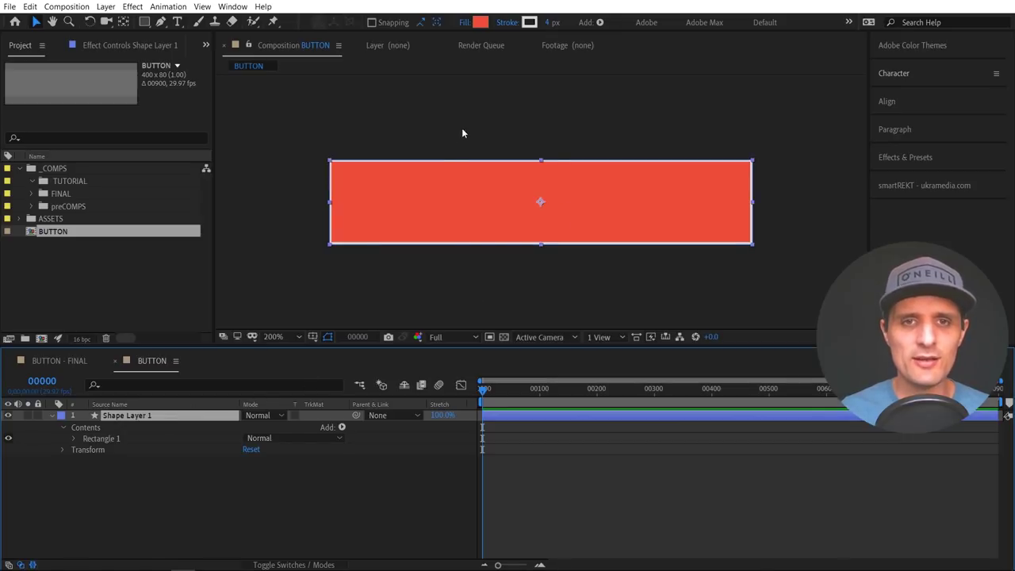
pyautogui.click(466, 23)
pyautogui.click(337, 76)
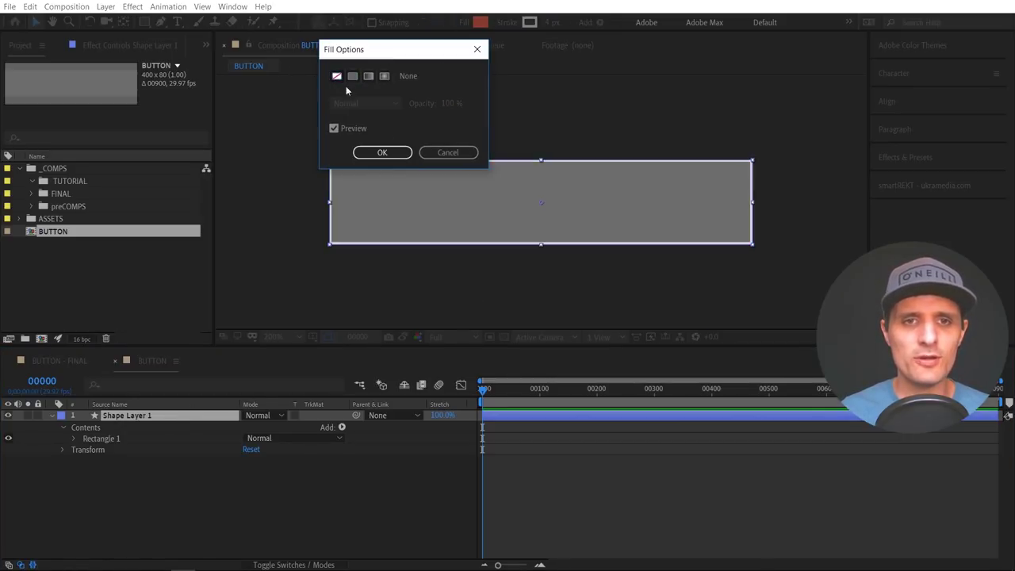
pyautogui.click(382, 153)
pyautogui.click(508, 22)
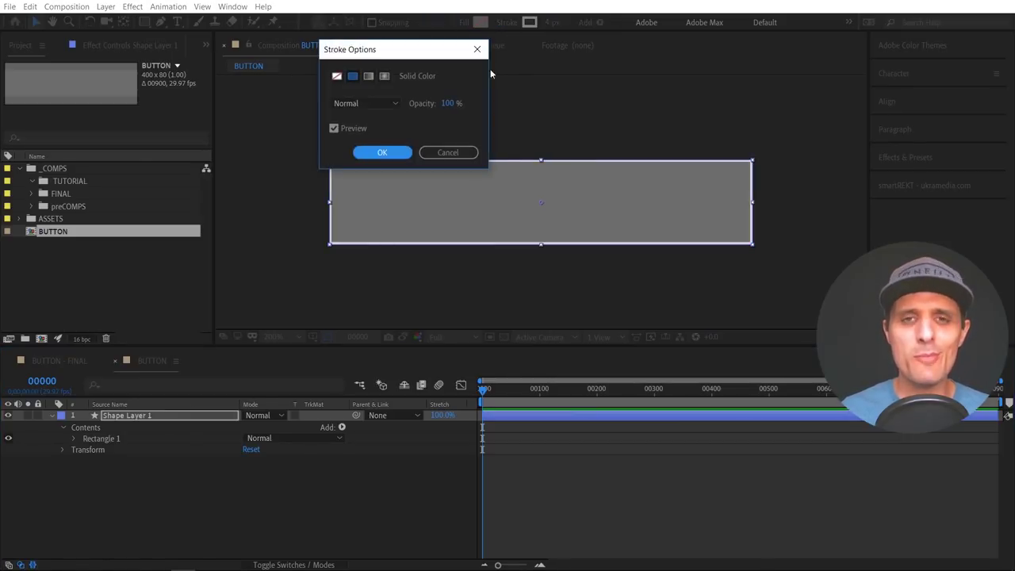
pyautogui.click(354, 77)
pyautogui.click(406, 155)
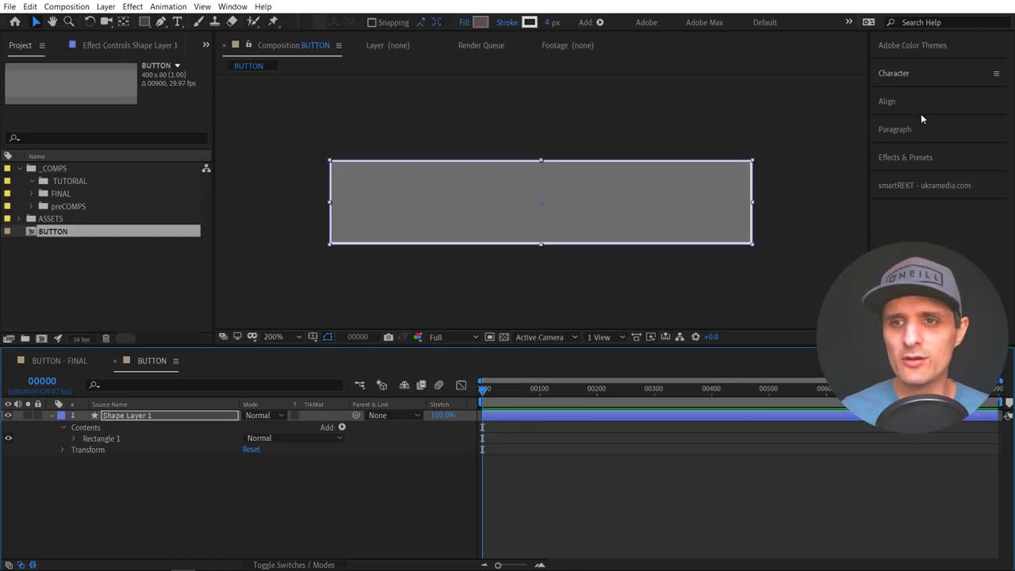
# - Set the stroke color to light gray D9D9D9 by sampling the swatch in the Sports Color Theme
pyautogui.click(909, 48)
pyautogui.click(529, 22)
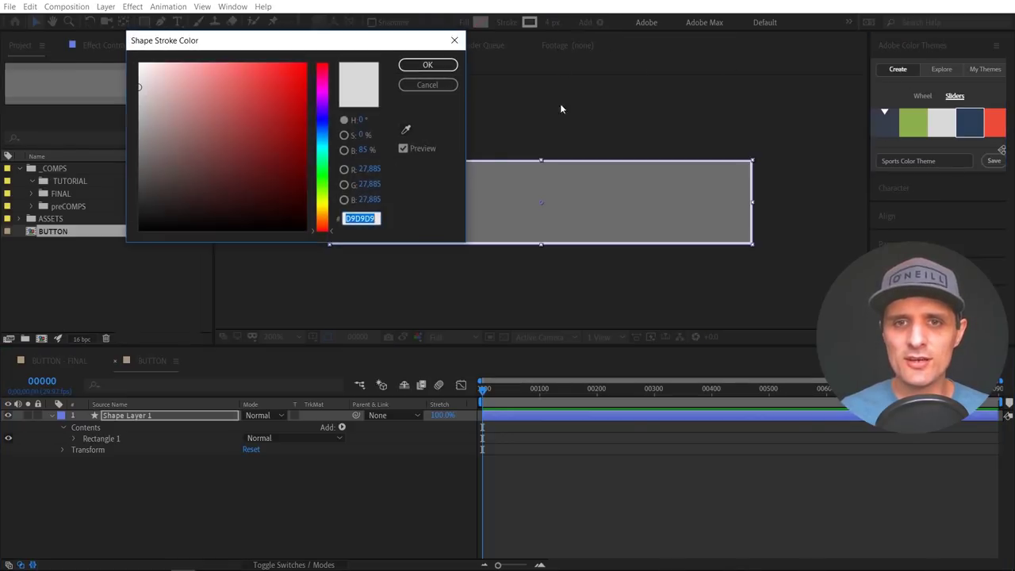
pyautogui.click(407, 131)
pyautogui.click(944, 123)
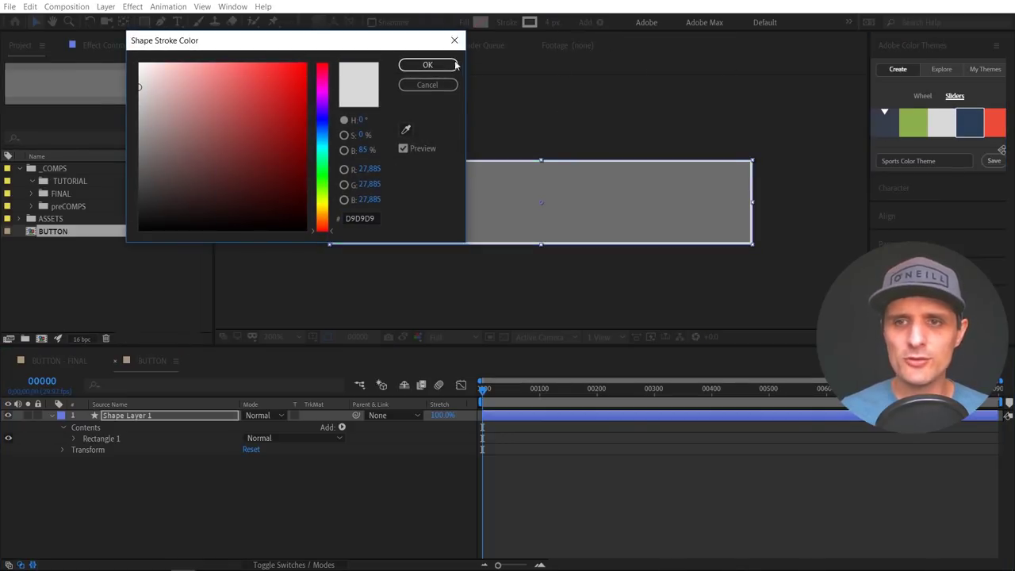
pyautogui.click(427, 64)
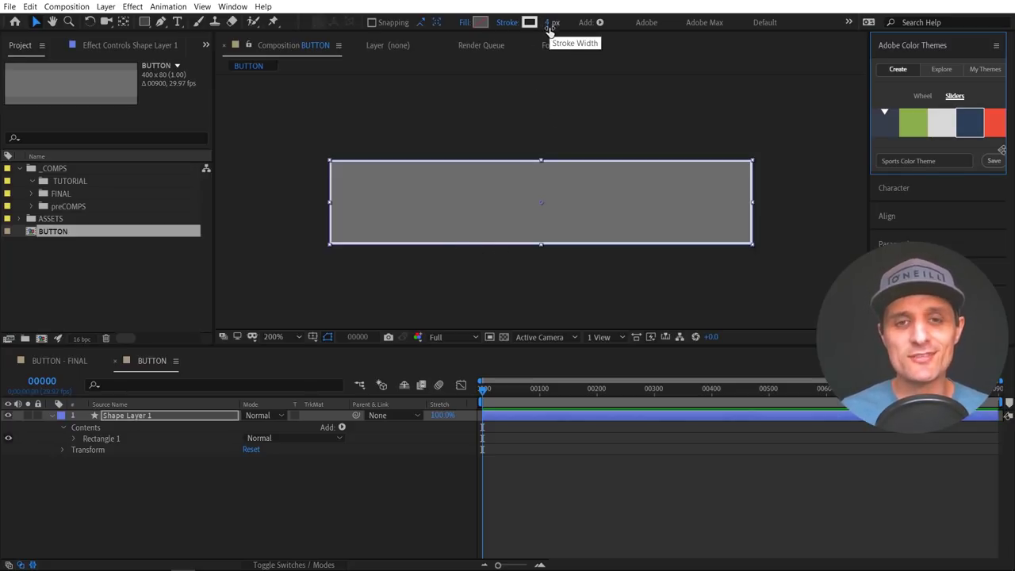
# - Rename the rectangle's shape layer to LINE
pyautogui.click(582, 132)
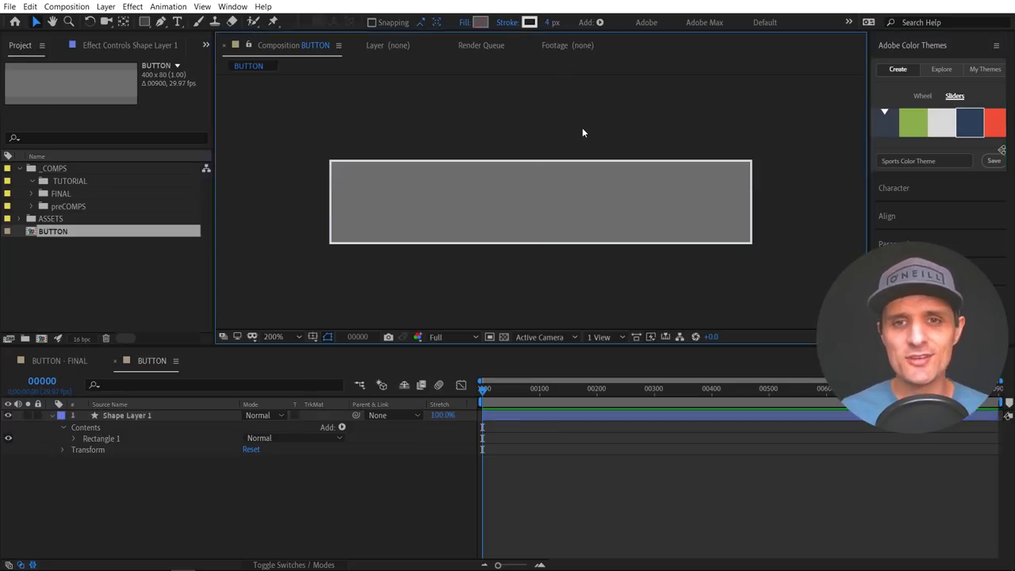
pyautogui.click(554, 166)
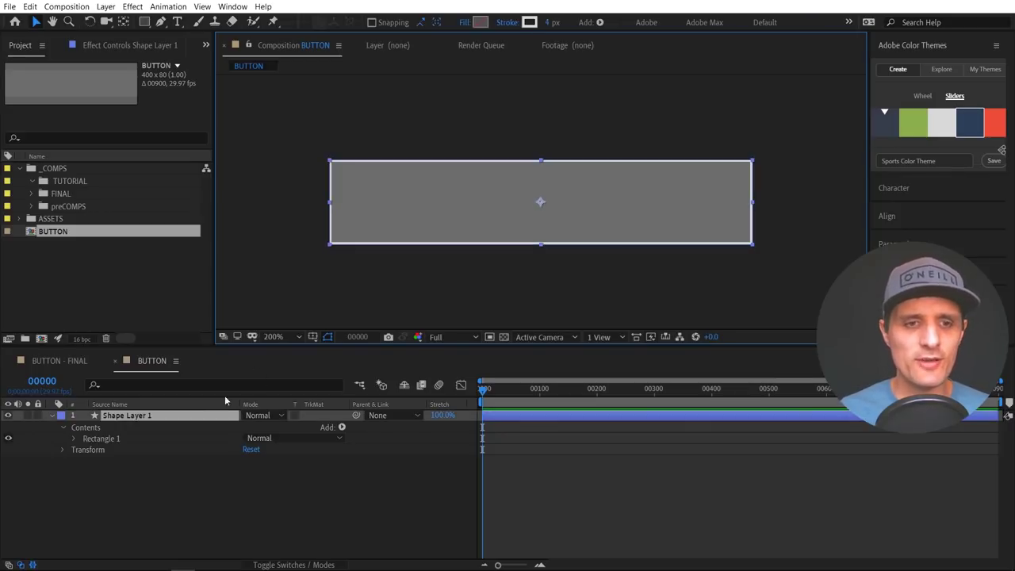
pyautogui.click(164, 418)
pyautogui.press('Return')
pyautogui.write('LINE')
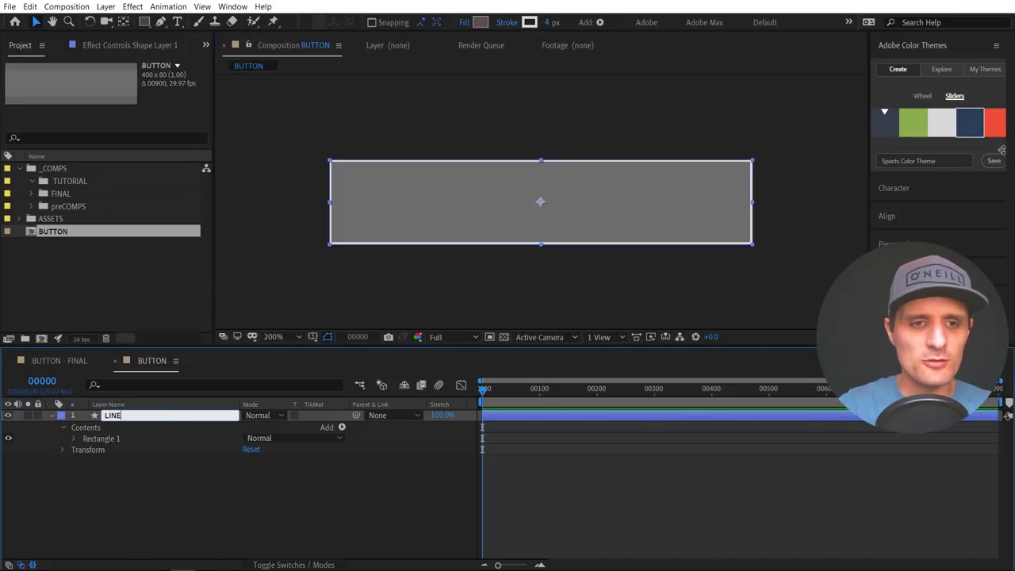
pyautogui.press('Return')
# - Add Offset Paths to the LINE layer and move it inside Rectangle 1, between Rectangle Path 1 and Stroke 1
pyautogui.click(341, 428)
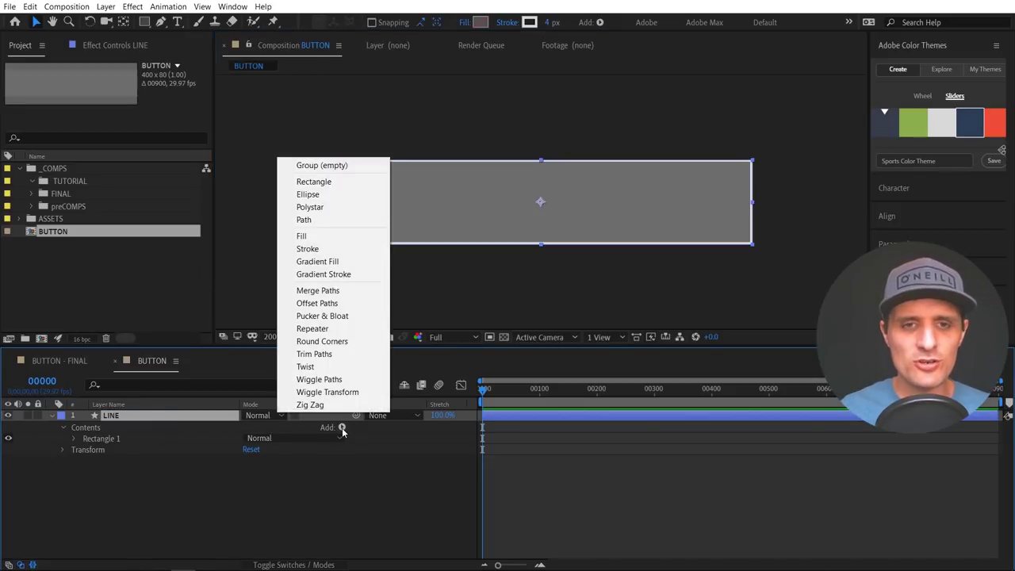
pyautogui.click(317, 303)
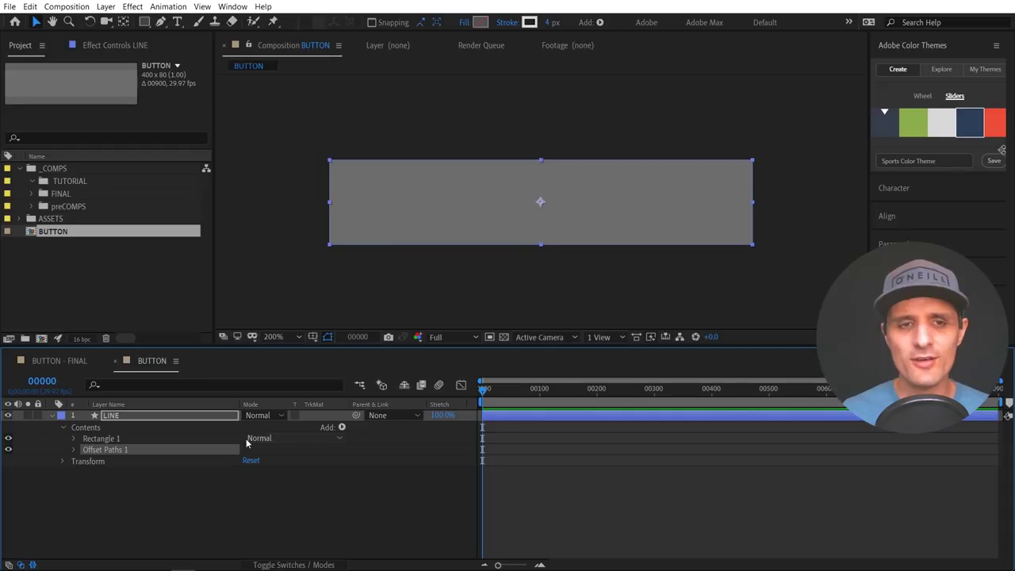
pyautogui.click(75, 438)
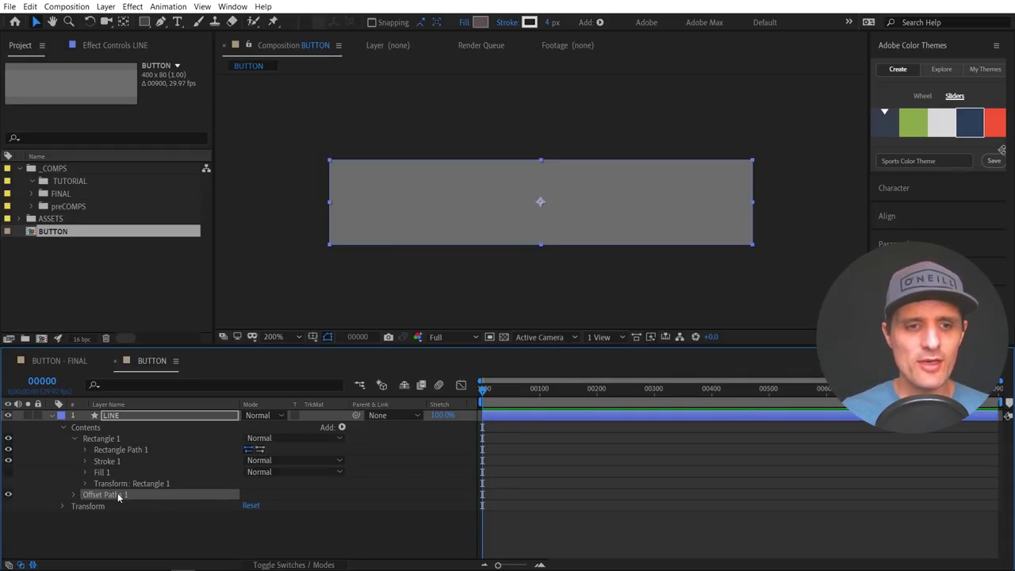
pyautogui.moveTo(114, 495); pyautogui.dragTo(128, 462)
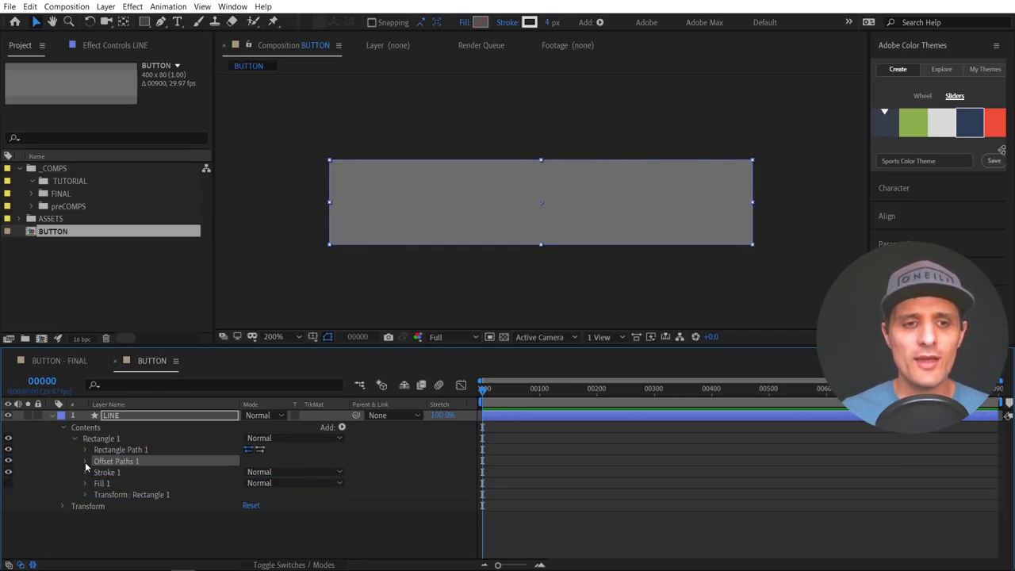
# - Expand the Offset Paths 1 settings and set its amount to 0
pyautogui.click(137, 449)
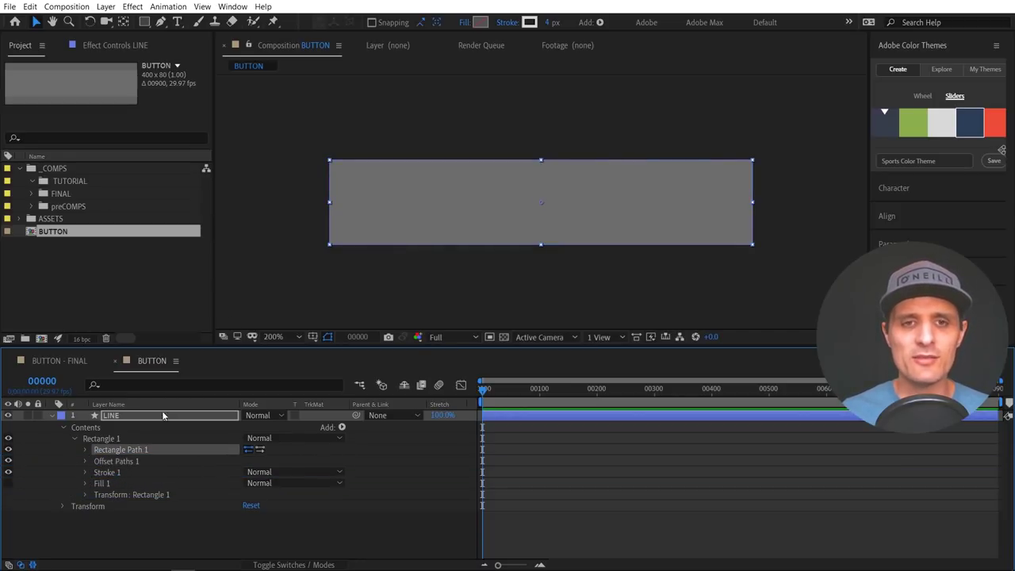
pyautogui.click(85, 462)
pyautogui.click(249, 472)
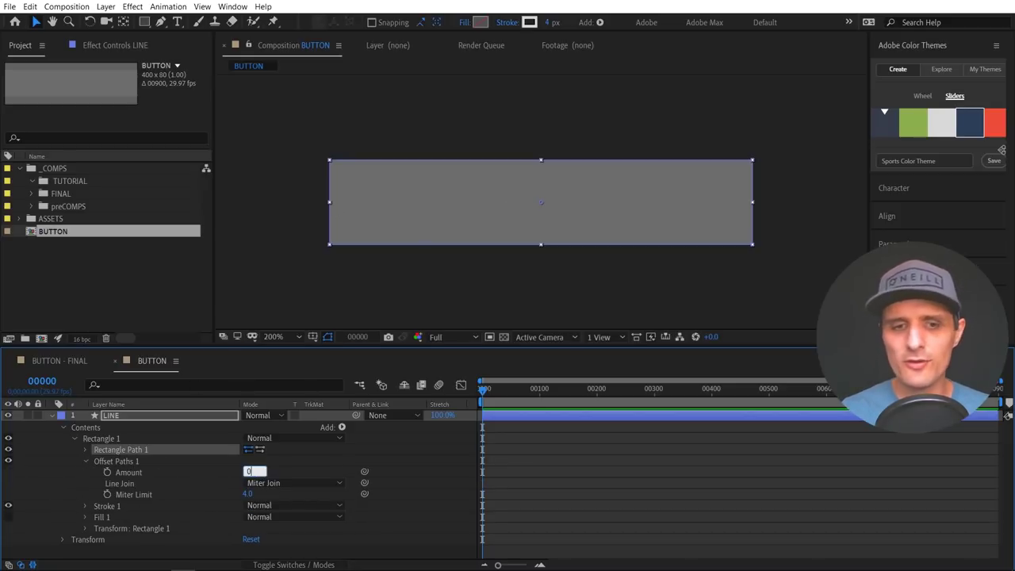
pyautogui.press('Return')
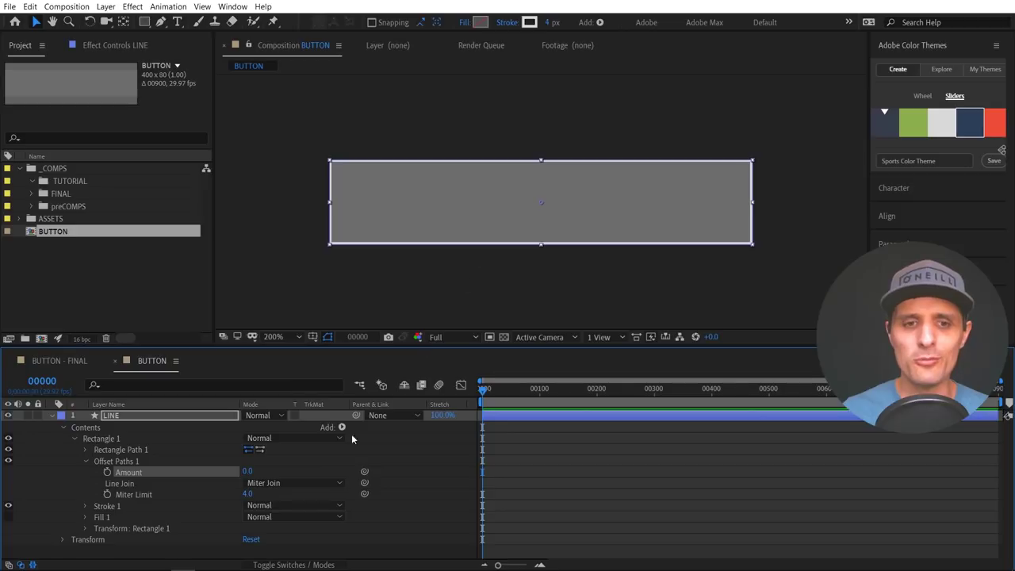
# - Try an Offset Paths amount of 50 and undo it
pyautogui.moveTo(249, 472)
pyautogui.mouseDown()
pyautogui.moveTo(215, 473)
pyautogui.moveTo(279, 470)
pyautogui.mouseUp()
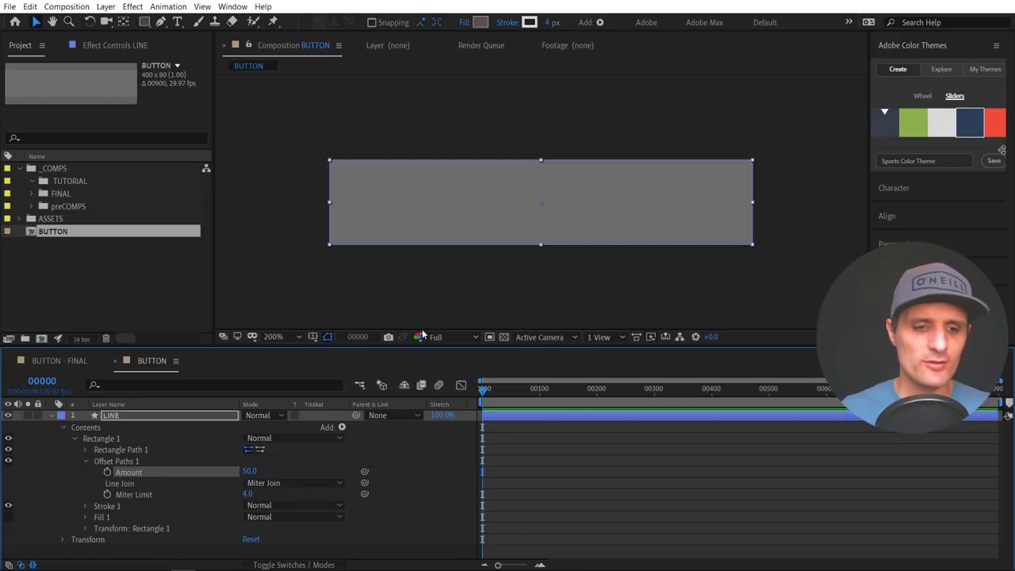
pyautogui.hotkey('ctrl', 'z')
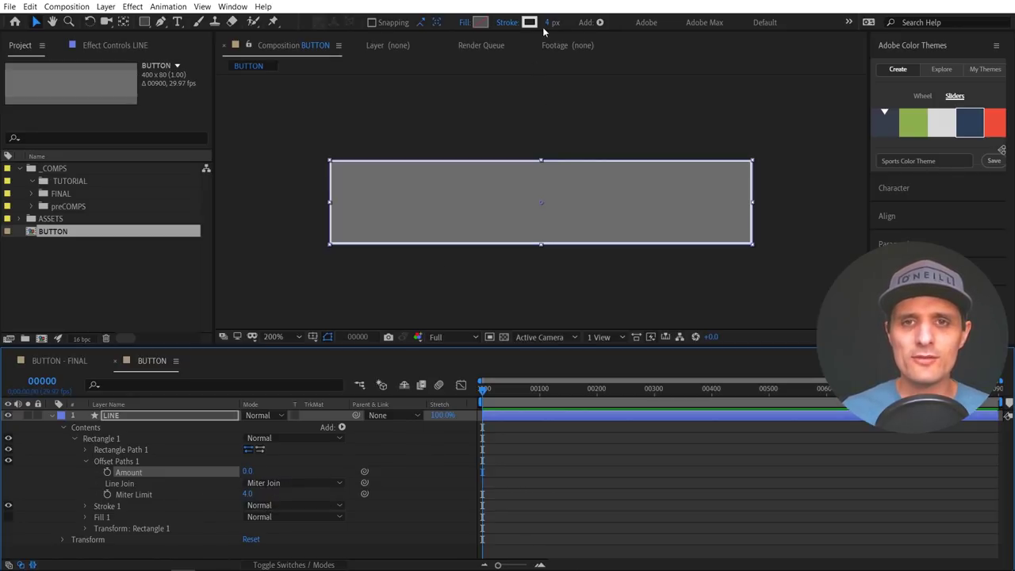
# - Set the Offset Paths 1 amount to -2 so the stroke sits inside the composition's edges
pyautogui.click(250, 472)
pyautogui.write('2')
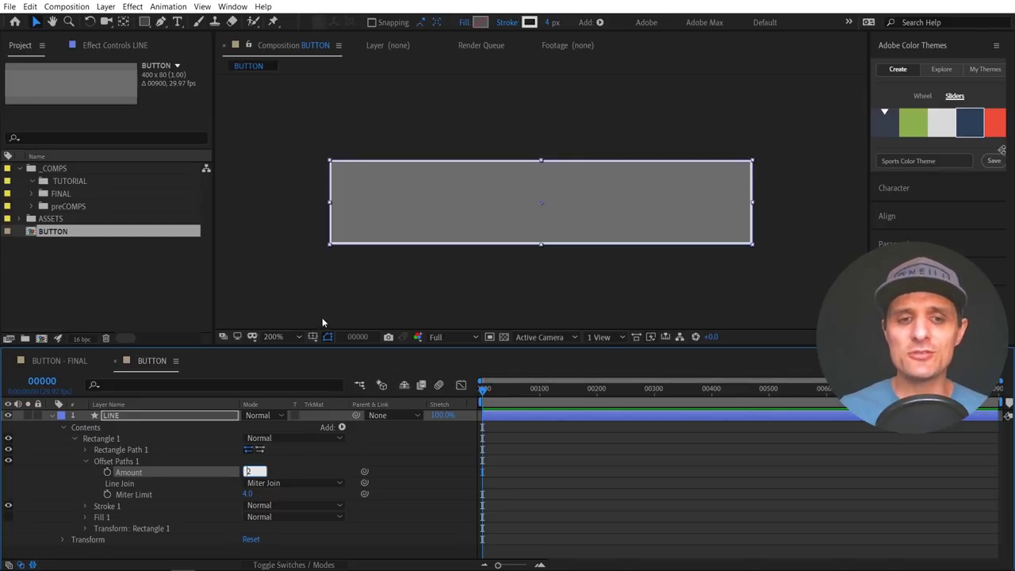
pyautogui.click(247, 472)
pyautogui.write('-')
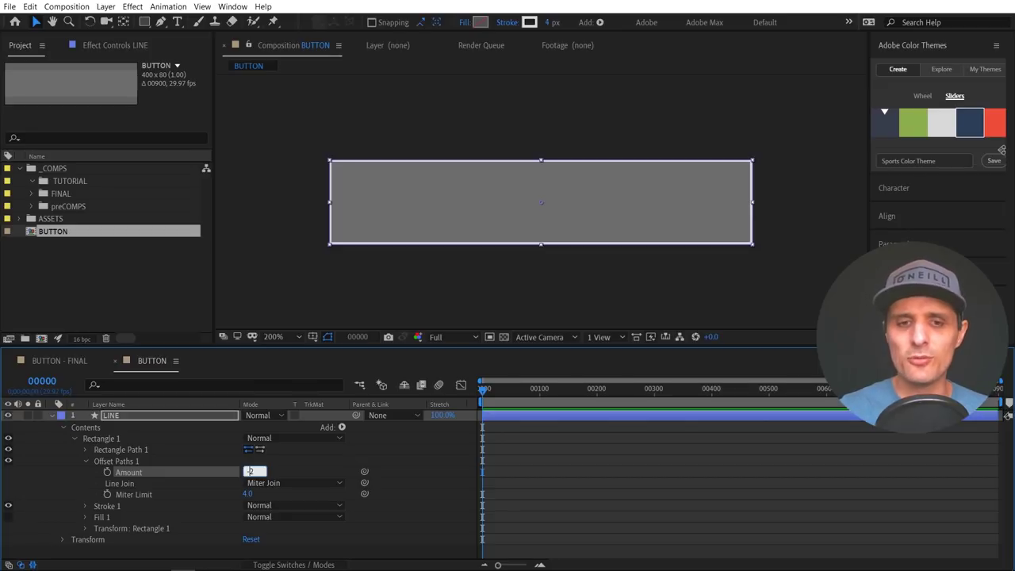
pyautogui.click(406, 449)
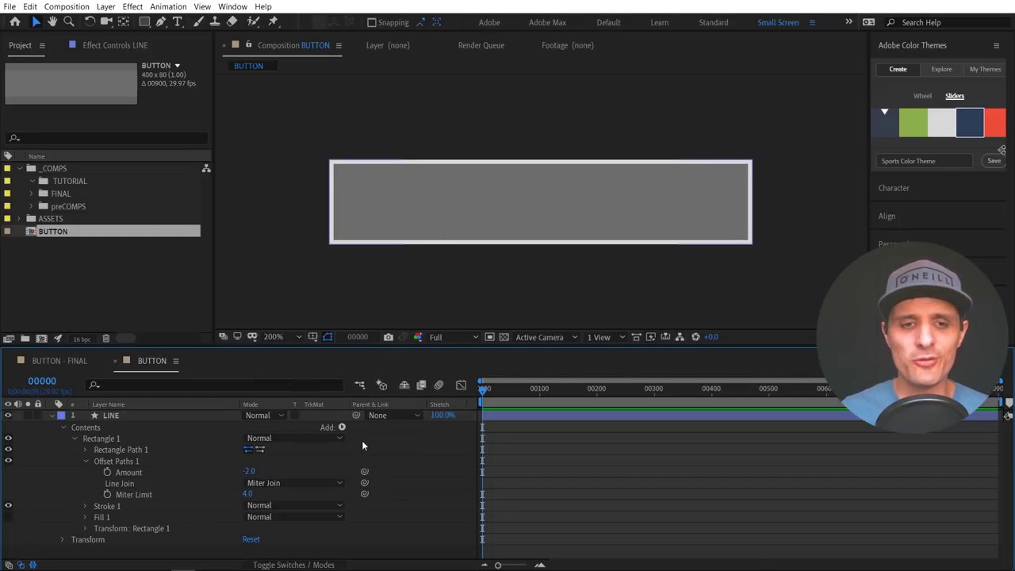
# - Show only the Offset Paths 1 Amount and Stroke 1 Stroke Width properties of the LINE layer in the timeline
pyautogui.click(85, 507)
pyautogui.scroll(-2, 119, 508)
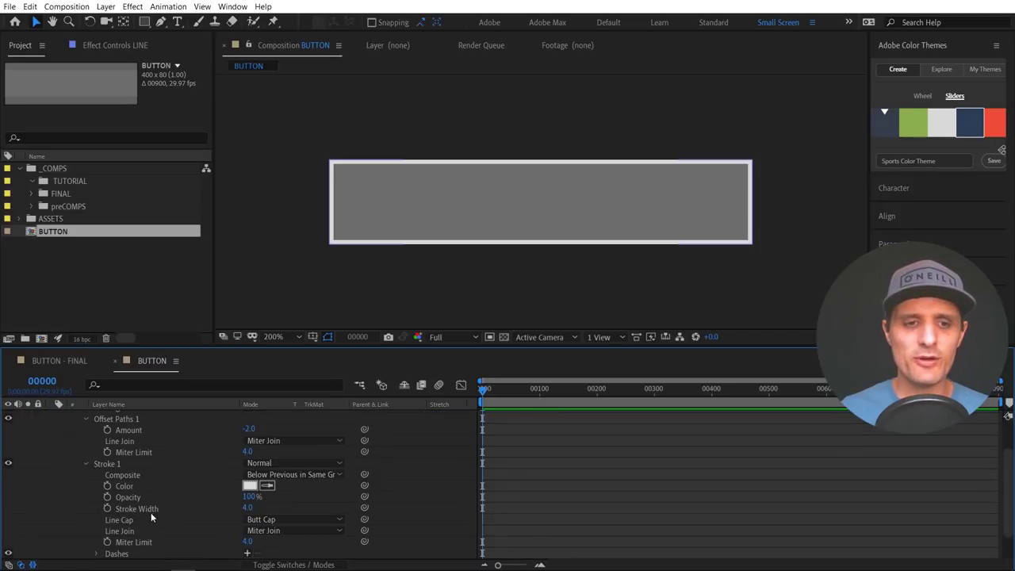
pyautogui.click(149, 510)
pyautogui.scroll(2, 167, 504)
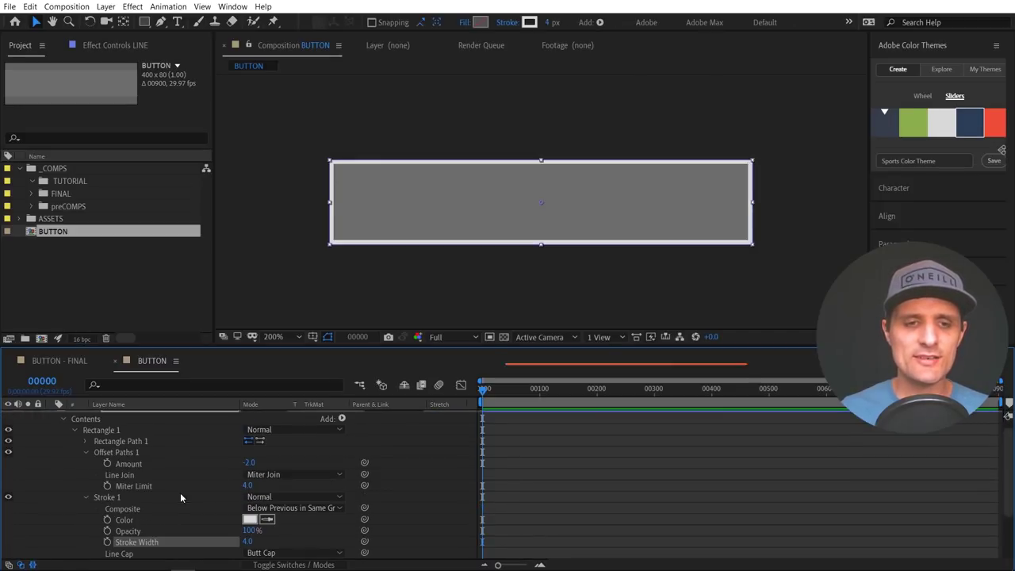
pyautogui.keyDown('ctrl'); pyautogui.click(132, 465); pyautogui.keyUp('ctrl')
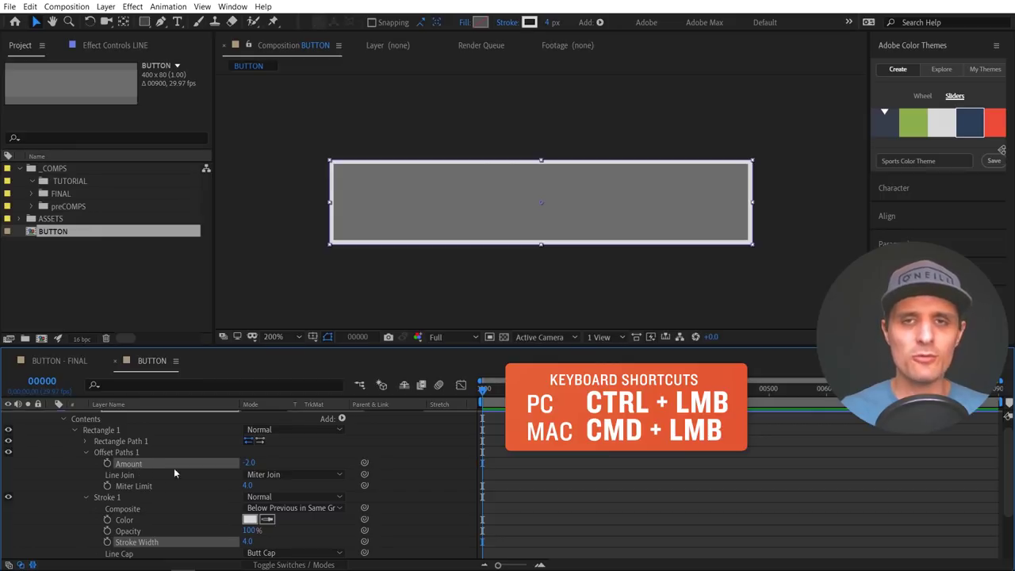
pyautogui.press('s')
pyautogui.press('s')
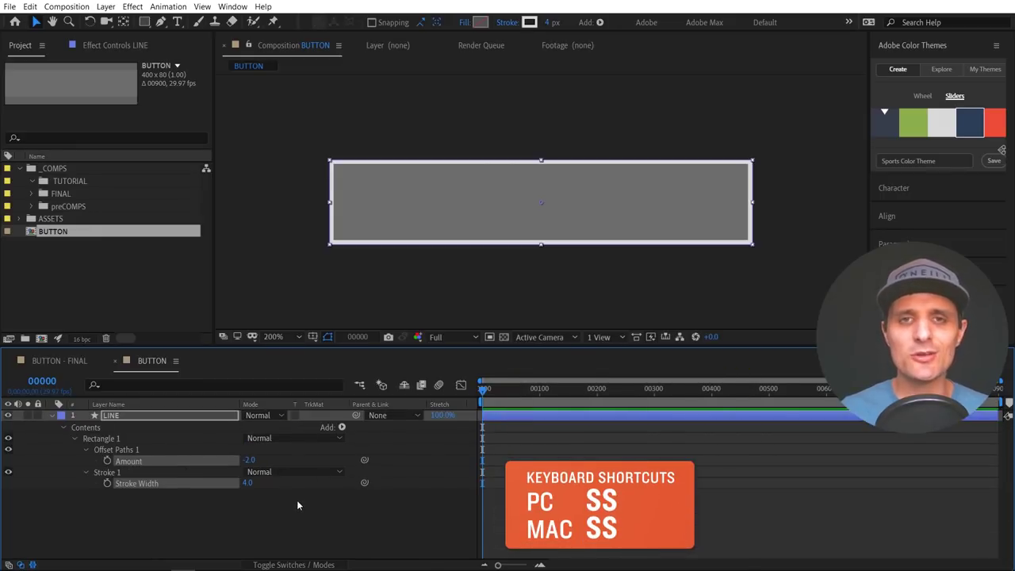
# - Set the Stroke Width to 10 and the Offset Paths 1 Amount to -5
pyautogui.click(248, 483)
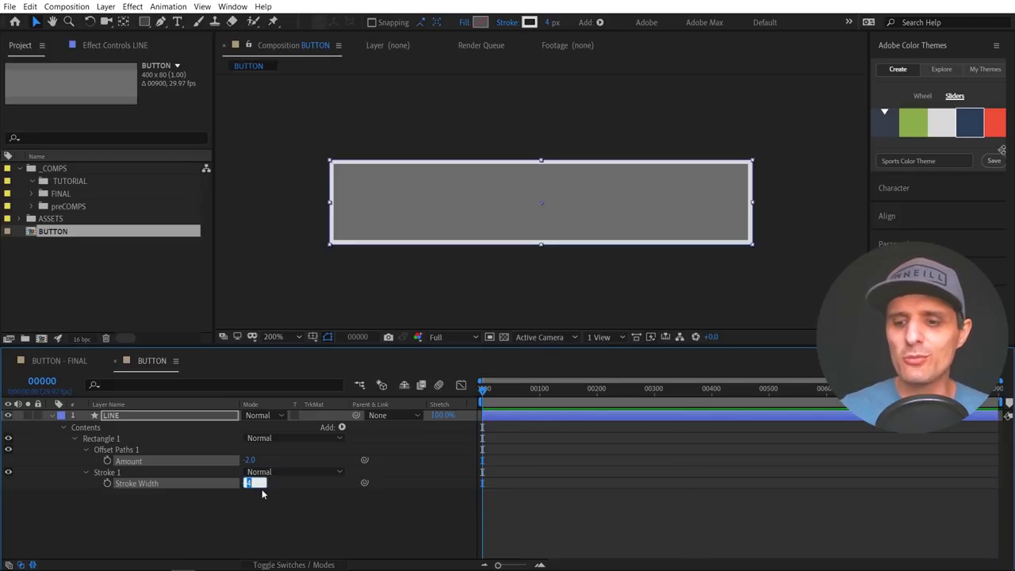
pyautogui.write('10')
pyautogui.press('Return')
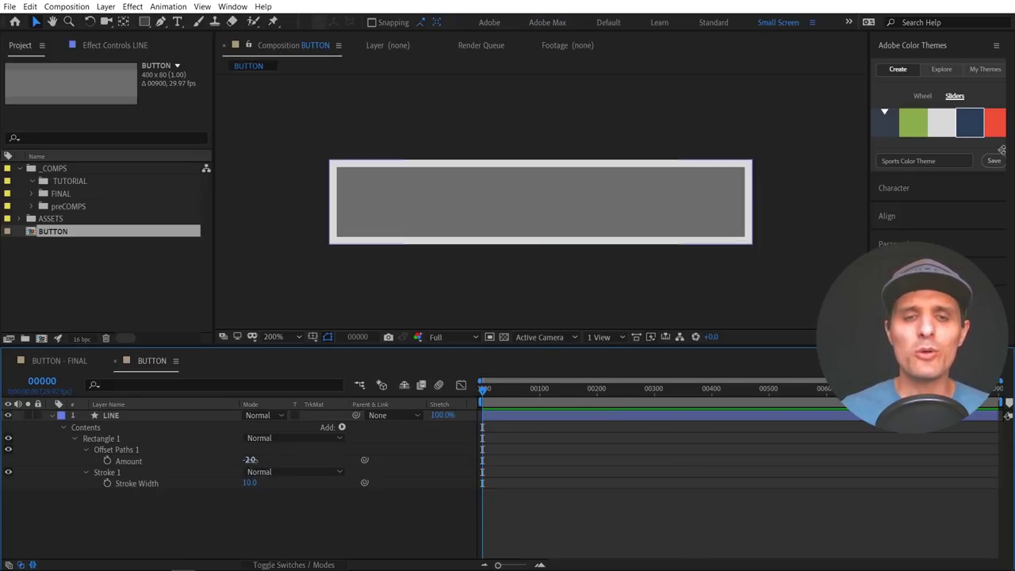
pyautogui.click(251, 460)
pyautogui.write('-5')
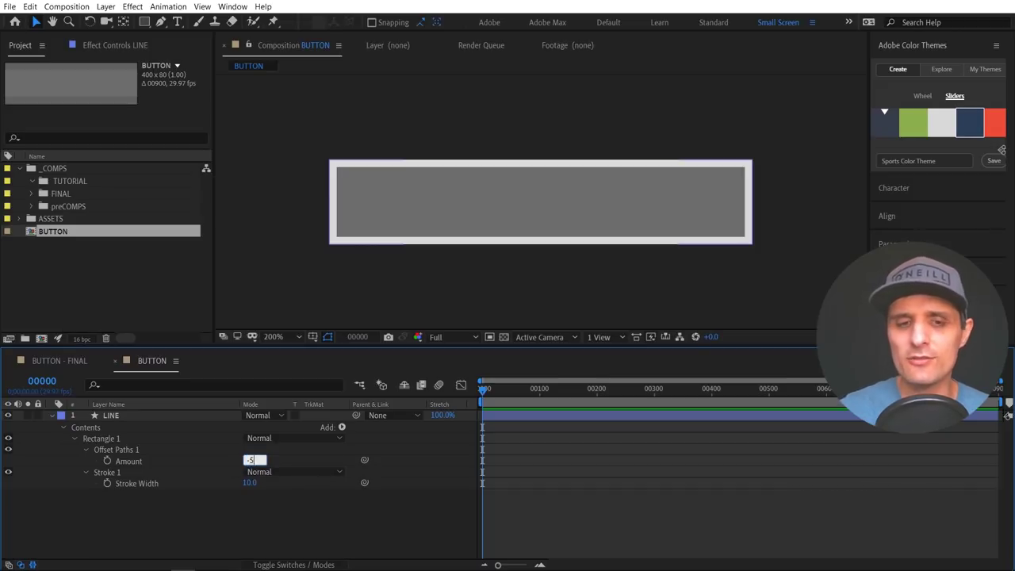
pyautogui.press('Return')
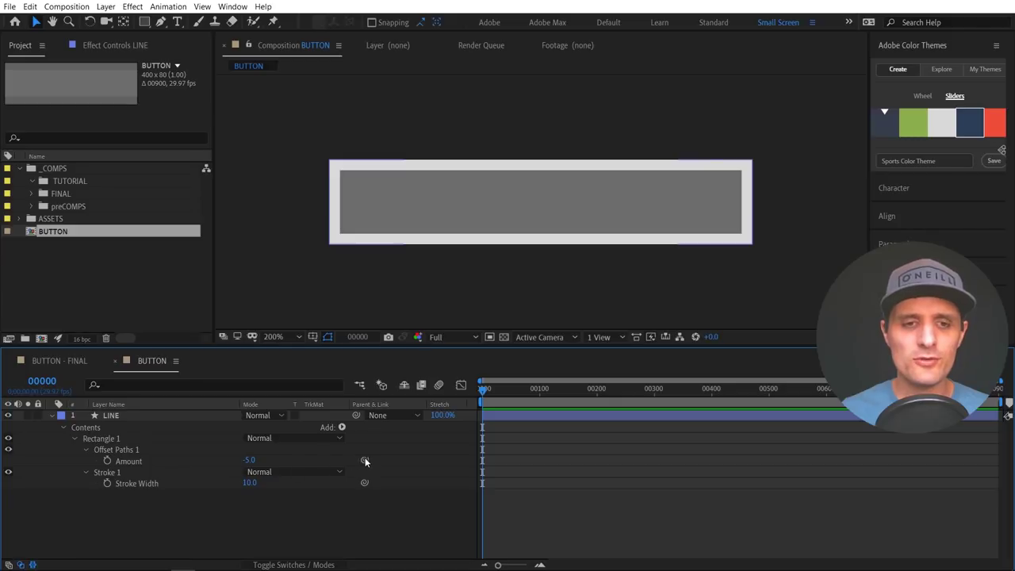
# - Link the Offset Paths 1 Amount to the Stroke Width property and set the Stroke Width to 32
pyautogui.moveTo(365, 461)
pyautogui.mouseDown()
pyautogui.moveTo(176, 491)
pyautogui.moveTo(151, 483)
pyautogui.mouseUp()
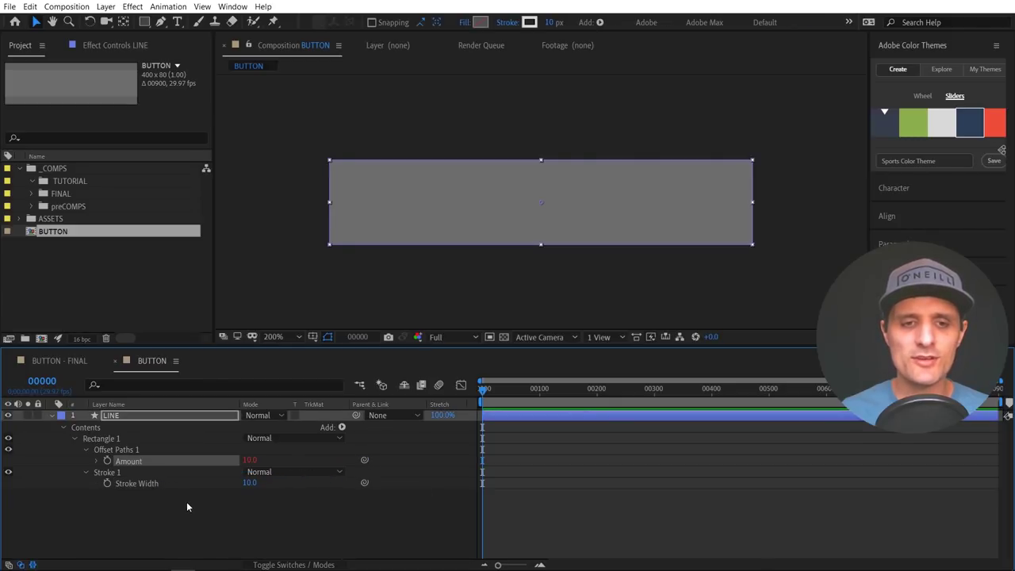
pyautogui.click(187, 502)
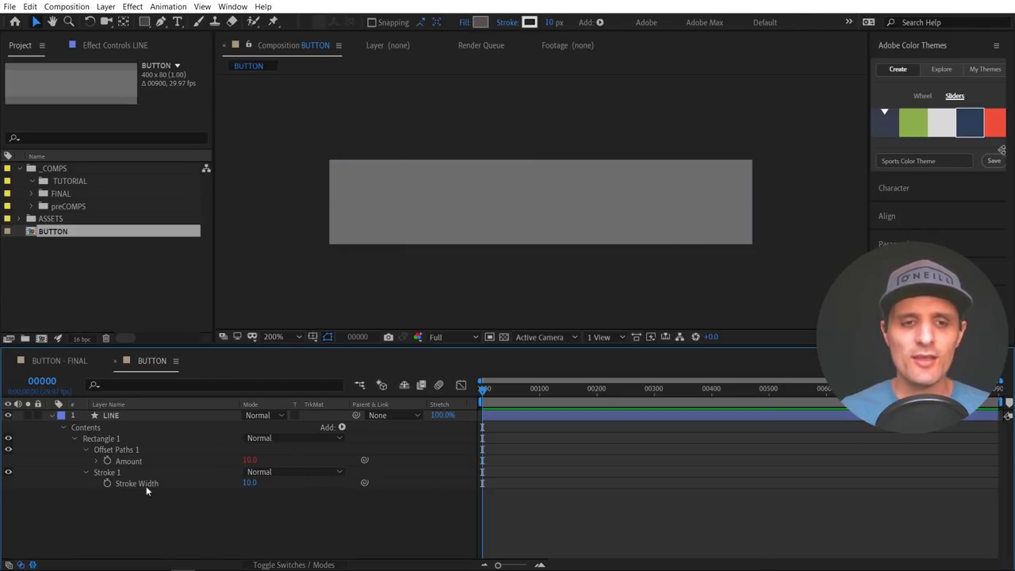
pyautogui.click(250, 483)
pyautogui.write('32')
pyautogui.press('Return')
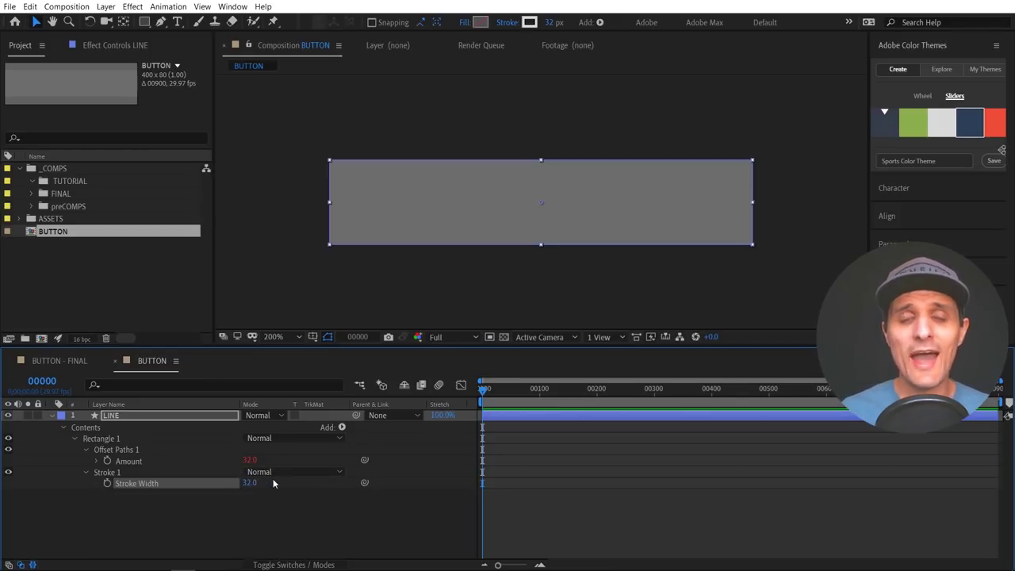
# - Reveal the Offset Paths 1 Amount expression and append /-2 after strokeWidth
pyautogui.click(115, 460)
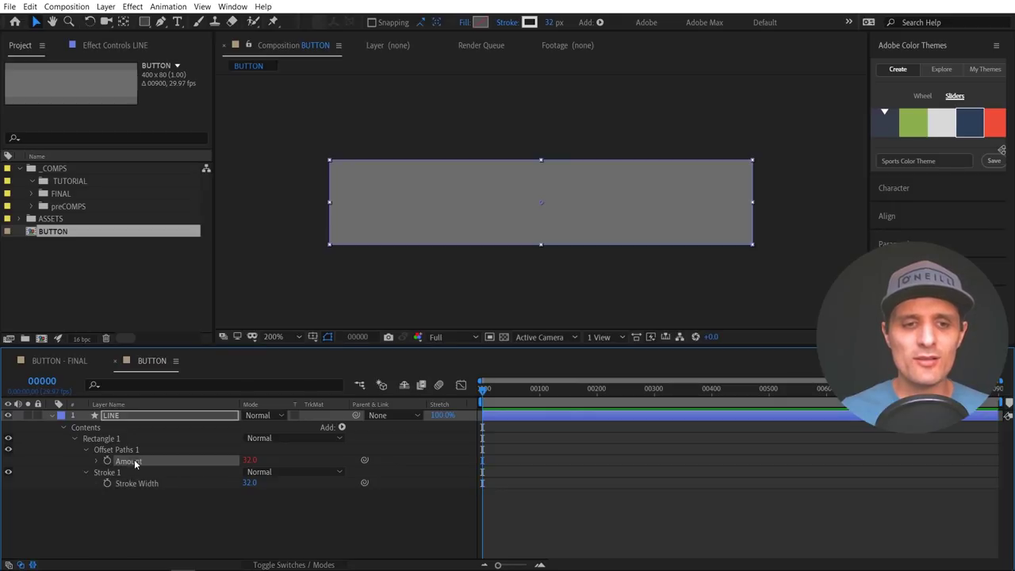
pyautogui.write('content("Rectangle 1").content("Stroke 1").strokeWidth')
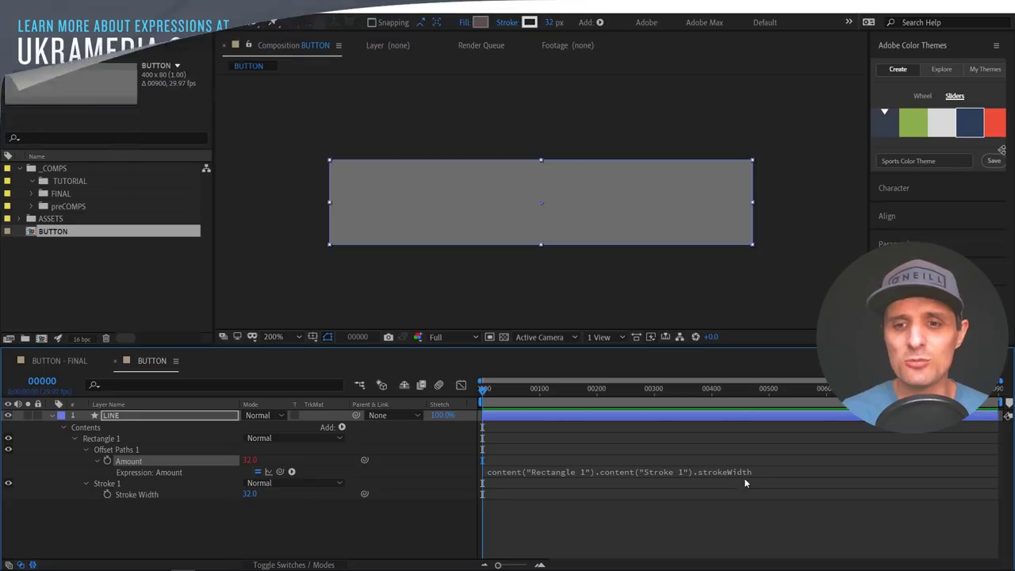
pyautogui.click(767, 471)
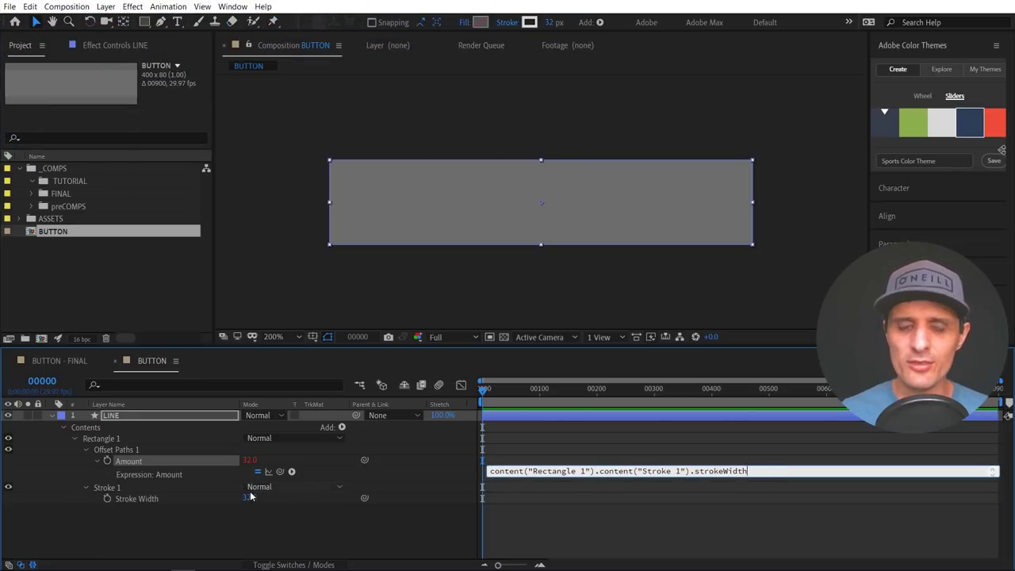
pyautogui.write('/')
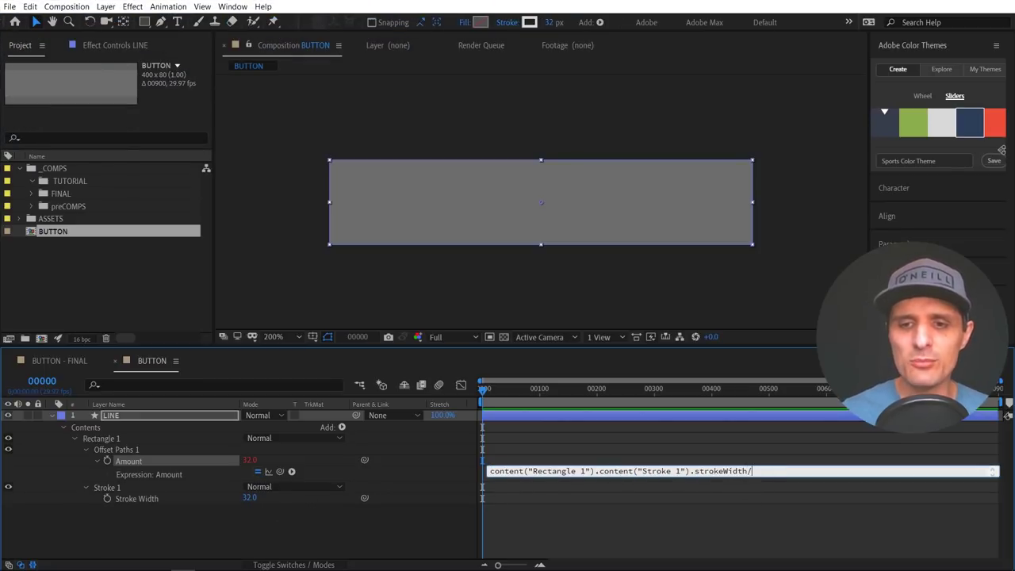
pyautogui.write('-2')
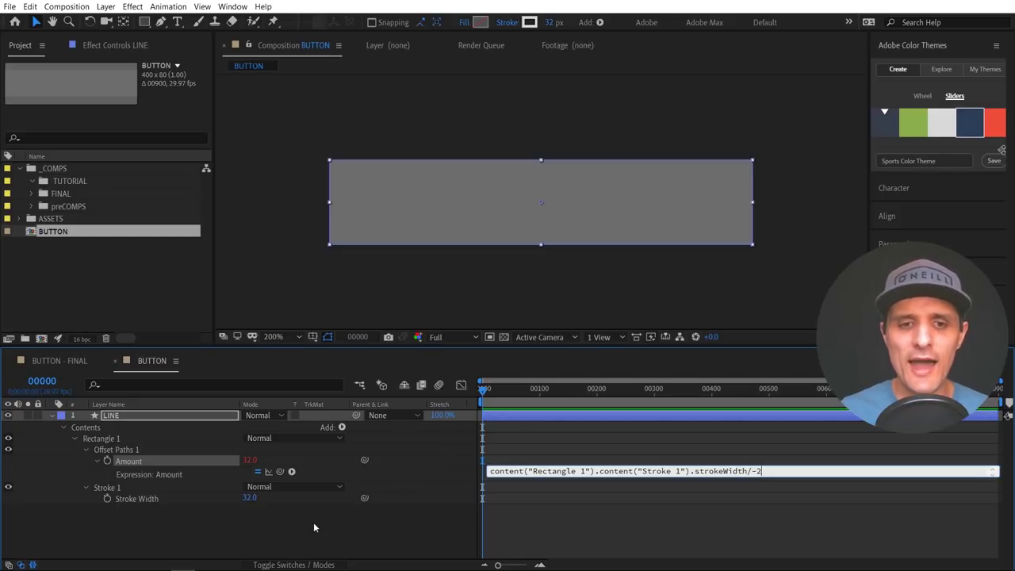
# - Set the Stroke Width to 4 and undo a trial move of the line in the composition
pyautogui.click(250, 498)
pyautogui.write('4')
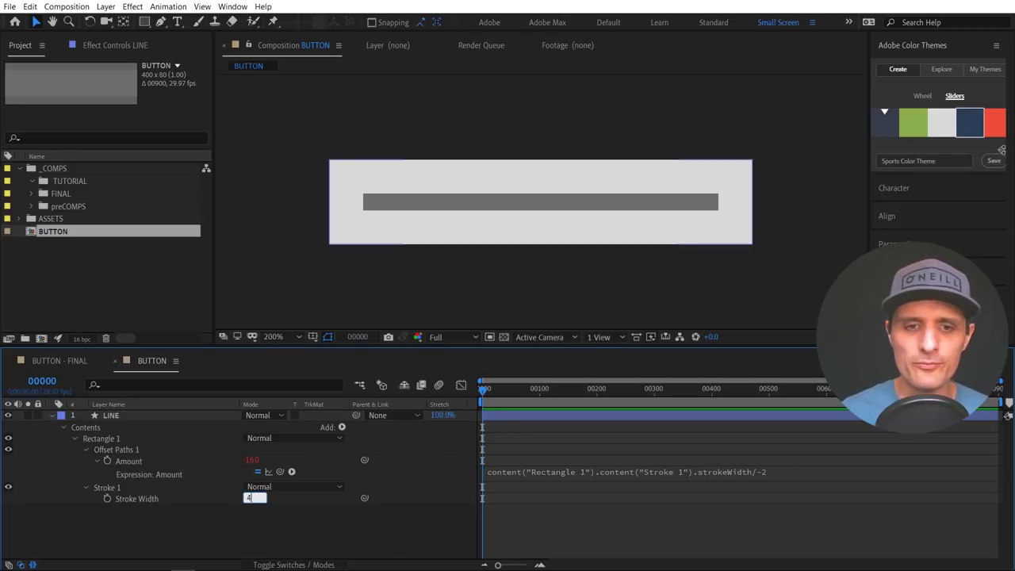
pyautogui.press('Return')
pyautogui.moveTo(464, 163); pyautogui.dragTo(474, 175)
pyautogui.hotkey('ctrl', 'z')
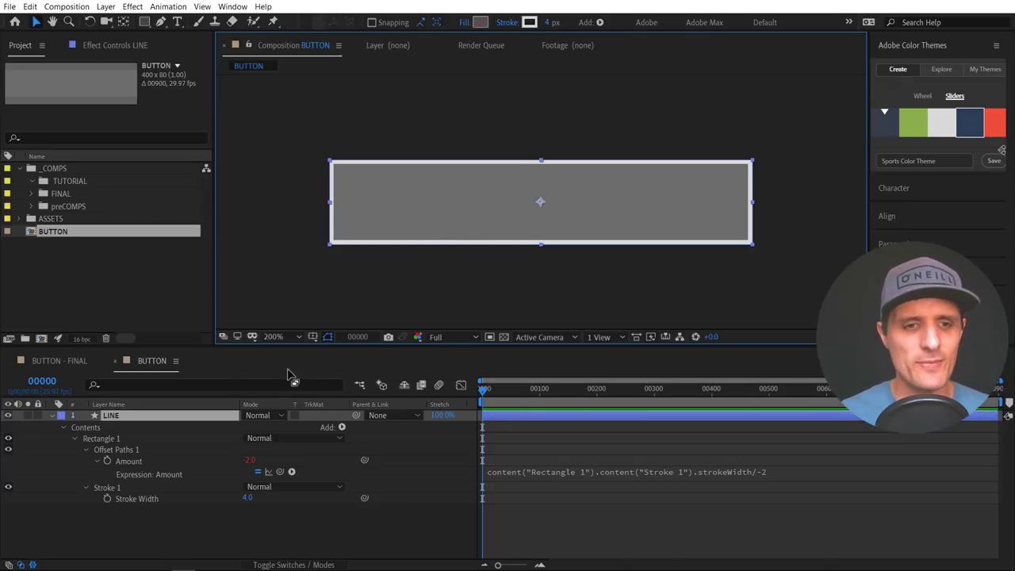
# - Collapse the LINE layer's properties and deselect the layer
pyautogui.click(63, 427)
pyautogui.click(52, 416)
pyautogui.click(136, 441)
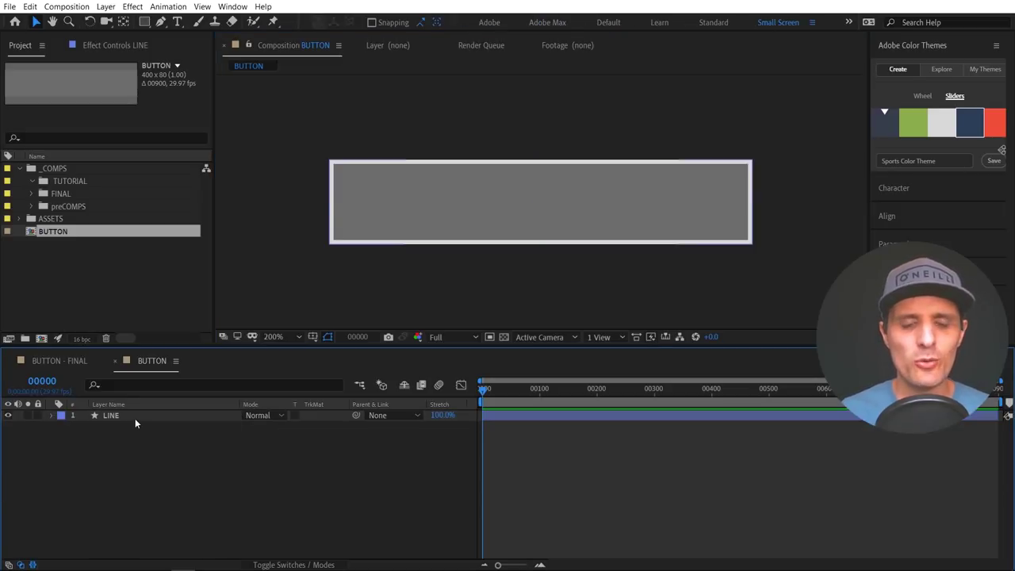
pyautogui.click(135, 418)
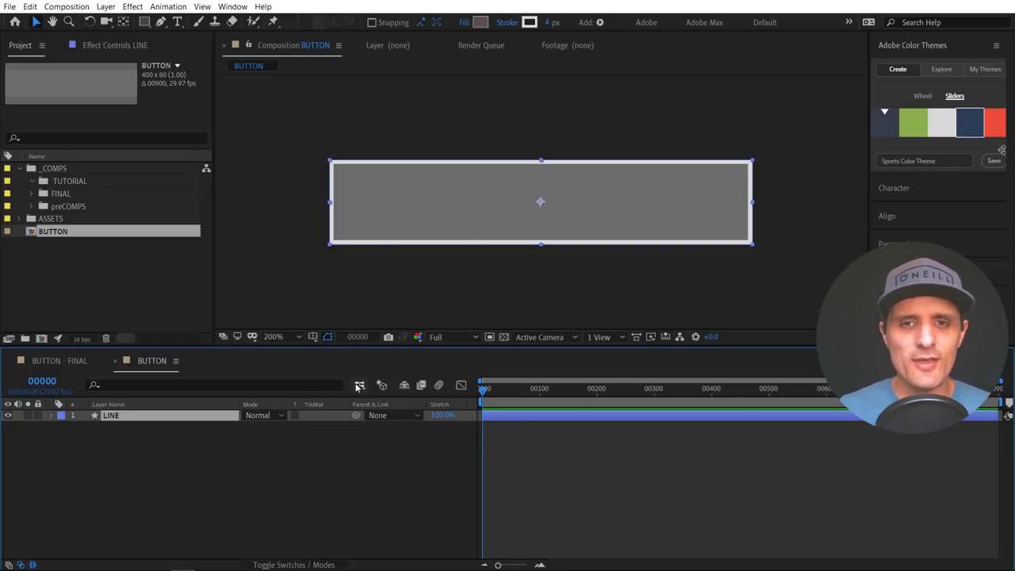
pyautogui.click(316, 467)
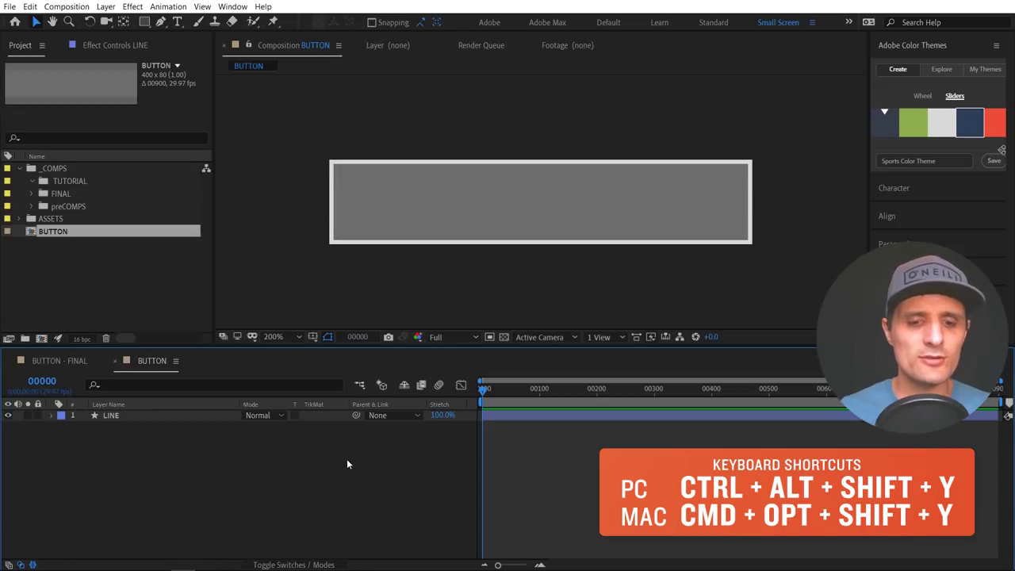
# - Add a null object to the BUTTON composition, hide it and rename it CONTROLS
pyautogui.hotkey('ctrl', 'alt', 'shift', 'y')
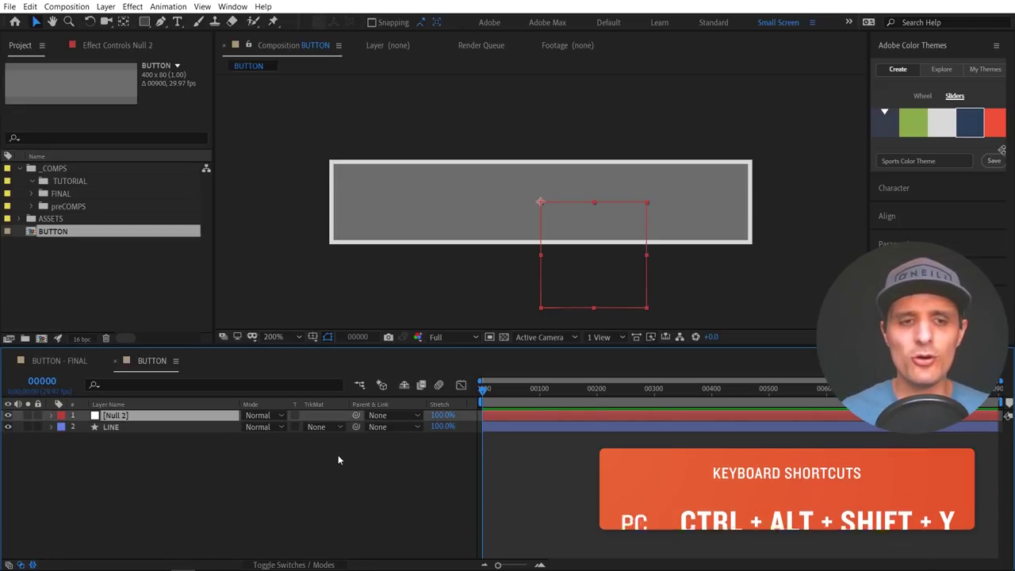
pyautogui.click(9, 416)
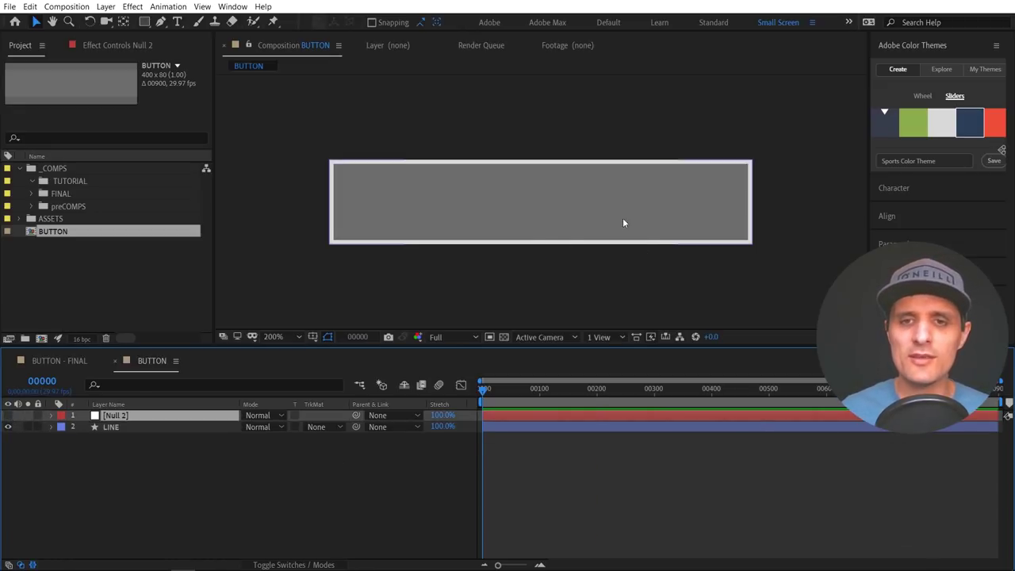
pyautogui.press('Return')
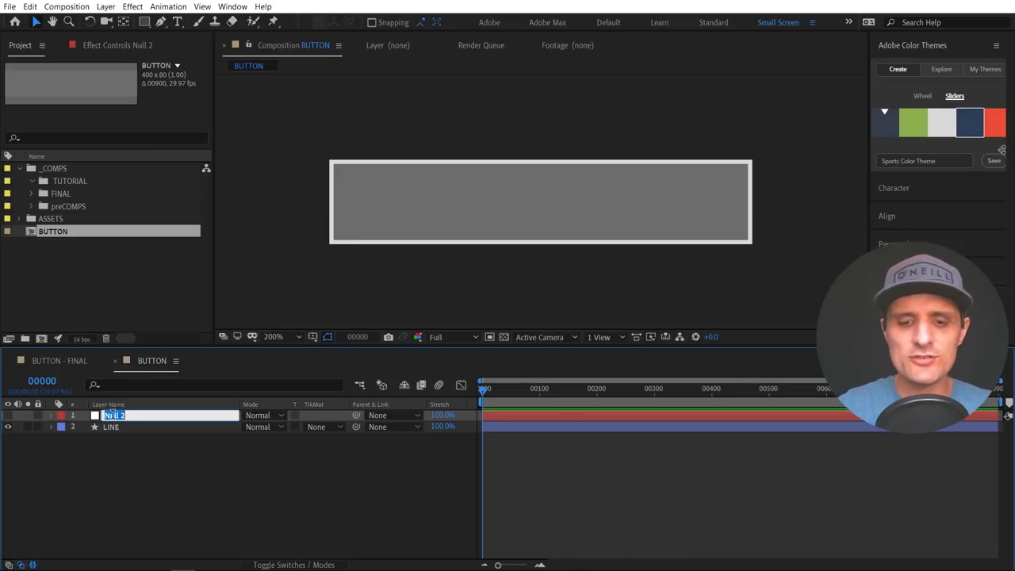
pyautogui.write('CONTROLS')
pyautogui.press('Return')
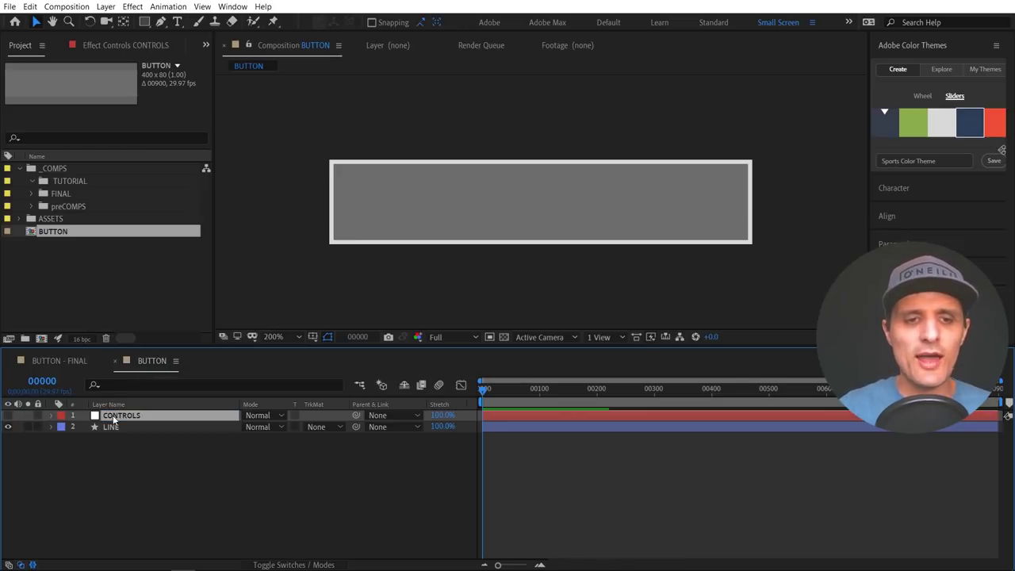
# - Add a Slider Control effect to the CONTROLS layer and rename it Animation
pyautogui.press('F3')
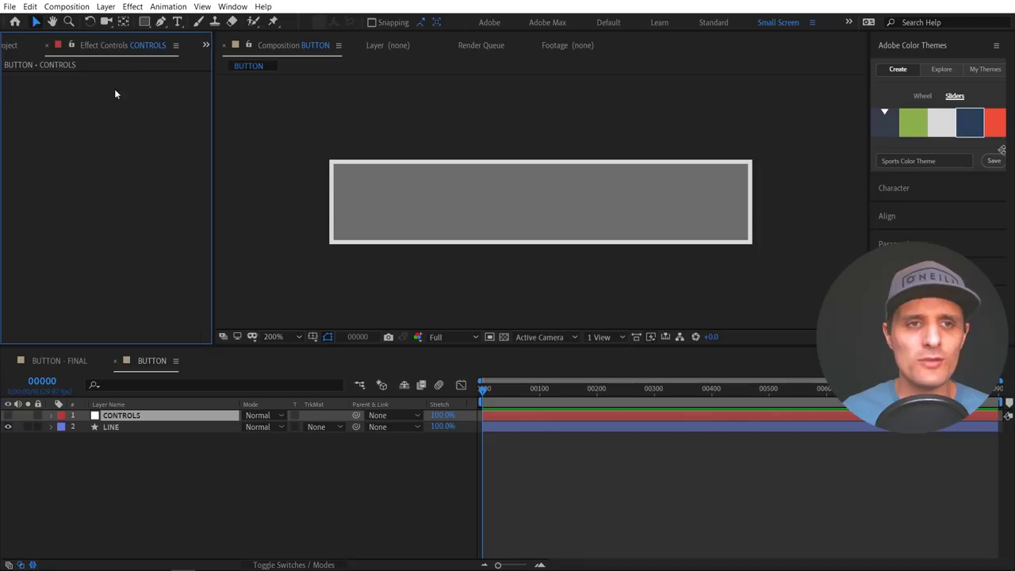
pyautogui.rightClick(113, 175)
pyautogui.moveTo(175, 327)
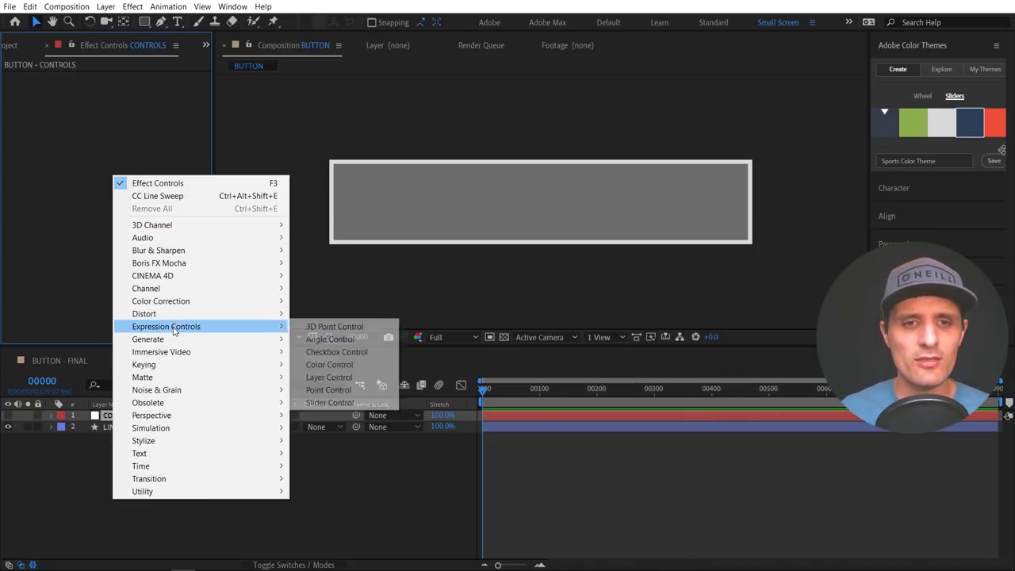
pyautogui.click(335, 403)
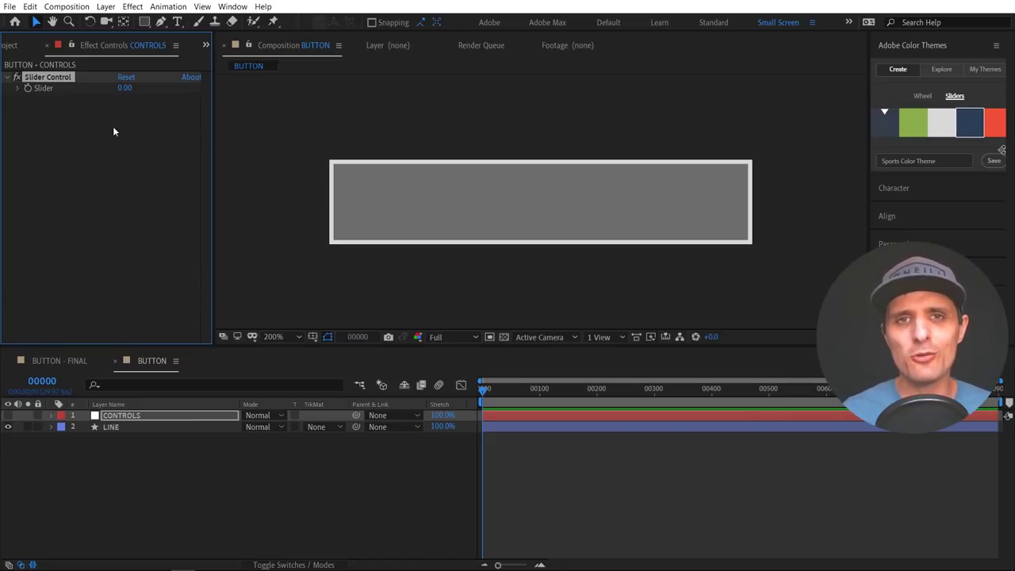
pyautogui.press('Return')
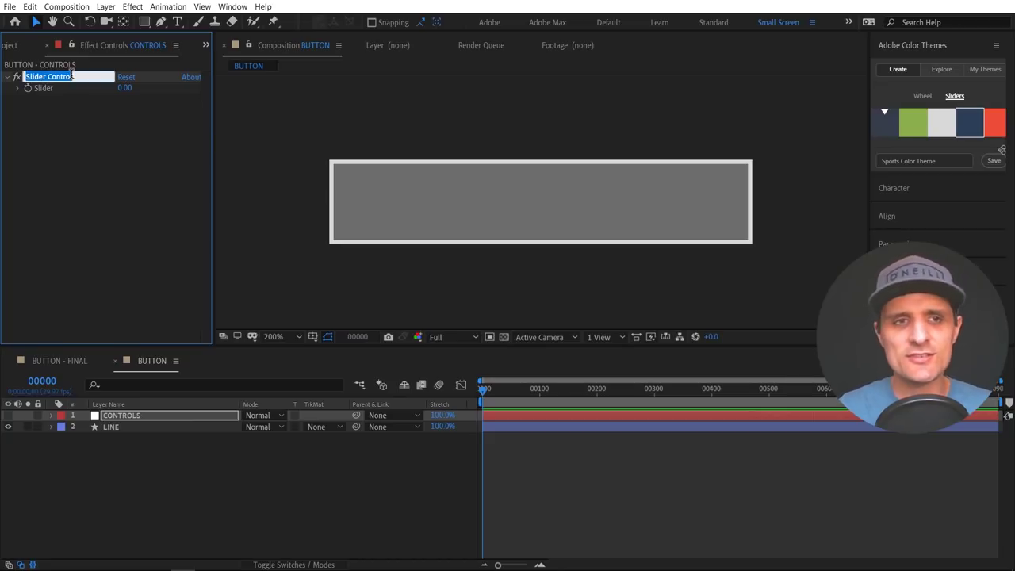
pyautogui.write('Animation')
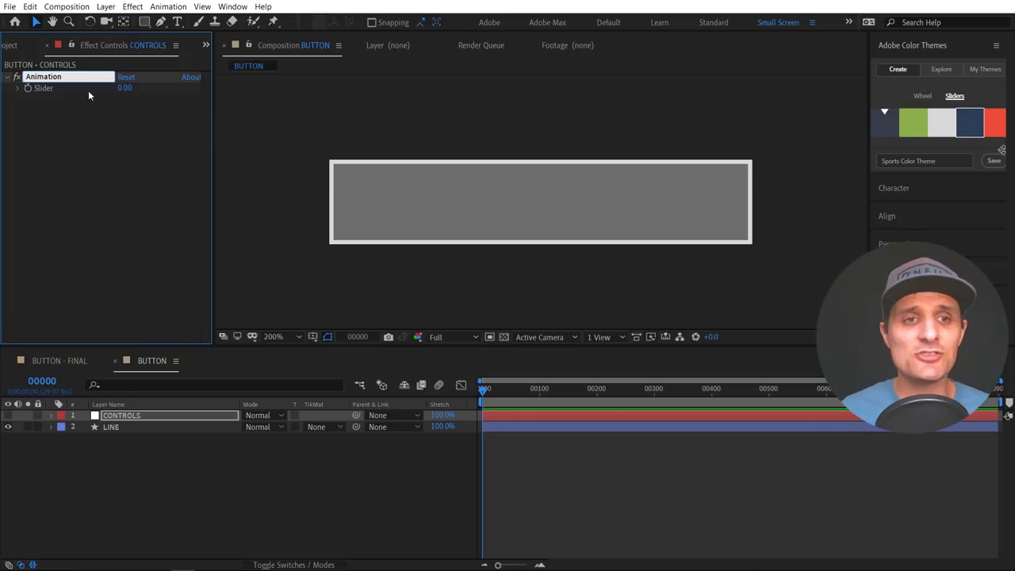
pyautogui.press('Return')
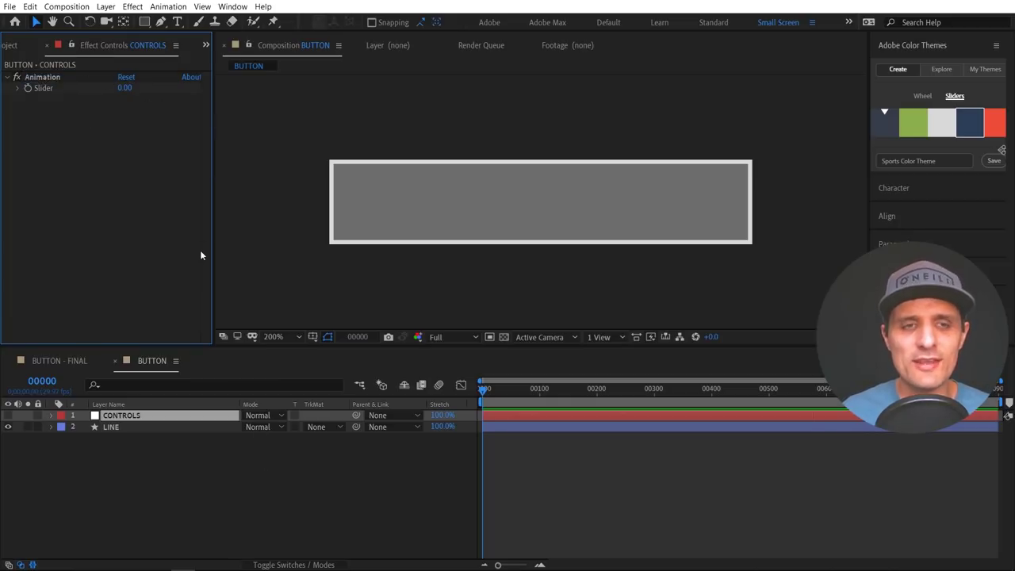
# - Try an Animation slider value of 130 and undo it
pyautogui.moveTo(125, 88)
pyautogui.mouseDown()
pyautogui.moveTo(214, 95)
pyautogui.moveTo(128, 104)
pyautogui.mouseUp()
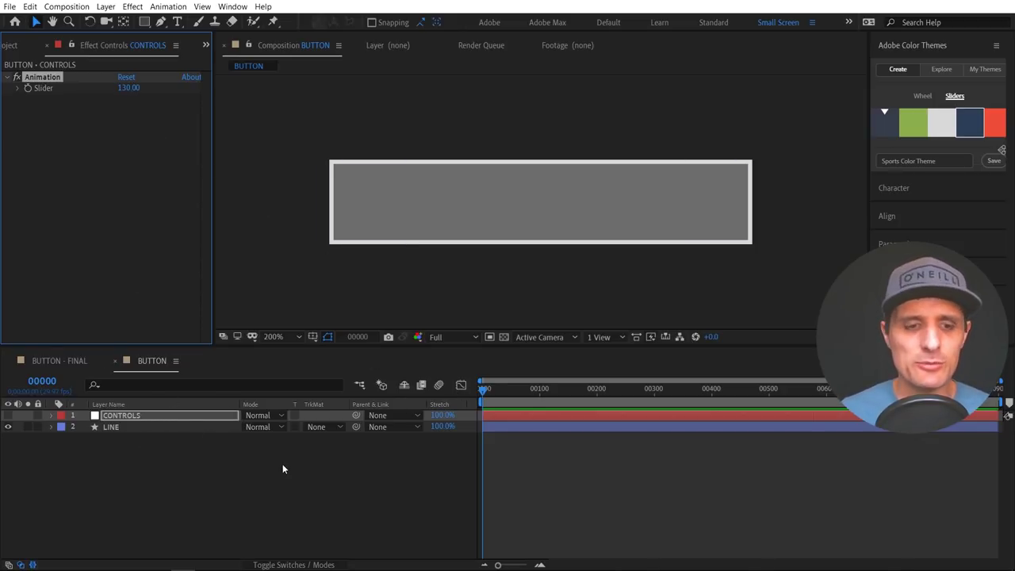
pyautogui.hotkey('ctrl', 'z')
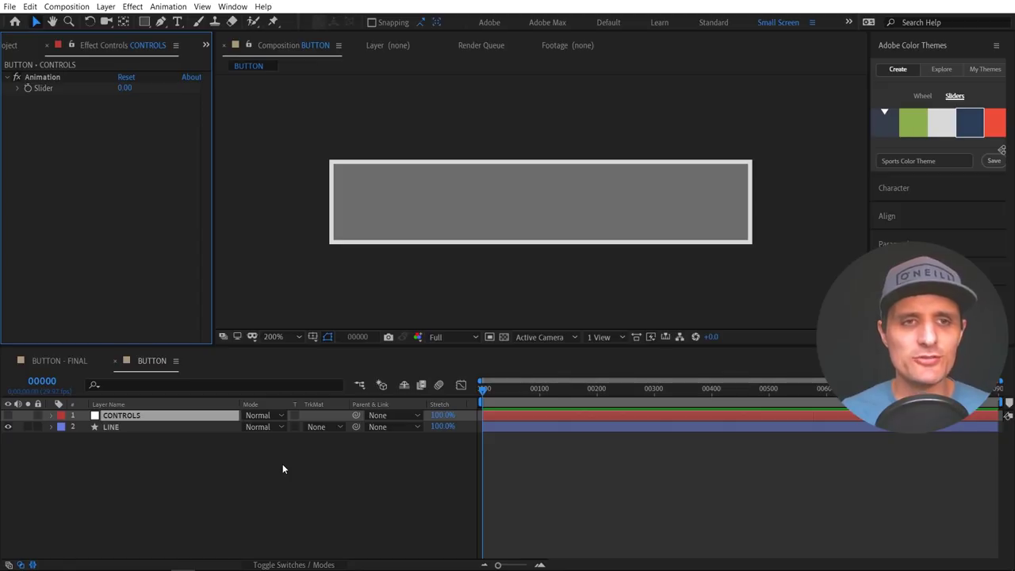
# - Add Trim Paths to the LINE layer and move it inside Rectangle 1, directly below Rectangle Path 1
pyautogui.click(126, 427)
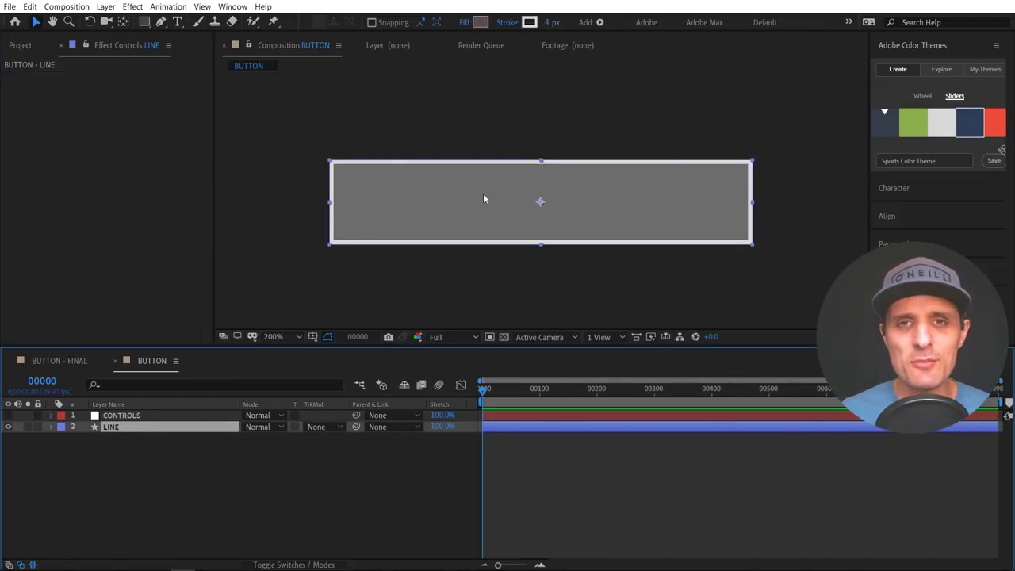
pyautogui.click(51, 427)
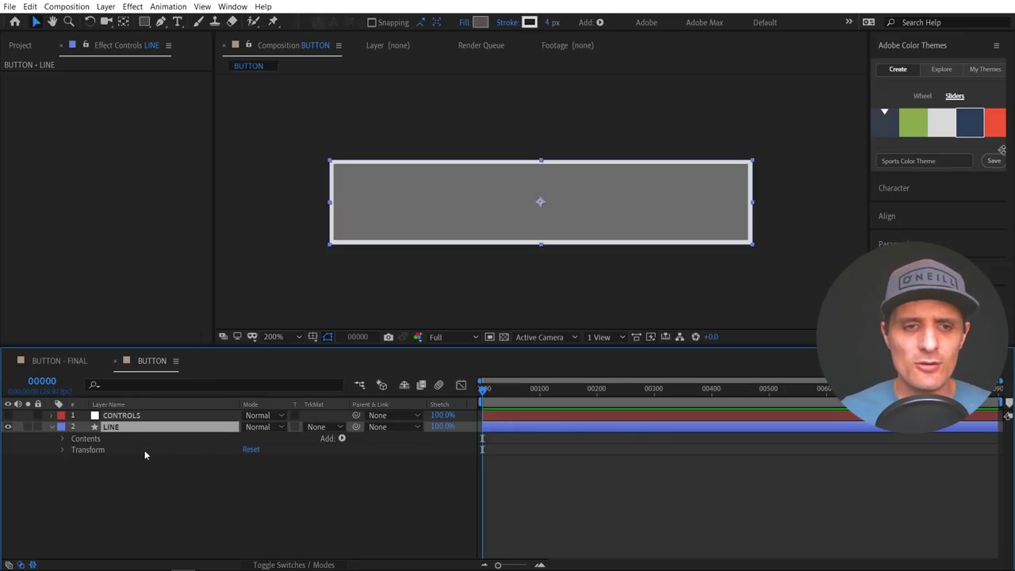
pyautogui.click(63, 439)
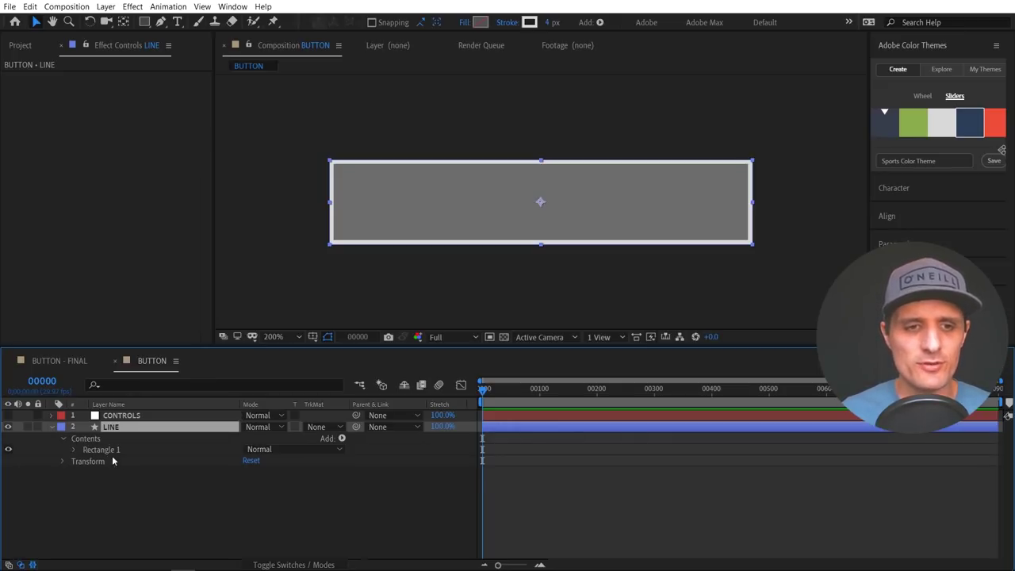
pyautogui.click(341, 438)
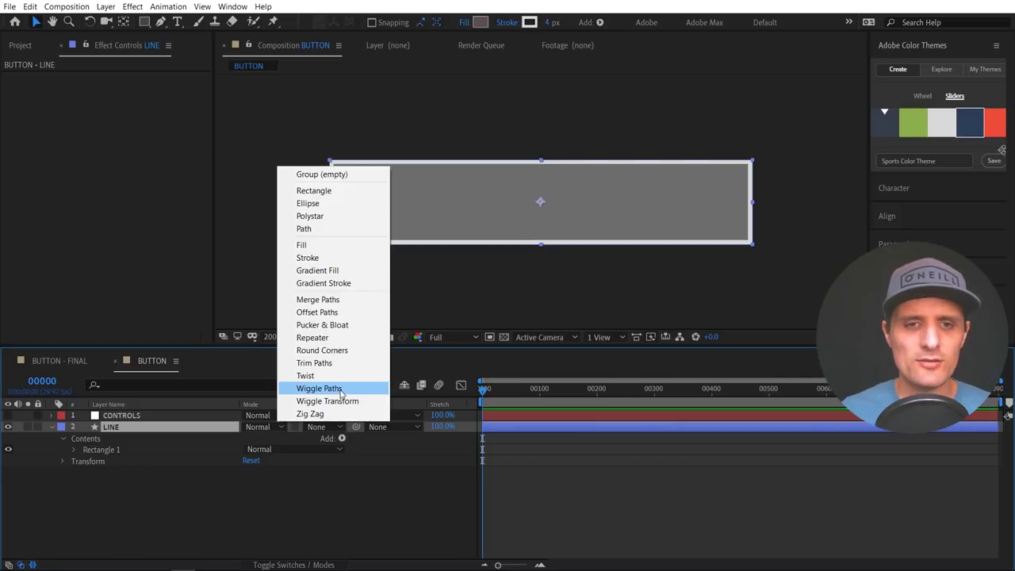
pyautogui.click(329, 364)
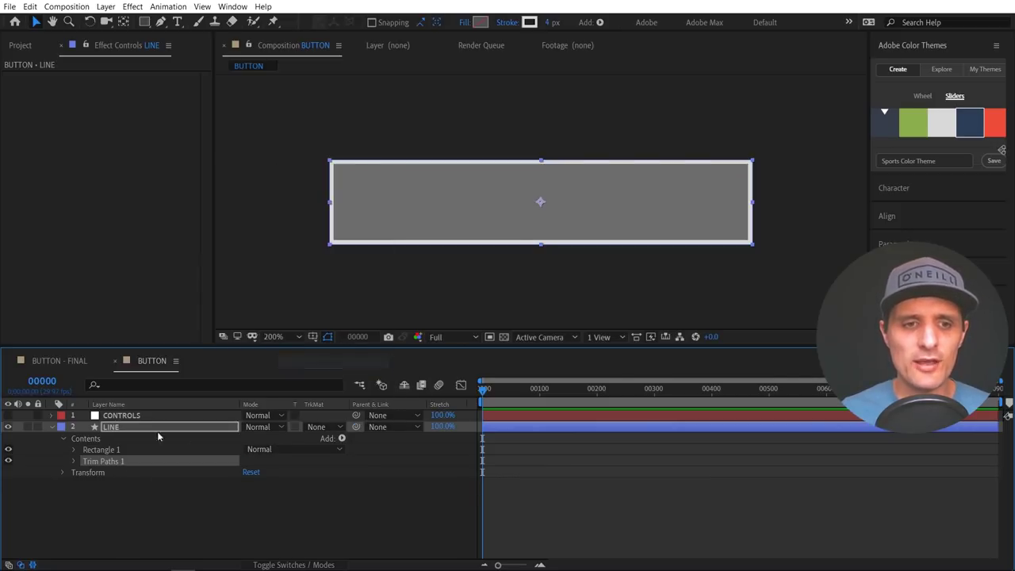
pyautogui.click(74, 450)
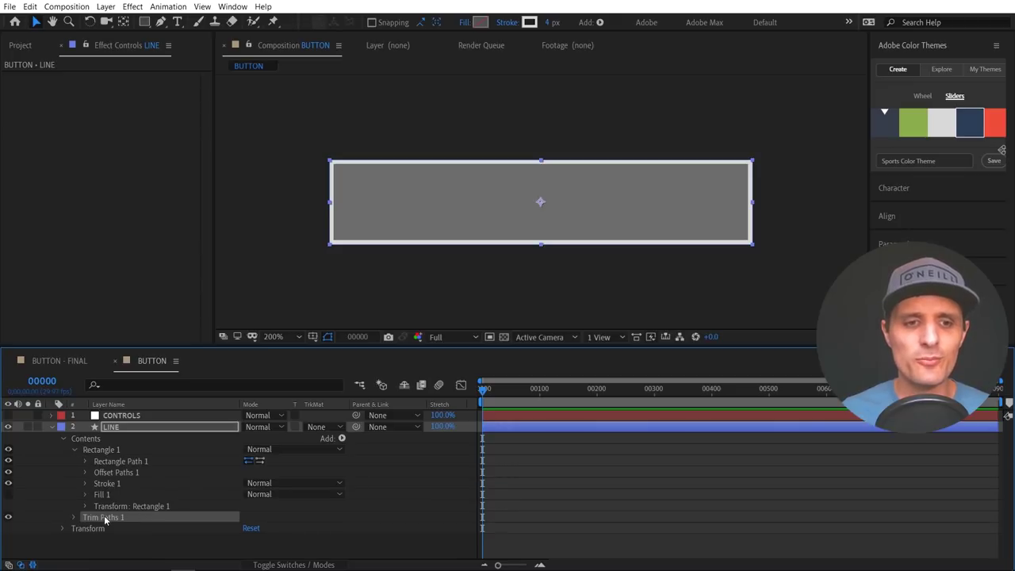
pyautogui.moveTo(104, 517); pyautogui.dragTo(137, 468)
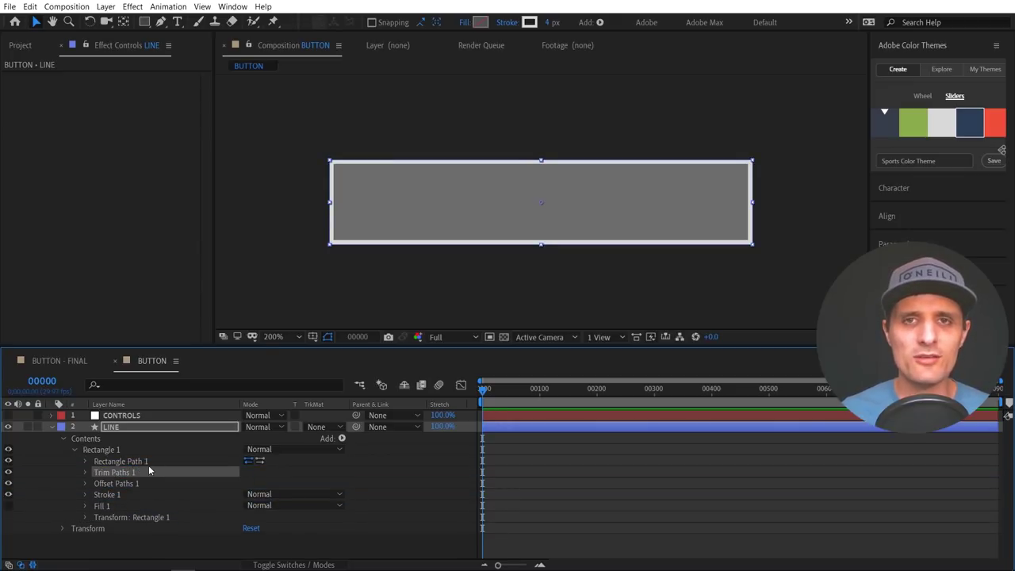
# - Try a Start value of 100% in Trim Paths 1 on the LINE layer
pyautogui.click(85, 473)
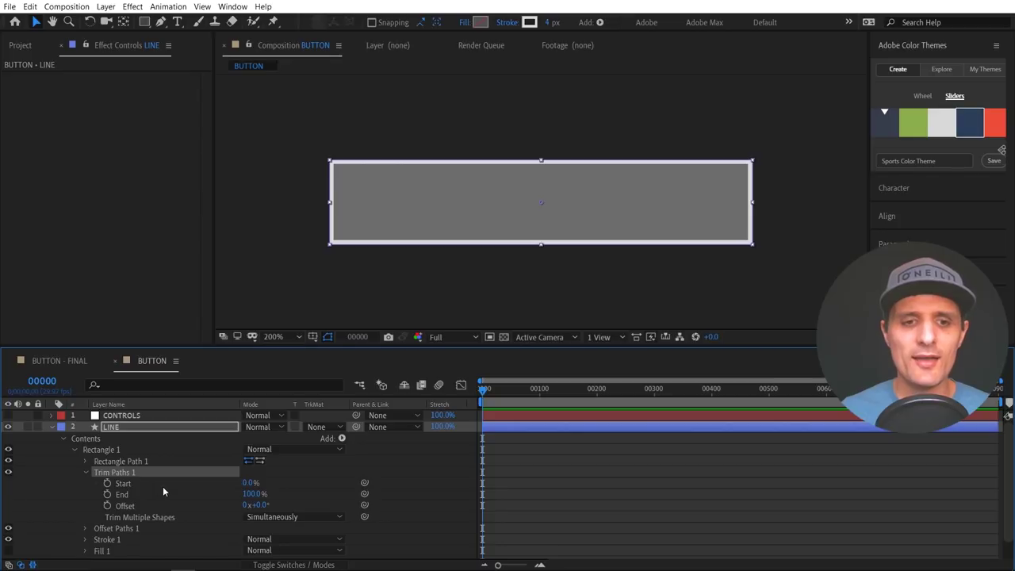
pyautogui.moveTo(252, 484); pyautogui.dragTo(332, 476)
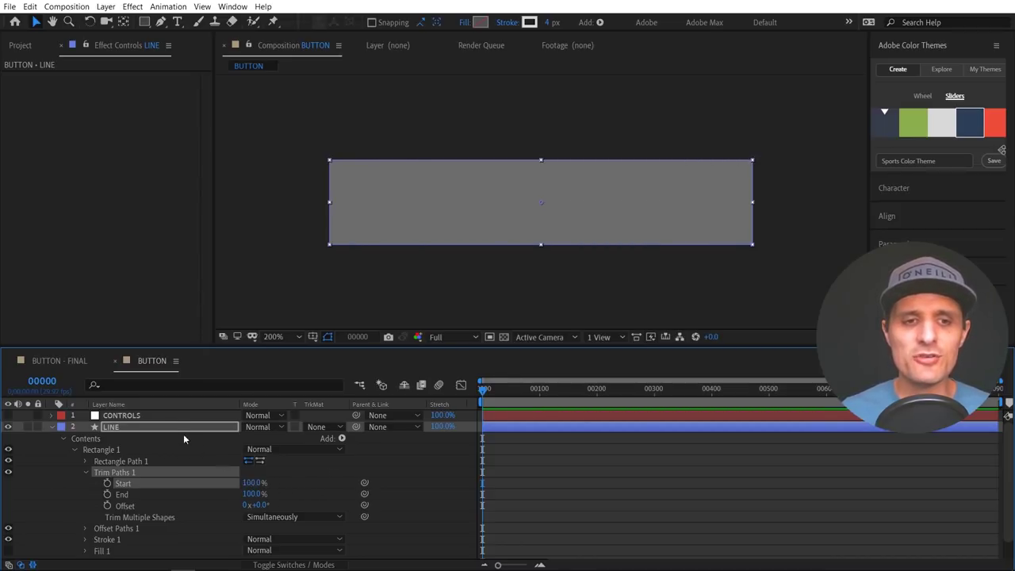
# - Show only the Animation effect's Slider property under the CONTROLS layer and make the timeline area taller
pyautogui.click(153, 419)
pyautogui.press('e')
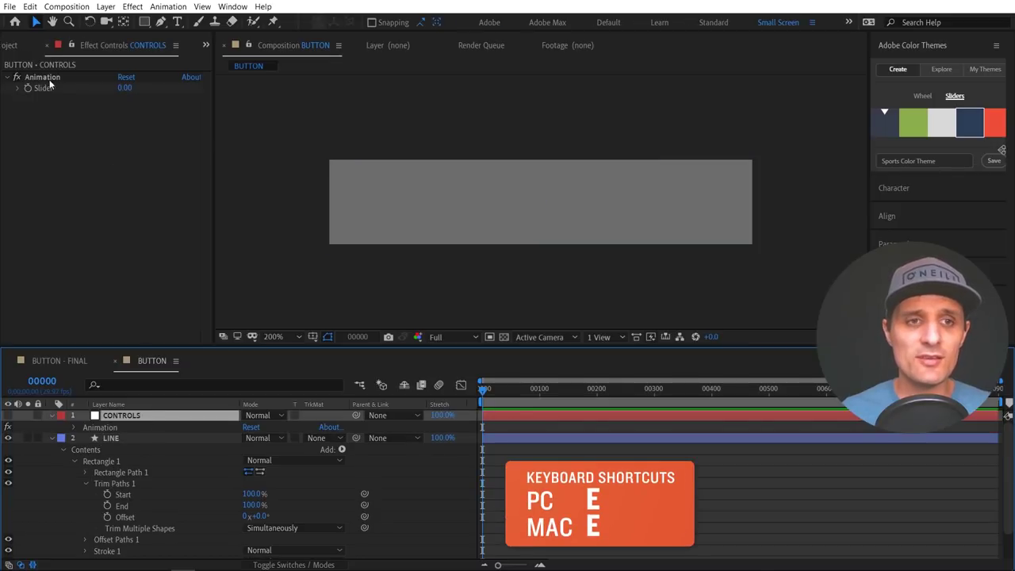
pyautogui.click(75, 428)
pyautogui.click(140, 441)
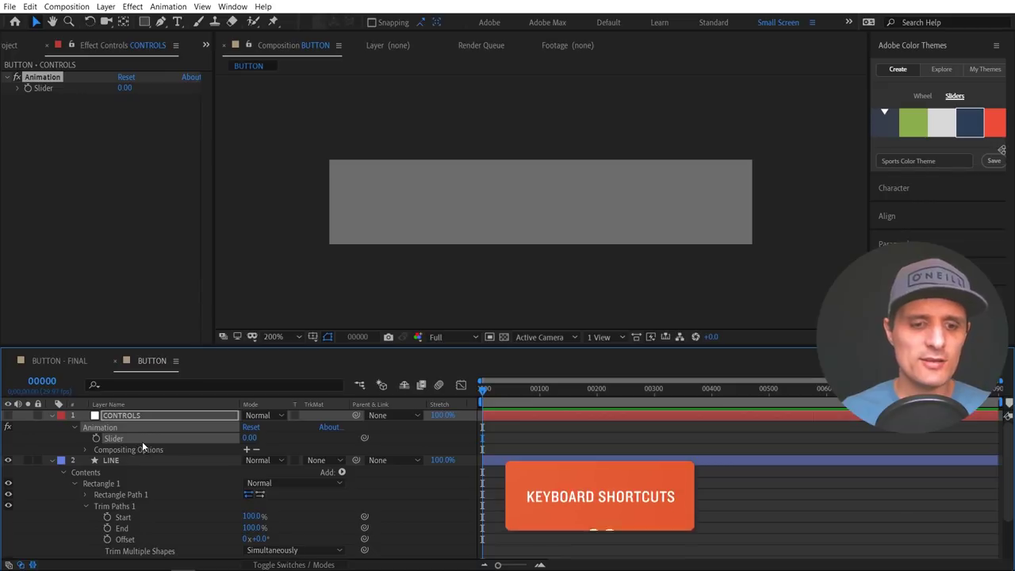
pyautogui.press('s')
pyautogui.press('s')
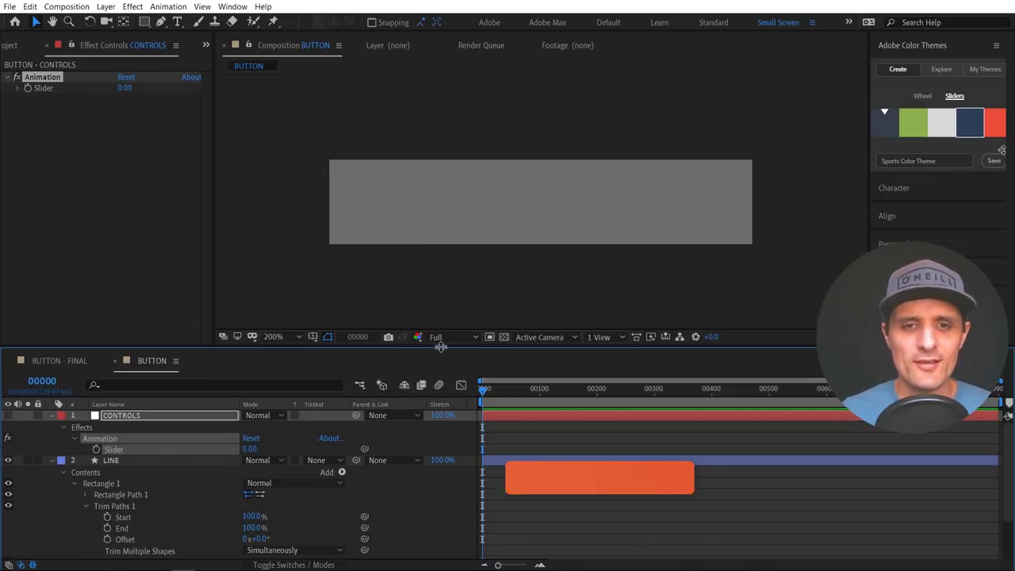
pyautogui.moveTo(440, 346); pyautogui.dragTo(444, 241)
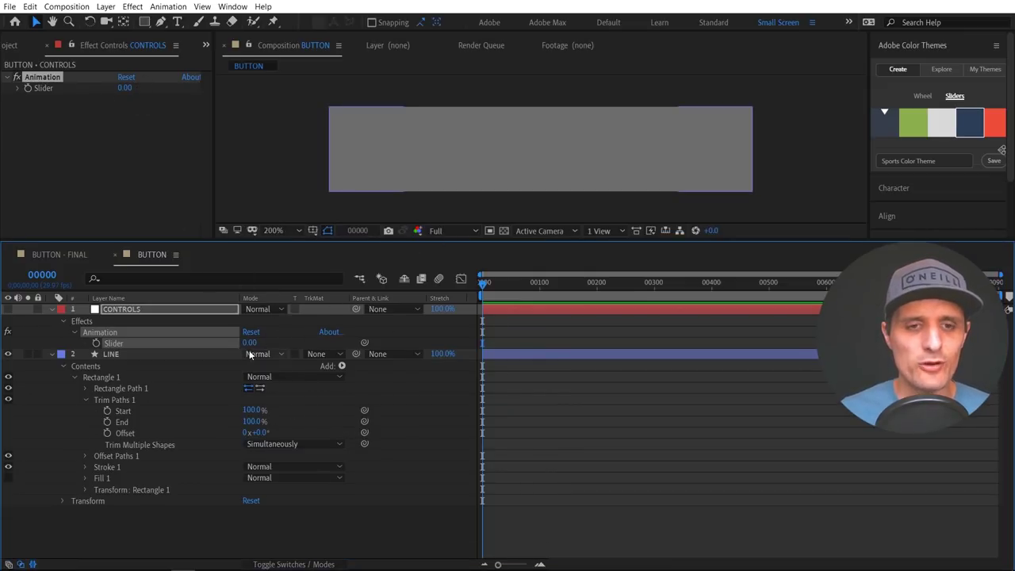
# - Set the Trim Paths Start to 0% and show only the Start and Offset properties of the LINE layer
pyautogui.click(250, 410)
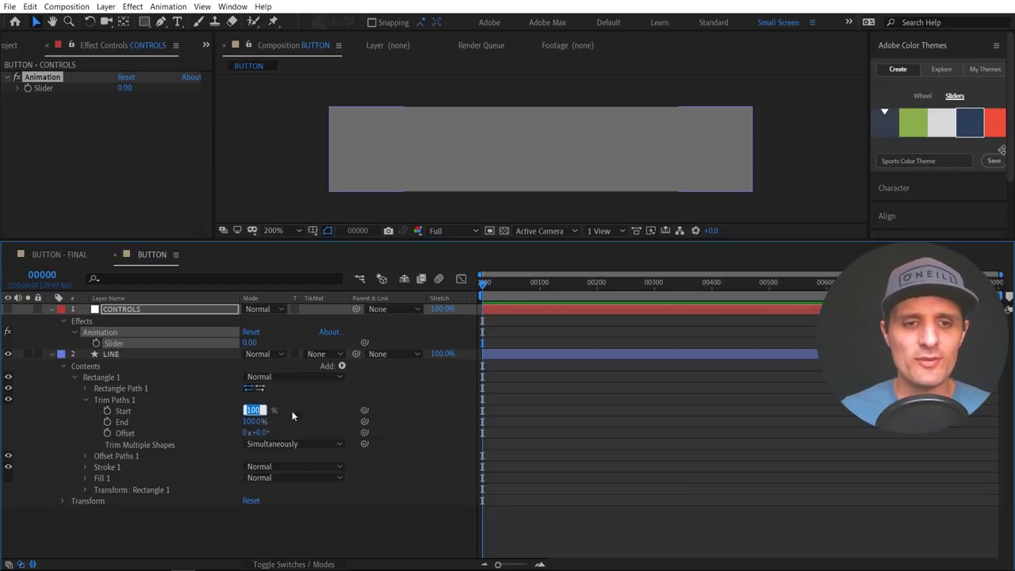
pyautogui.write('0')
pyautogui.press('Return')
pyautogui.click(122, 412)
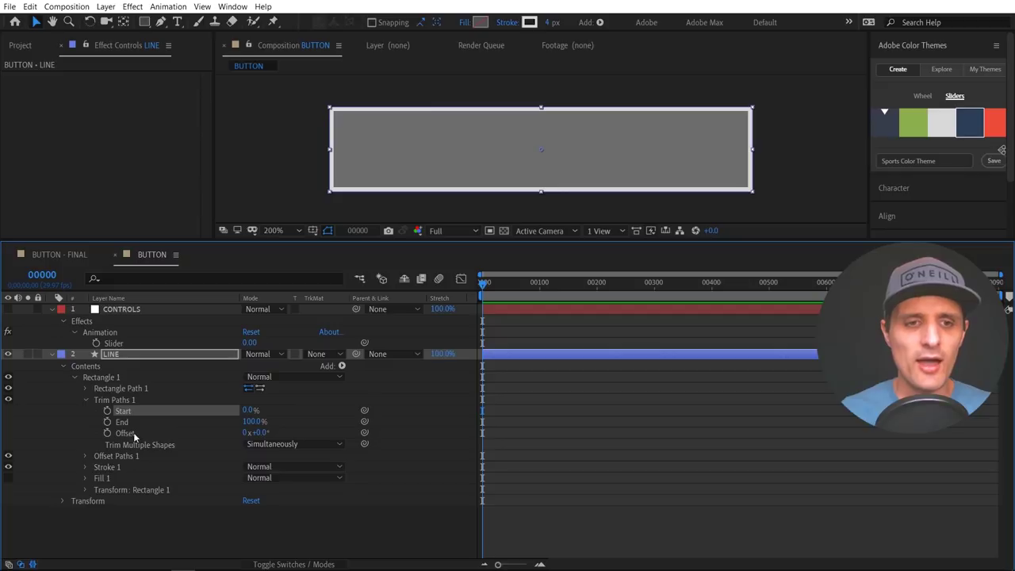
pyautogui.keyDown('shift'); pyautogui.click(133, 433); pyautogui.keyUp('shift')
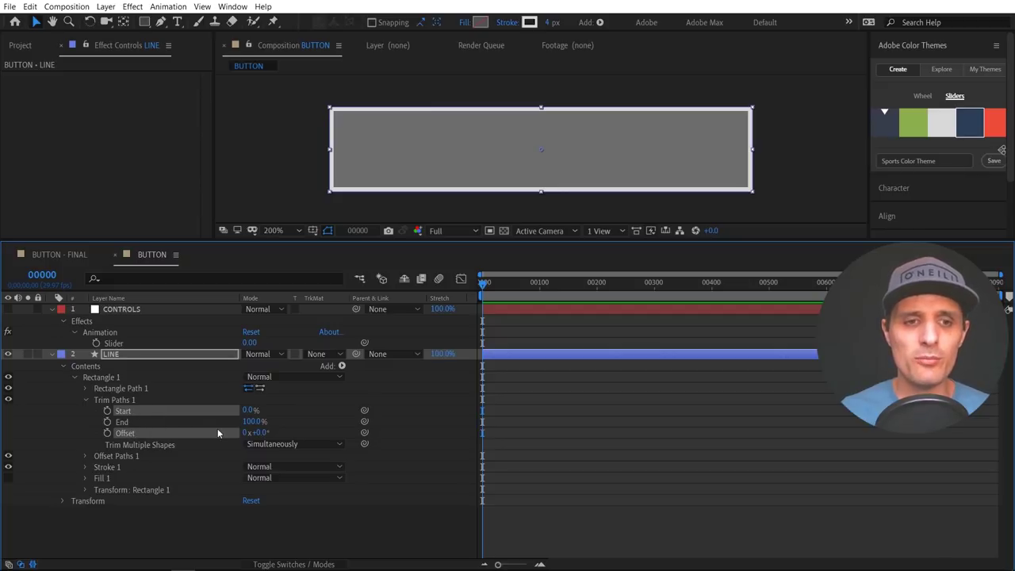
pyautogui.press('s')
pyautogui.press('s')
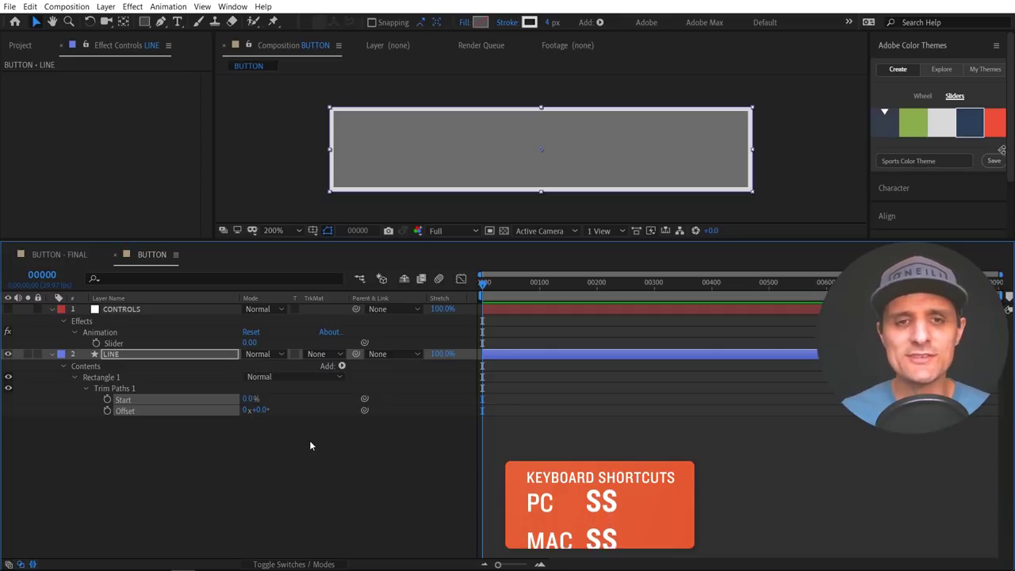
# - Add an expression to Trim Paths Start defining animSlider = thisComp.layer("CONTROLS").effect("Animation")("Slider"); followed by a blank line
pyautogui.keyDown('alt'); pyautogui.click(107, 400); pyautogui.keyUp('alt')
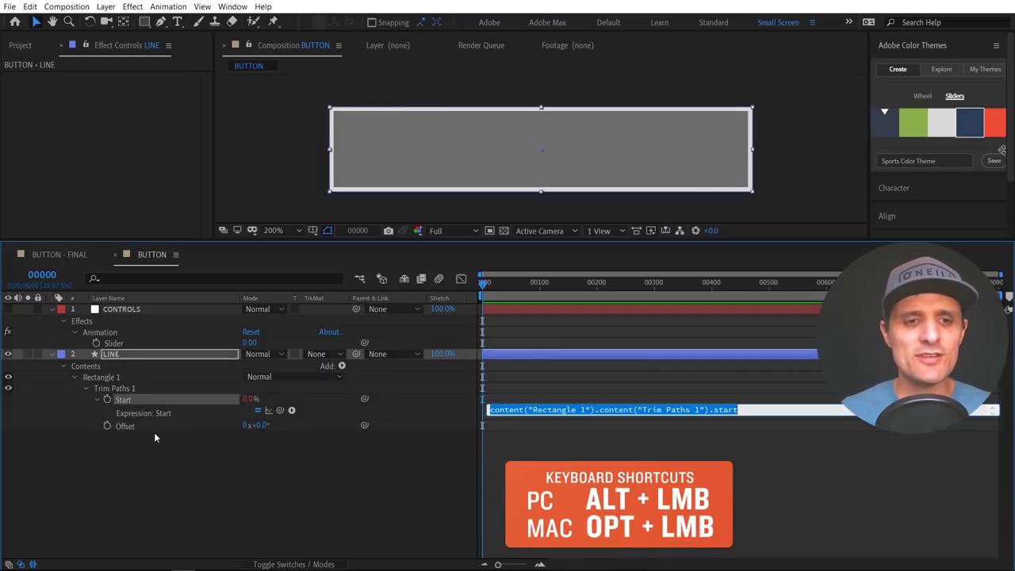
pyautogui.moveTo(552, 419); pyautogui.dragTo(556, 466)
pyautogui.click(548, 426)
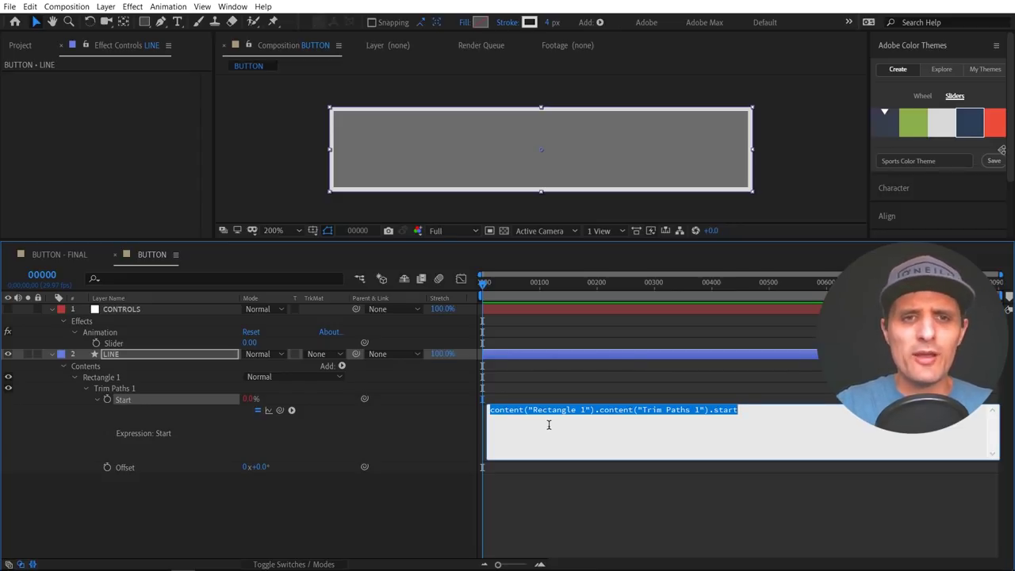
pyautogui.write('anim')
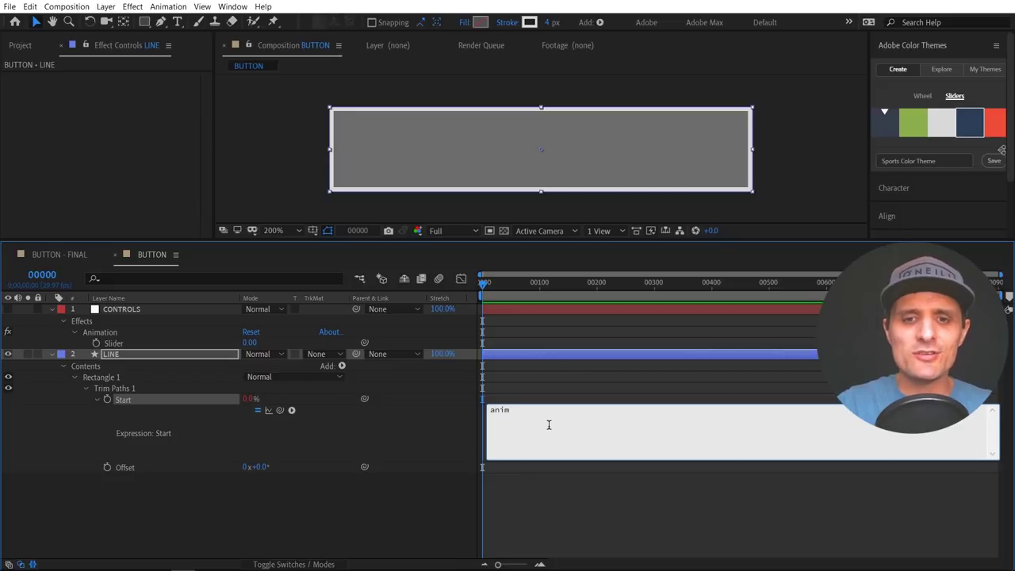
pyautogui.write('Slider =')
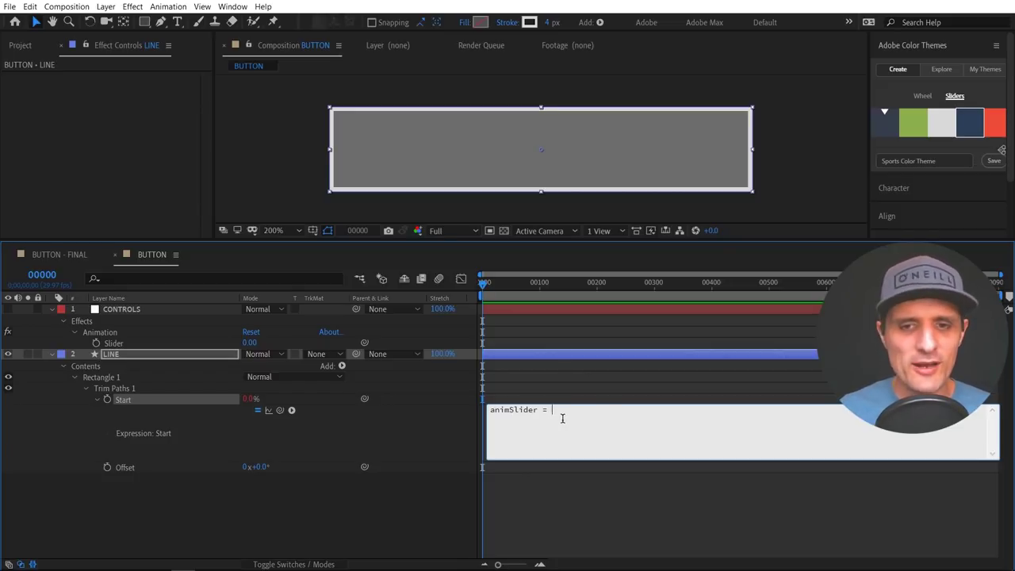
pyautogui.moveTo(279, 410); pyautogui.dragTo(241, 340)
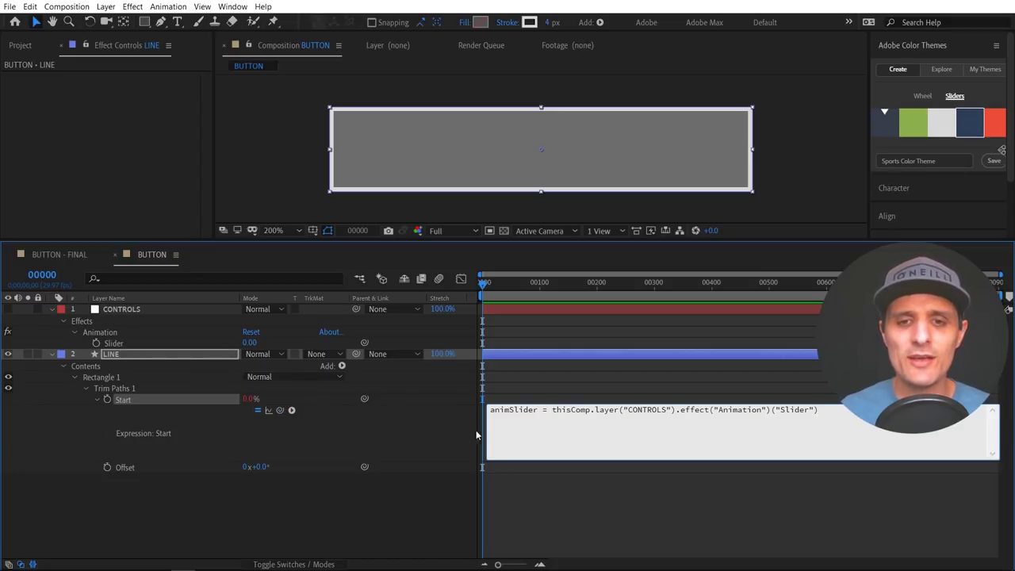
pyautogui.moveTo(540, 410); pyautogui.dragTo(487, 410)
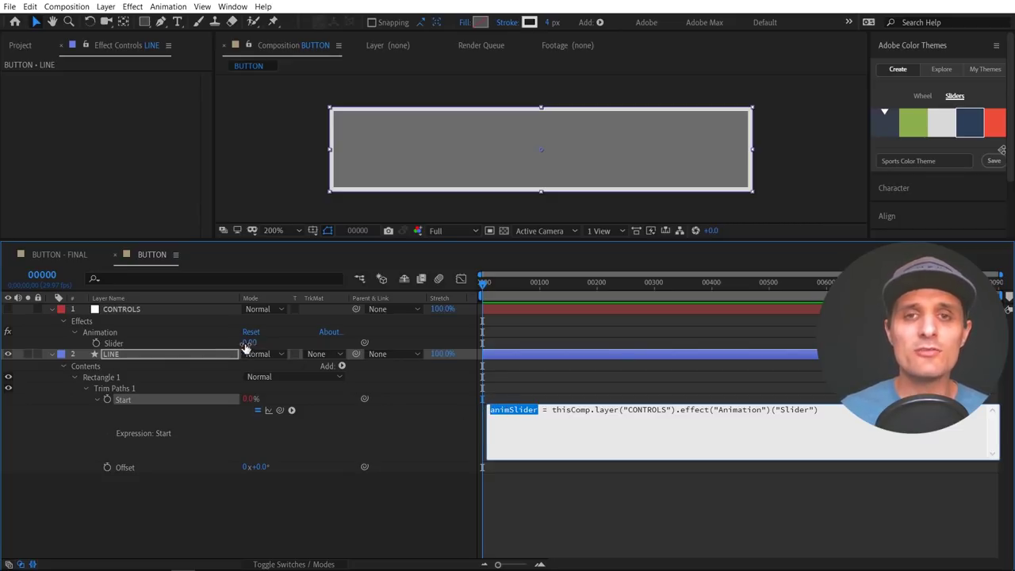
pyautogui.click(819, 410)
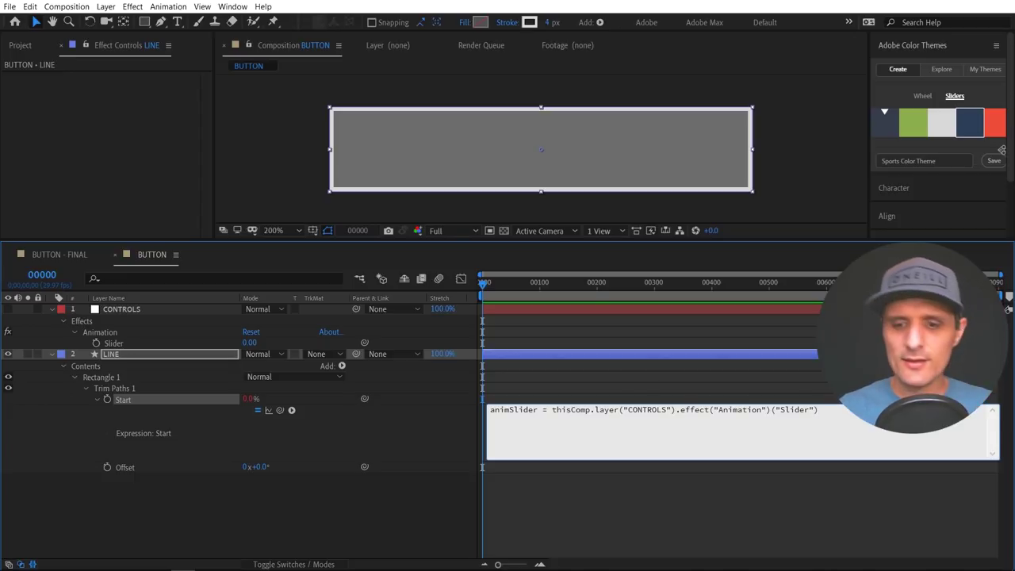
pyautogui.press('Return')
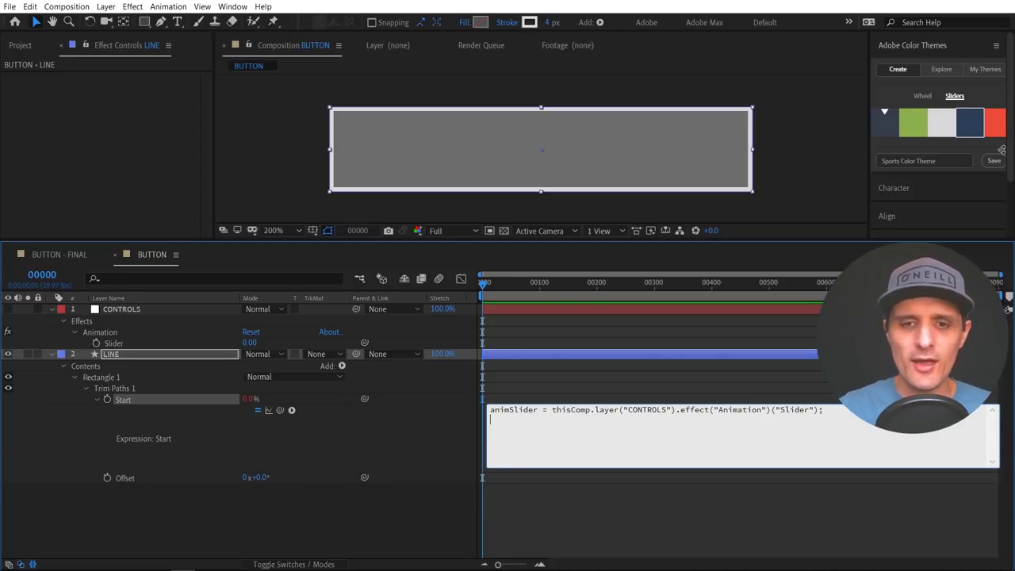
pyautogui.press('Return')
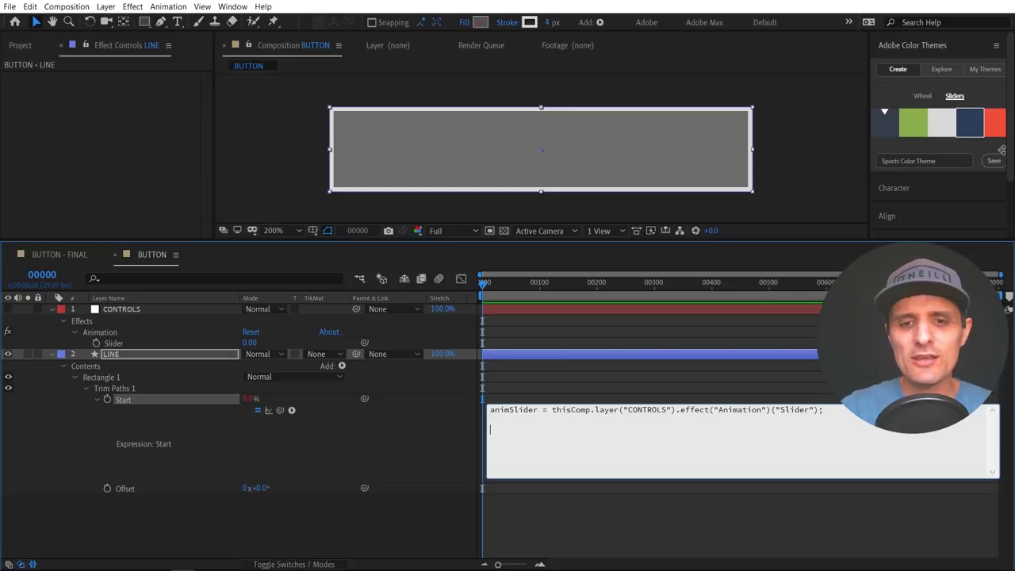
# - Add the line l = linear(animSLider, 0, 100, 100, 0); to the Trim Paths Start expression and apply it
pyautogui.write('l')
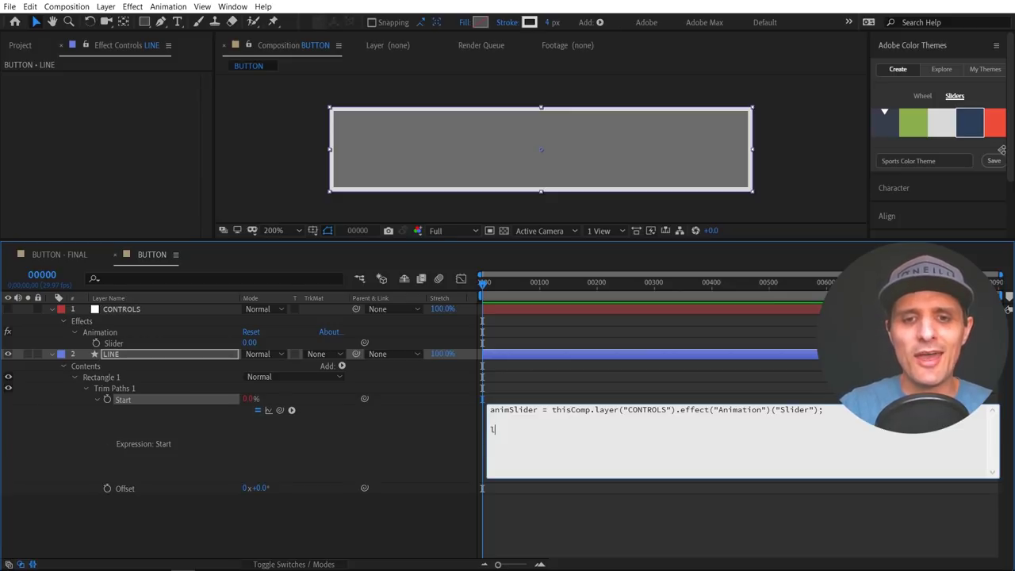
pyautogui.write(' =')
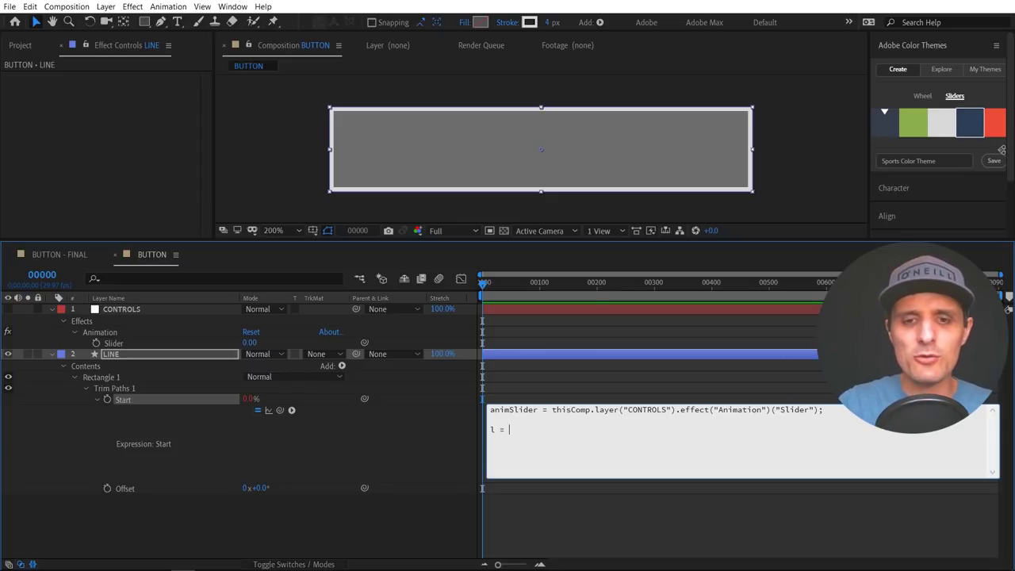
pyautogui.write('linear()')
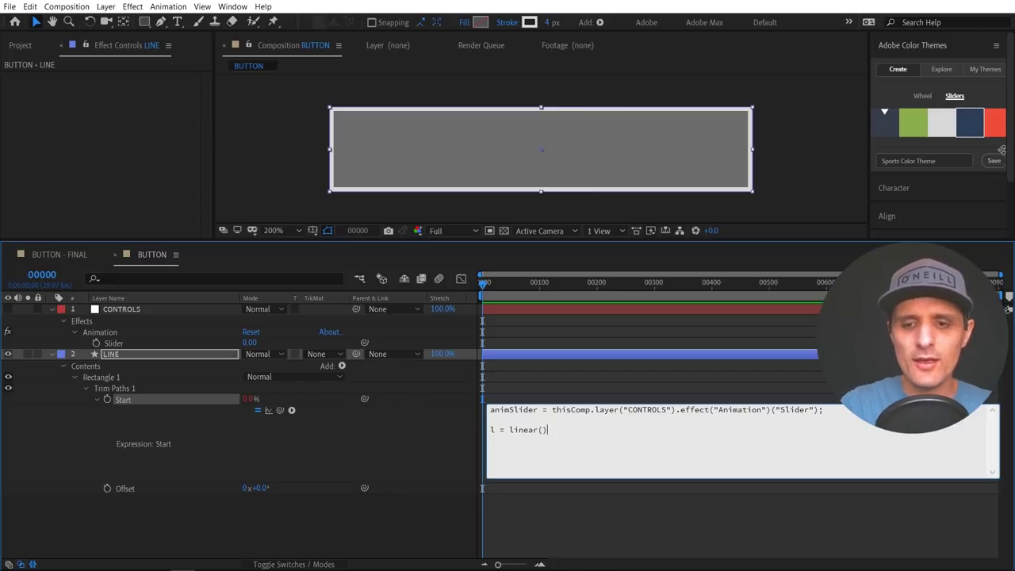
pyautogui.write(';')
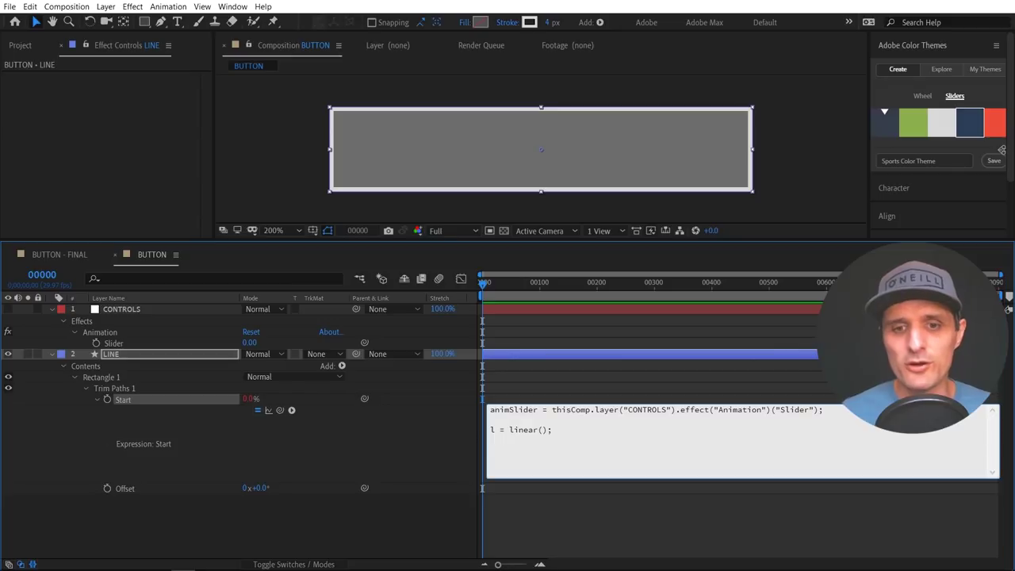
pyautogui.write('animSlider')
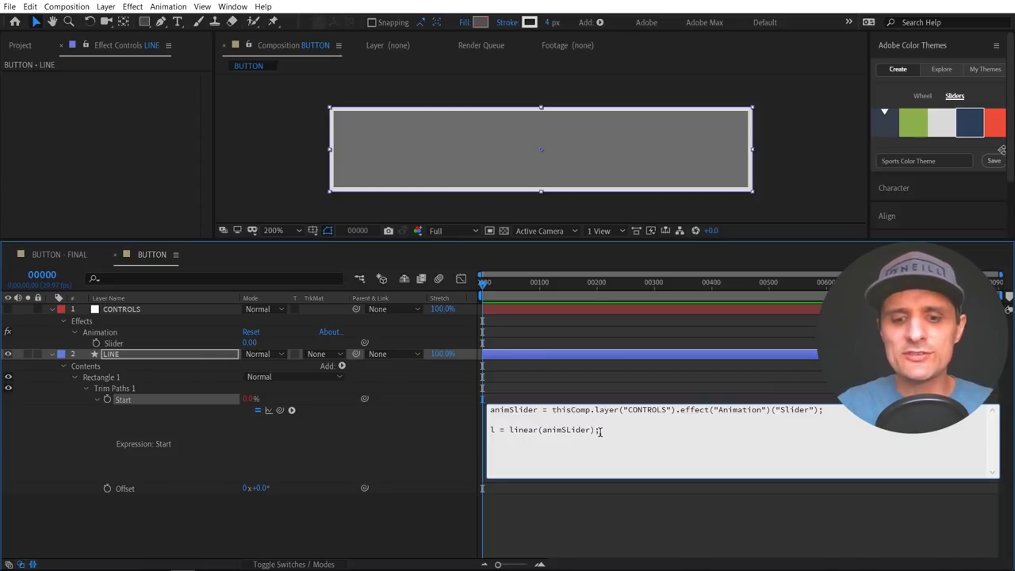
pyautogui.write(', 0, 100')
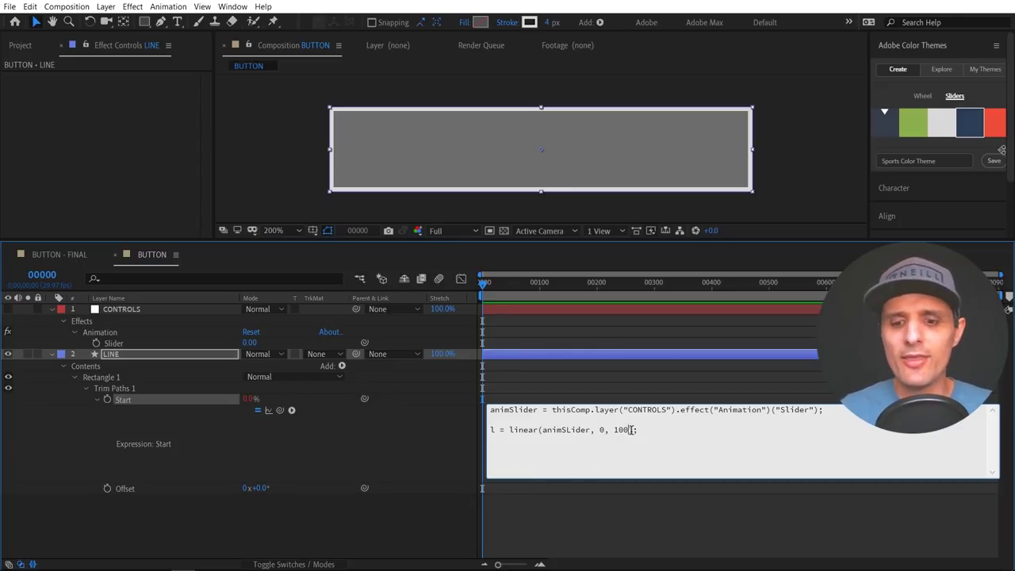
pyautogui.write(',')
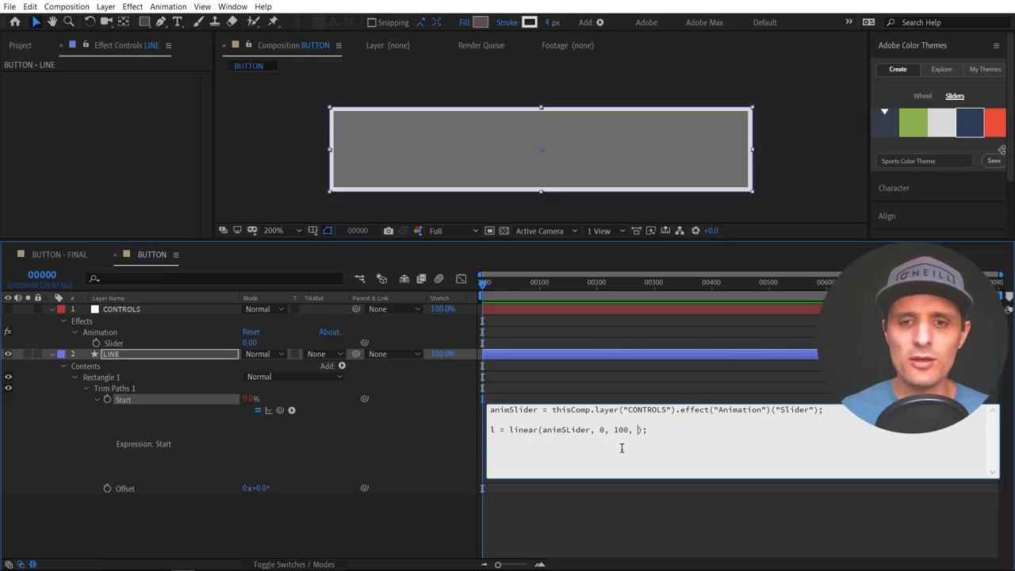
pyautogui.click(639, 430)
pyautogui.write('100')
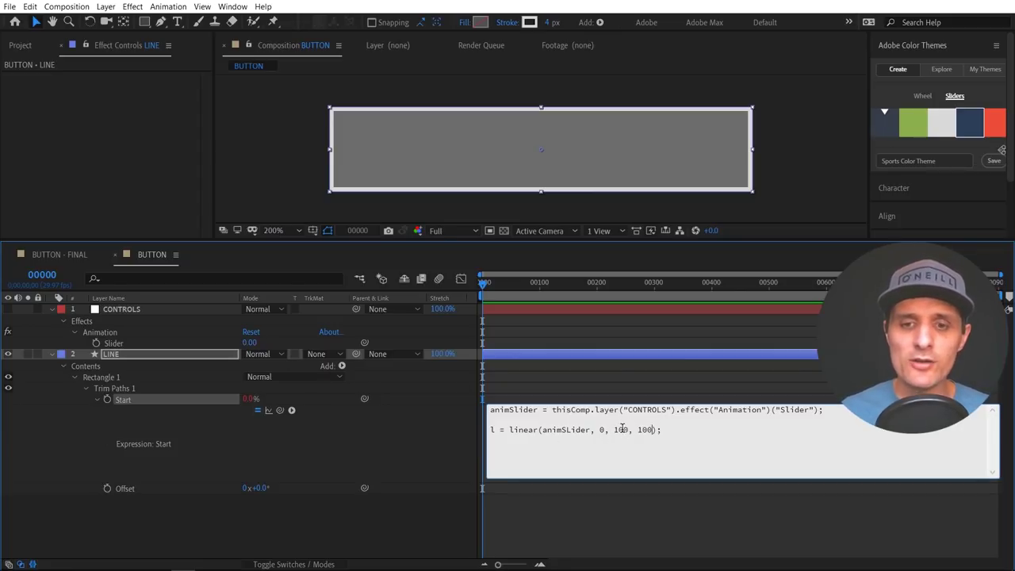
pyautogui.write(', ')
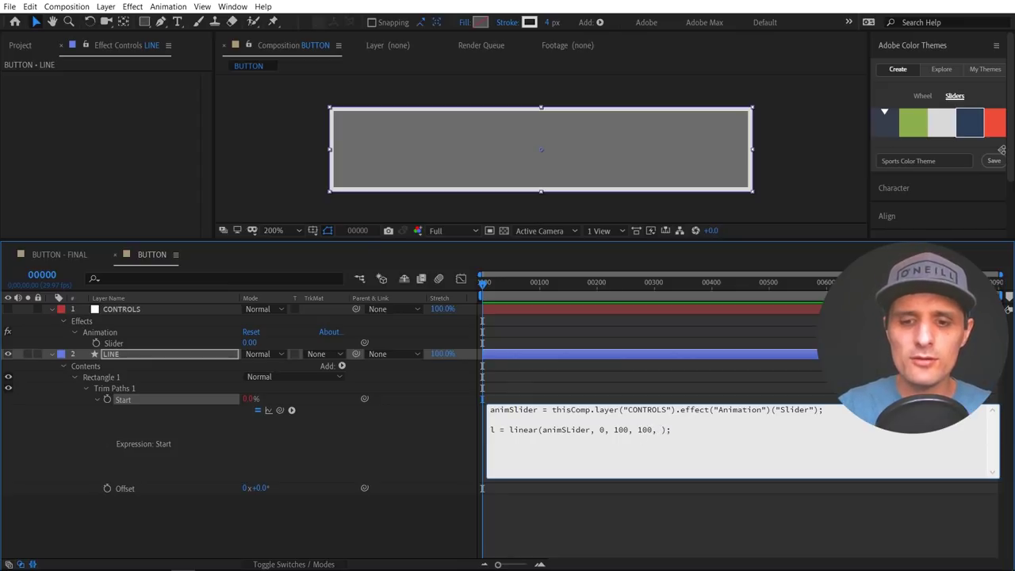
pyautogui.write('0')
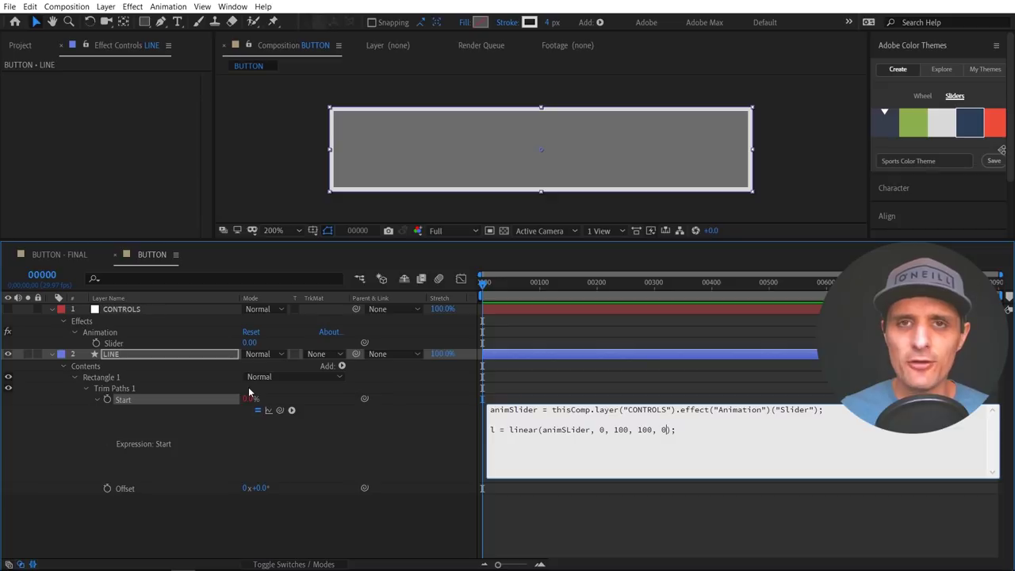
pyautogui.click(401, 440)
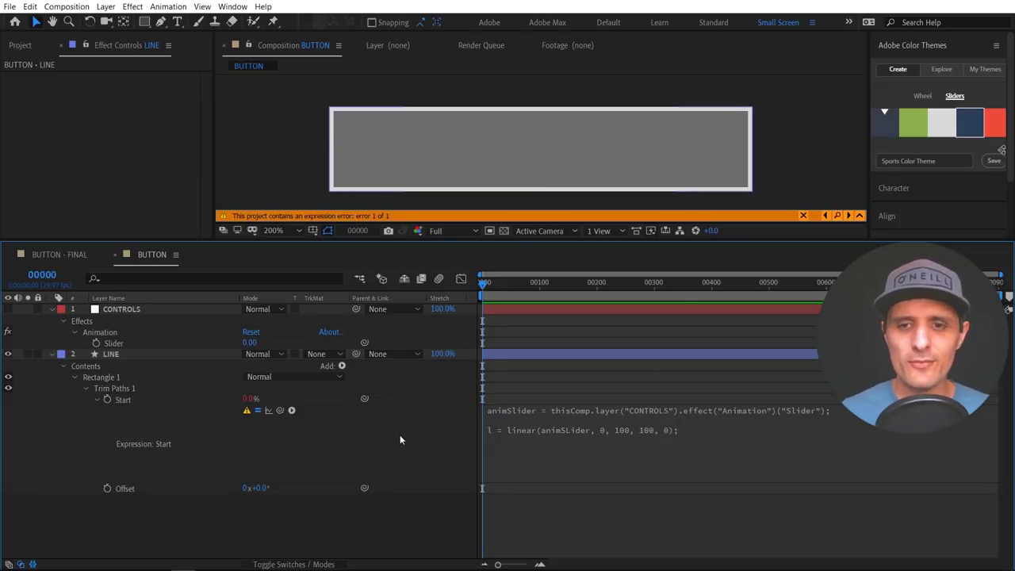
# - Correct the misspelled variable inside linear() to animSlider in the Trim Paths Start expression
pyautogui.click(662, 457)
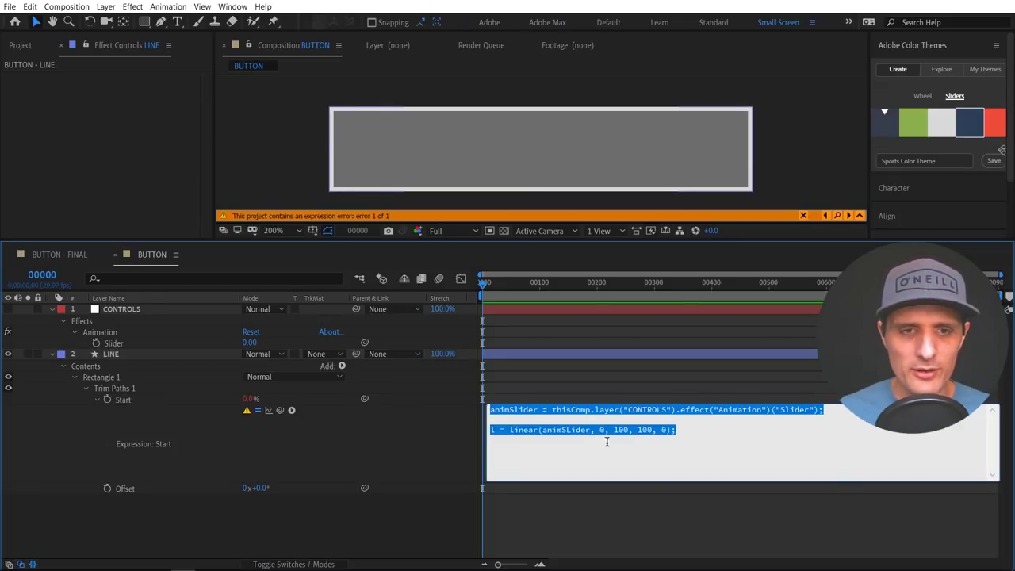
pyautogui.click(626, 451)
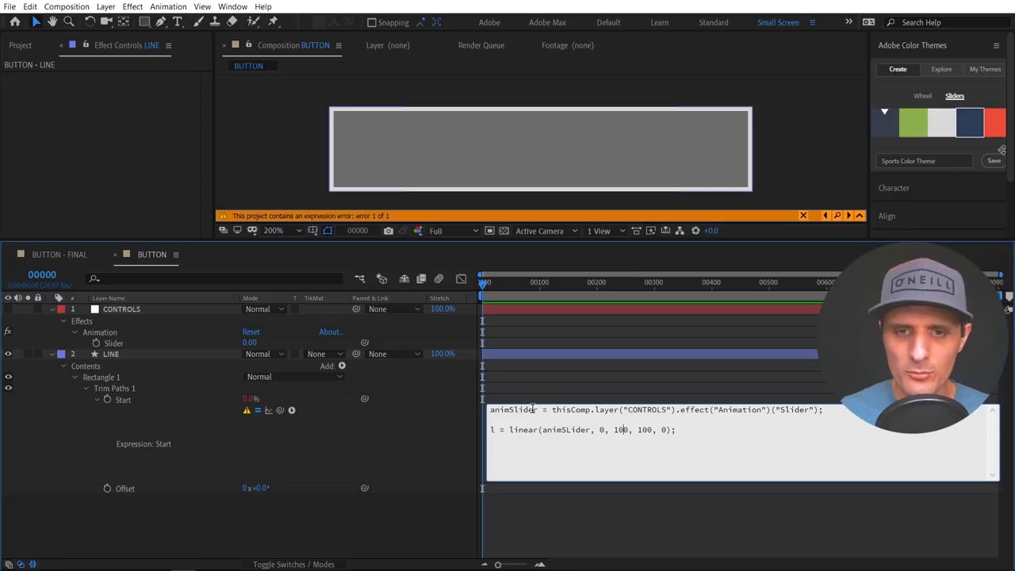
pyautogui.moveTo(536, 410); pyautogui.dragTo(469, 407)
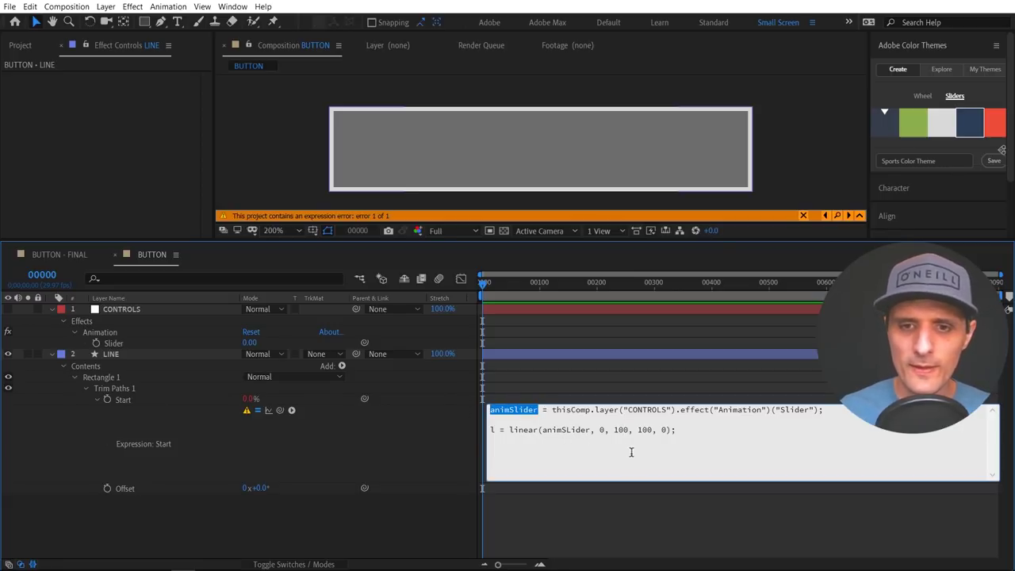
pyautogui.moveTo(594, 430); pyautogui.dragTo(544, 430)
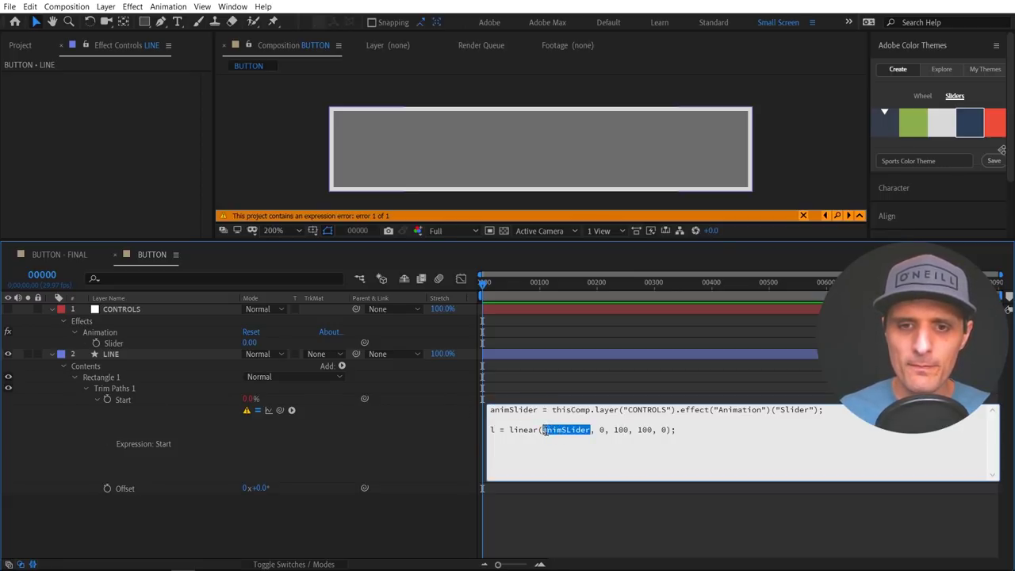
pyautogui.click(555, 450)
pyautogui.click(433, 452)
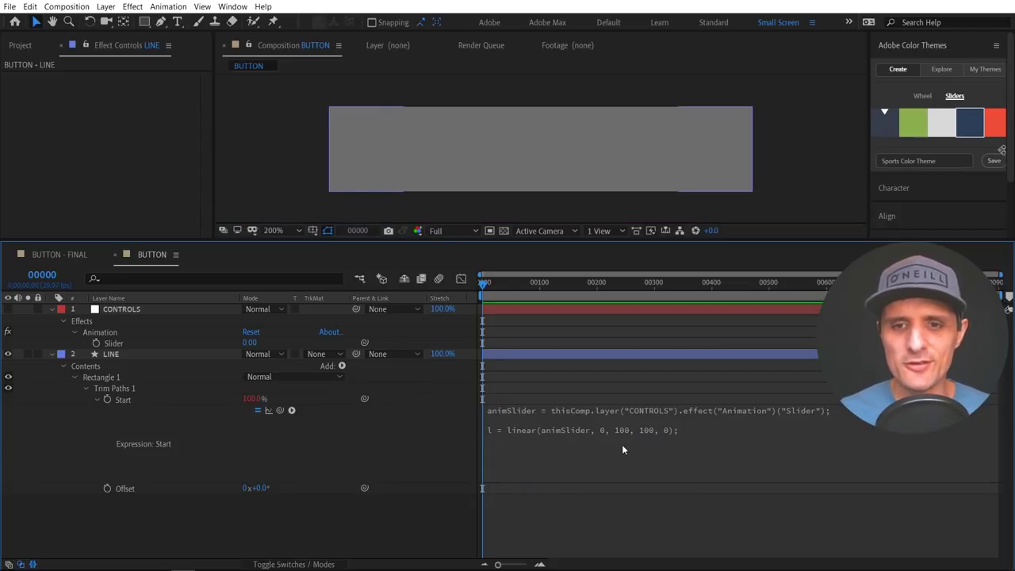
# - Test the Start expression by raising the Animation slider on the CONTROLS layer to 110
pyautogui.click(660, 448)
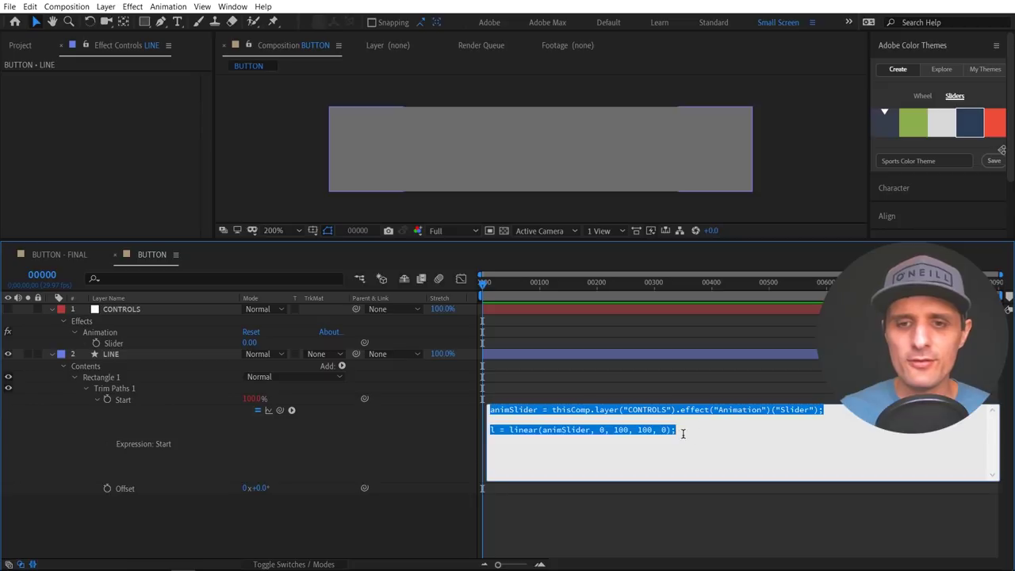
pyautogui.click(440, 442)
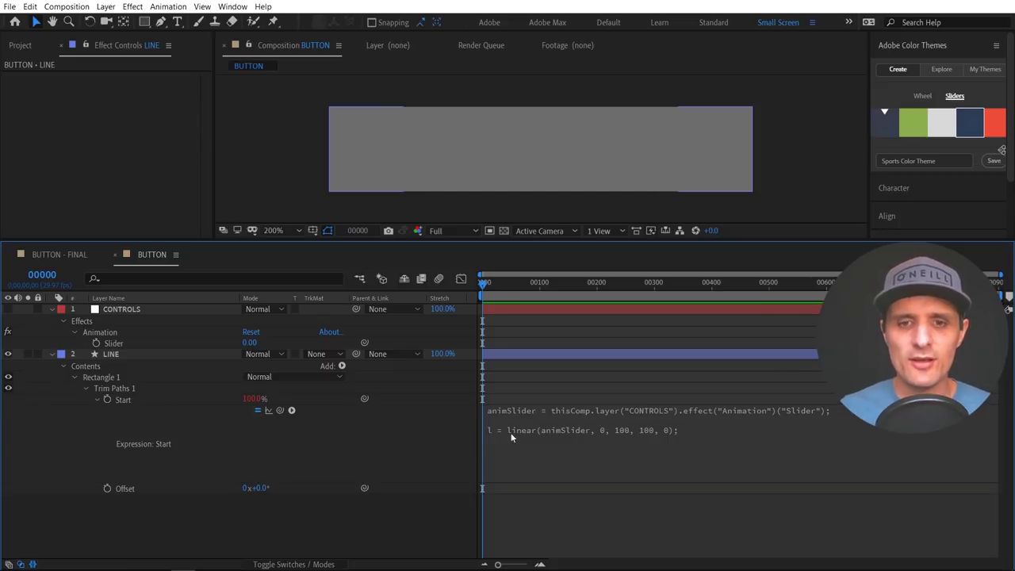
pyautogui.click(250, 343)
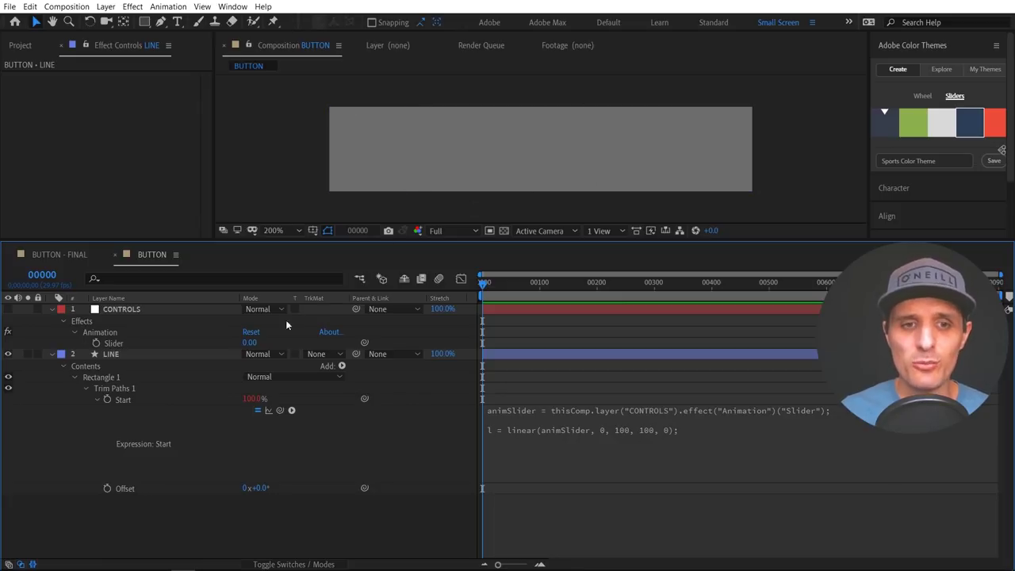
pyautogui.moveTo(250, 342); pyautogui.dragTo(324, 341)
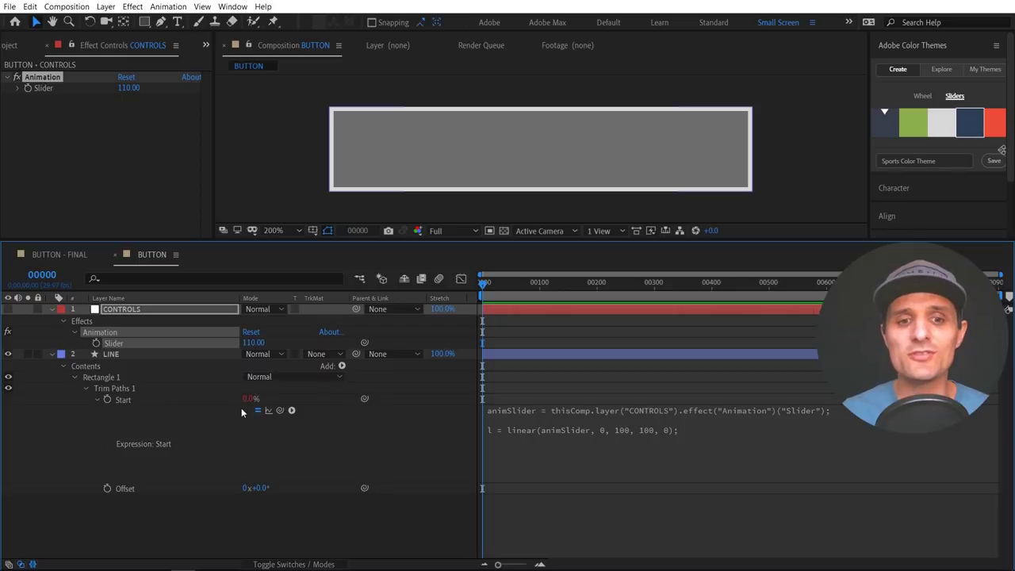
# - Add a final line containing only l to the Trim Paths Start expression and apply it
pyautogui.click(534, 428)
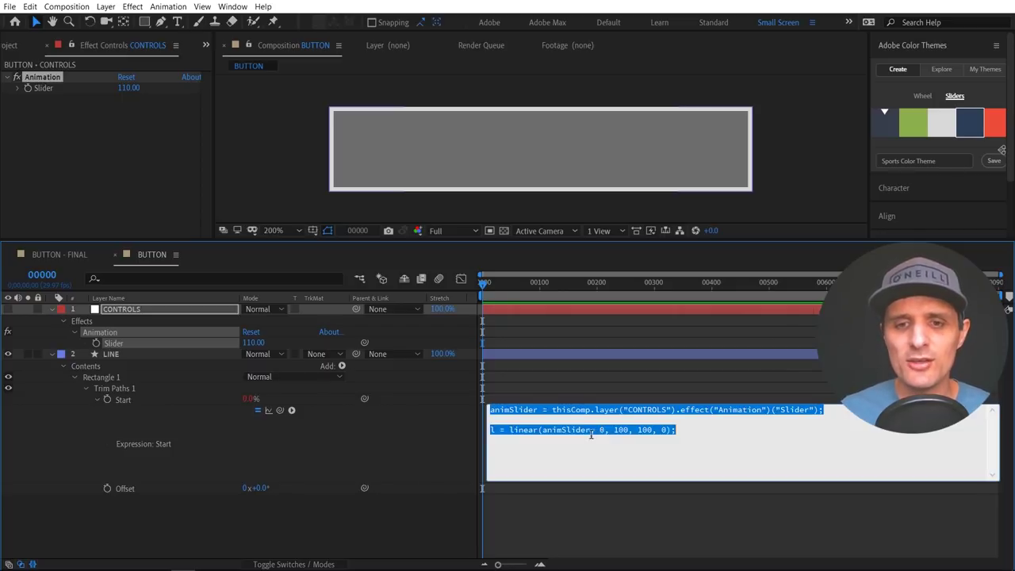
pyautogui.click(591, 432)
pyautogui.click(680, 430)
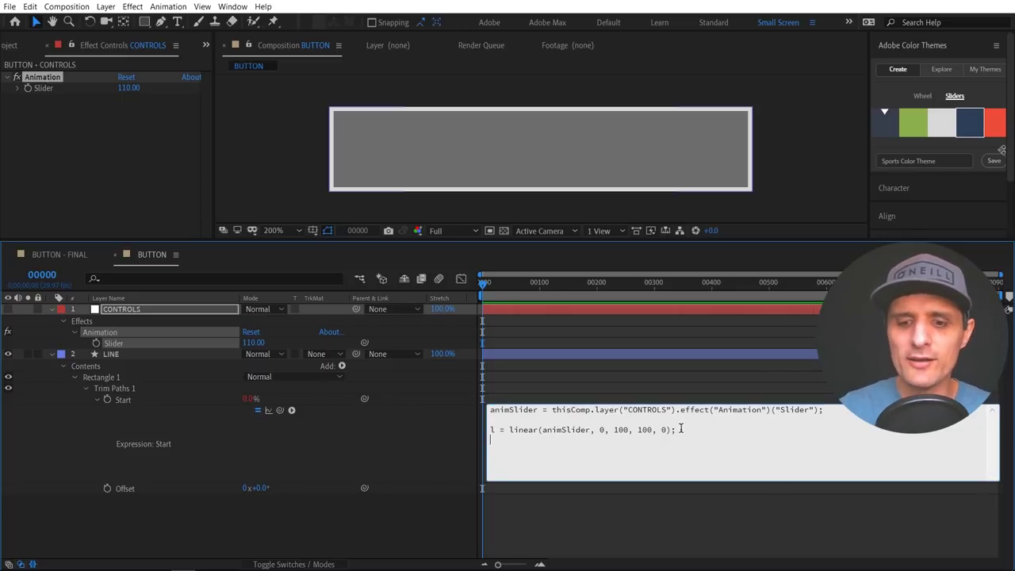
pyautogui.write('l')
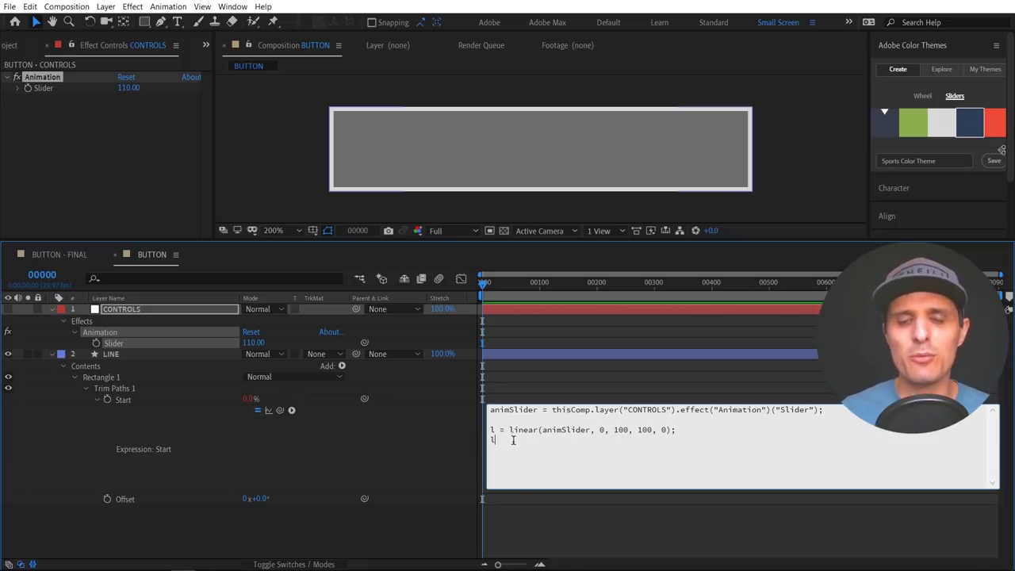
pyautogui.moveTo(539, 444); pyautogui.dragTo(467, 394)
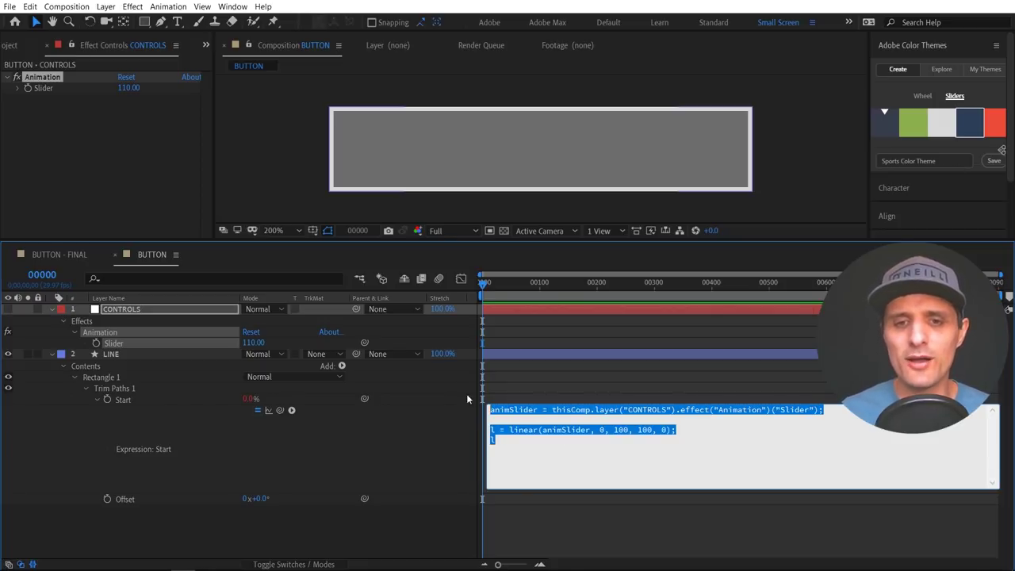
pyautogui.click(427, 439)
pyautogui.rightClick(133, 399)
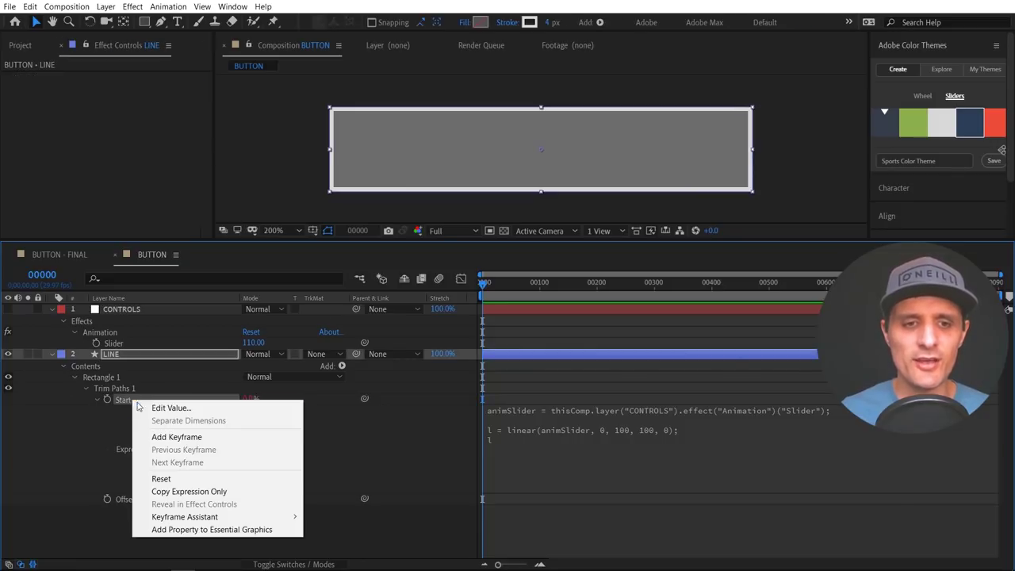
pyautogui.click(542, 436)
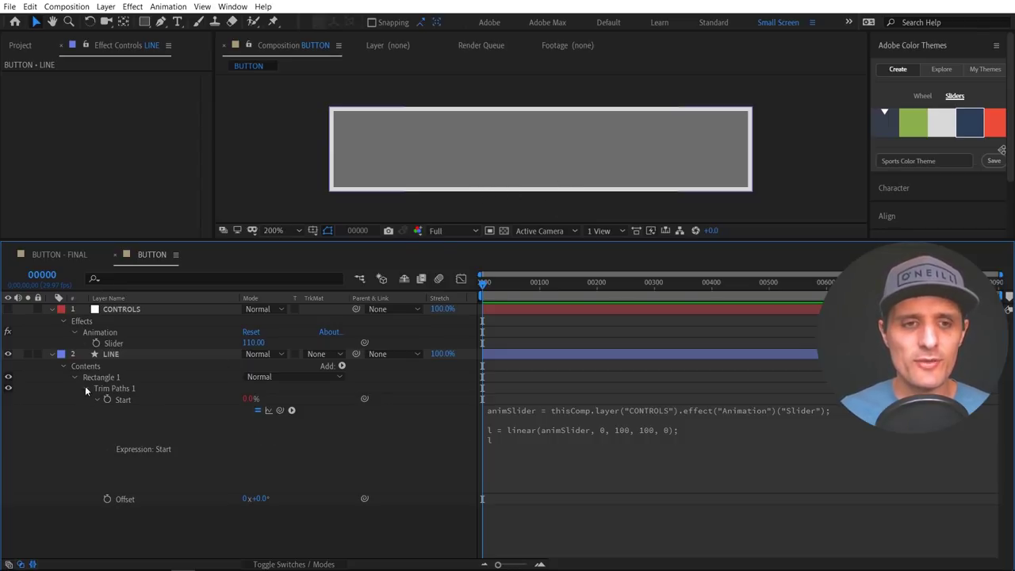
# - Show all the contents of Rectangle 1 on the LINE layer and set the CONTROLS Animation slider to 49
pyautogui.click(52, 354)
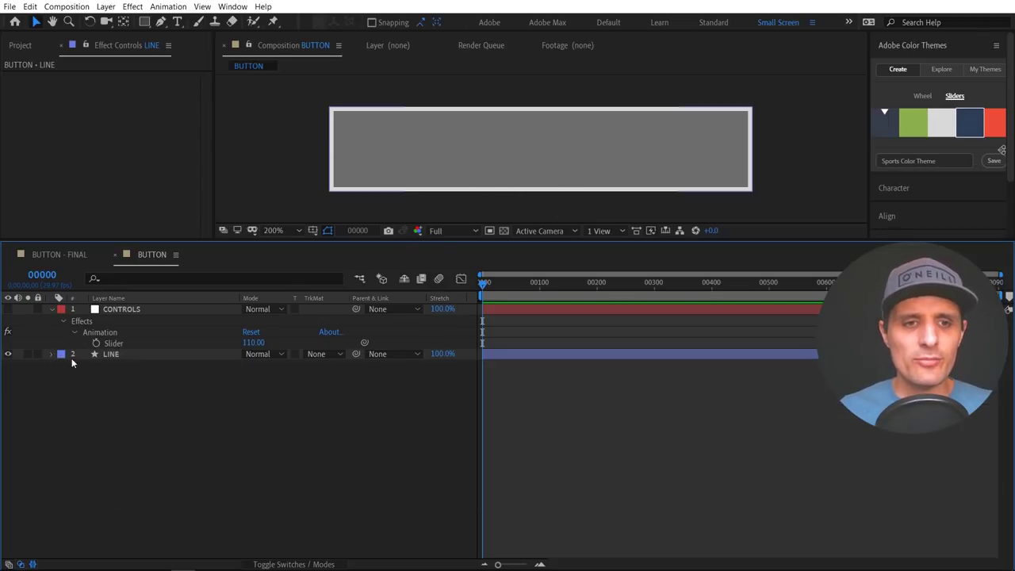
pyautogui.click(52, 354)
pyautogui.click(63, 366)
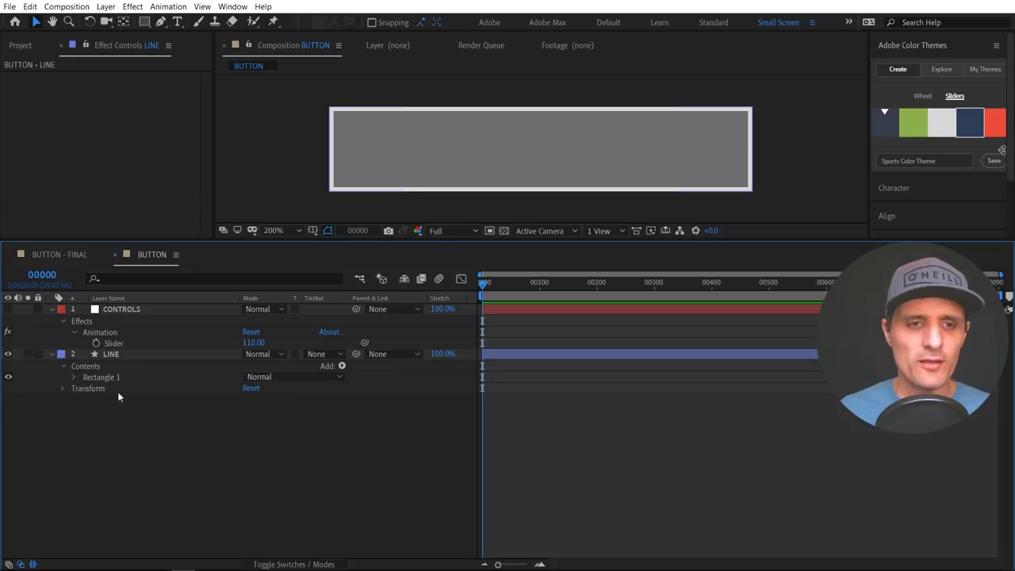
pyautogui.click(76, 379)
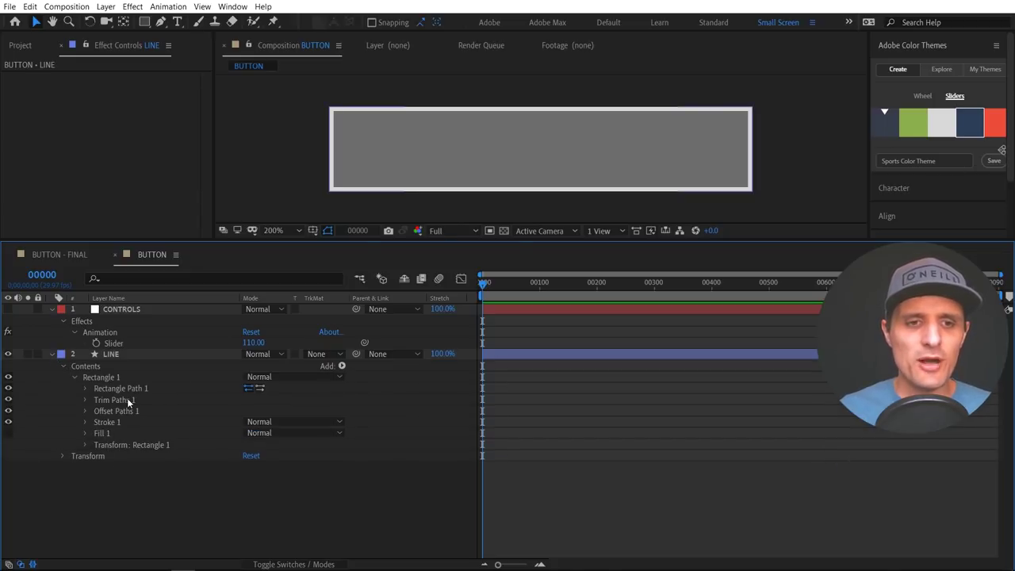
pyautogui.moveTo(247, 342); pyautogui.dragTo(134, 262)
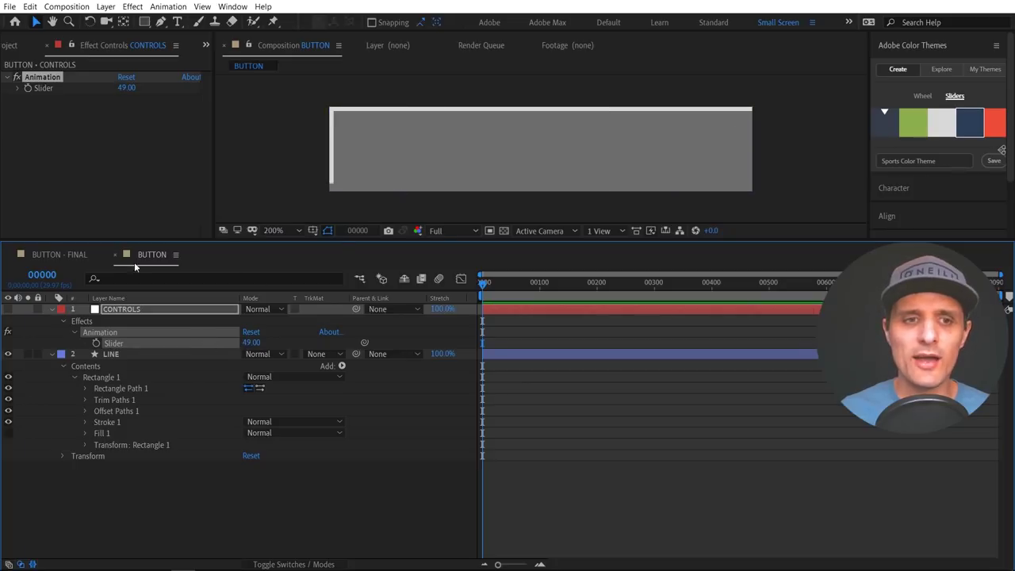
# - Preview the outline in the BUTTON - FINAL composition with its Animation slider at 0 and 73, and return to the BUTTON composition
pyautogui.click(75, 254)
pyautogui.click(139, 308)
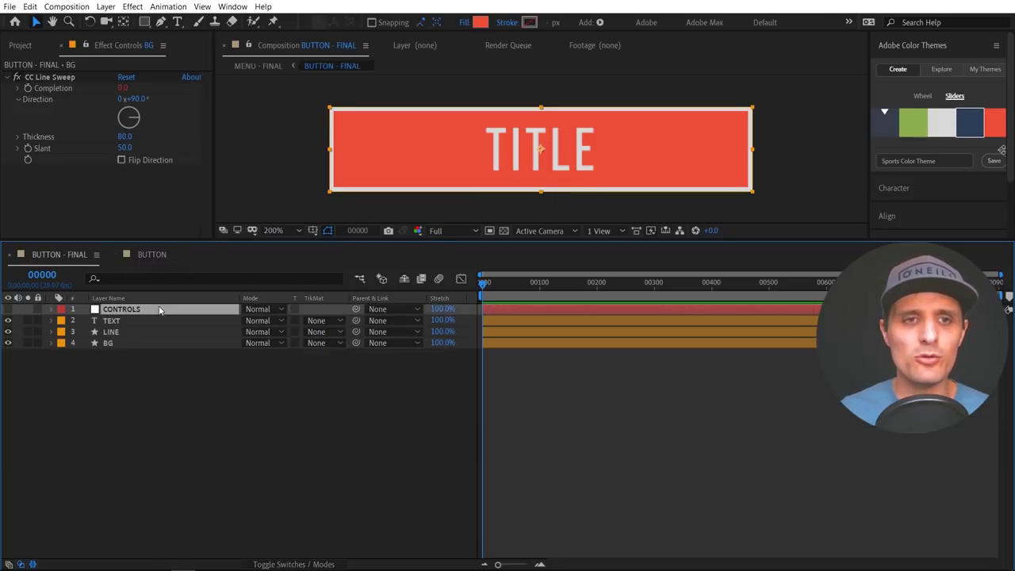
pyautogui.click(119, 89)
pyautogui.moveTo(119, 90); pyautogui.dragTo(9, 90)
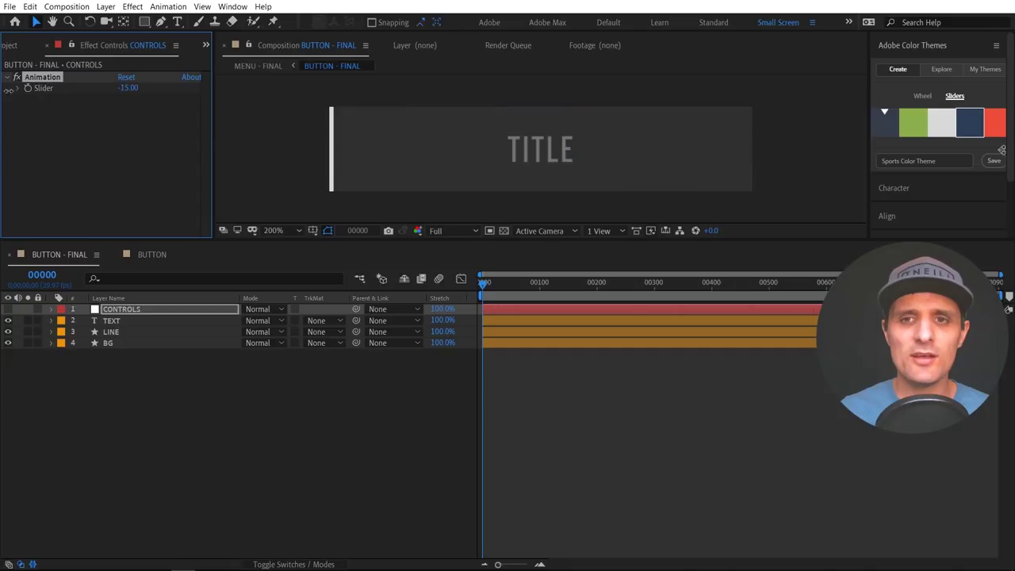
pyautogui.click(125, 87)
pyautogui.write('0')
pyautogui.press('Return')
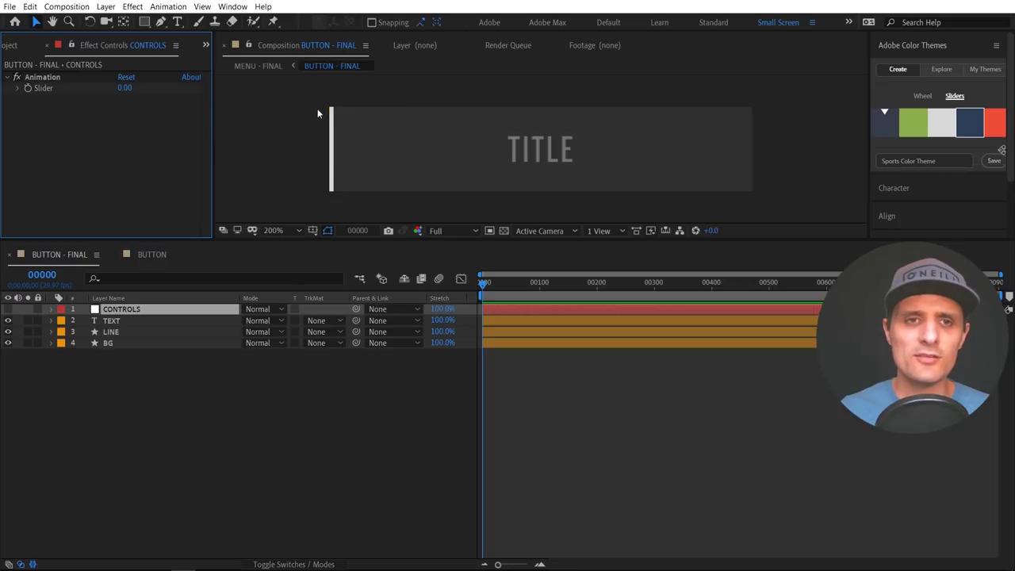
pyautogui.moveTo(134, 88); pyautogui.dragTo(174, 86)
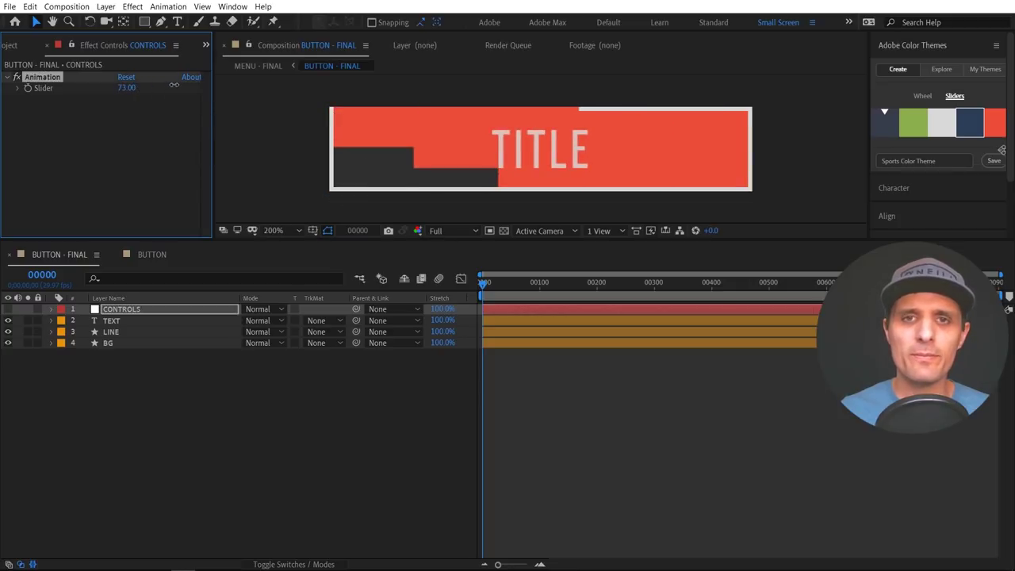
pyautogui.click(158, 255)
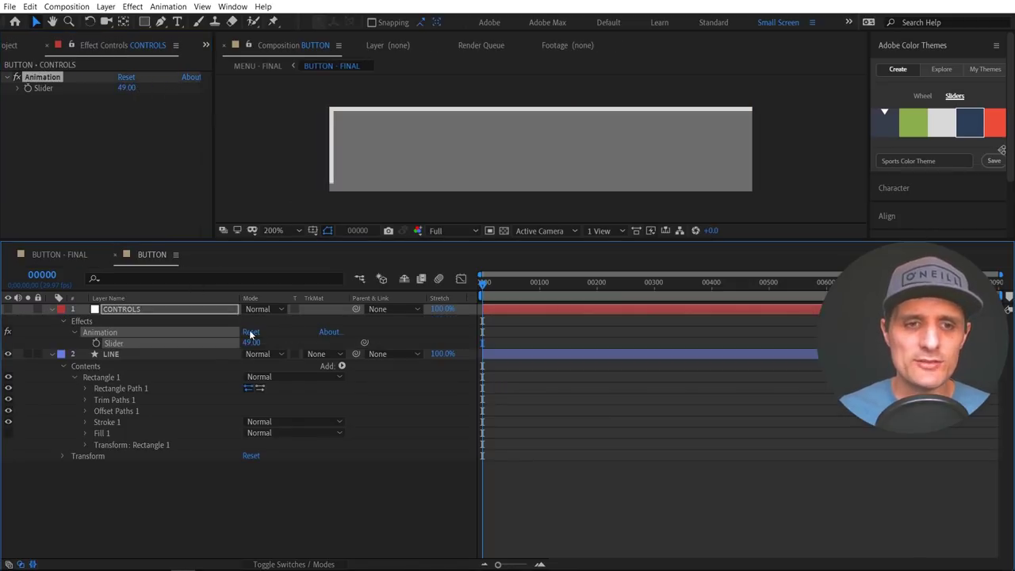
# - Show only the Start, End and Offset properties of Trim Paths 1 on the LINE layer
pyautogui.click(86, 400)
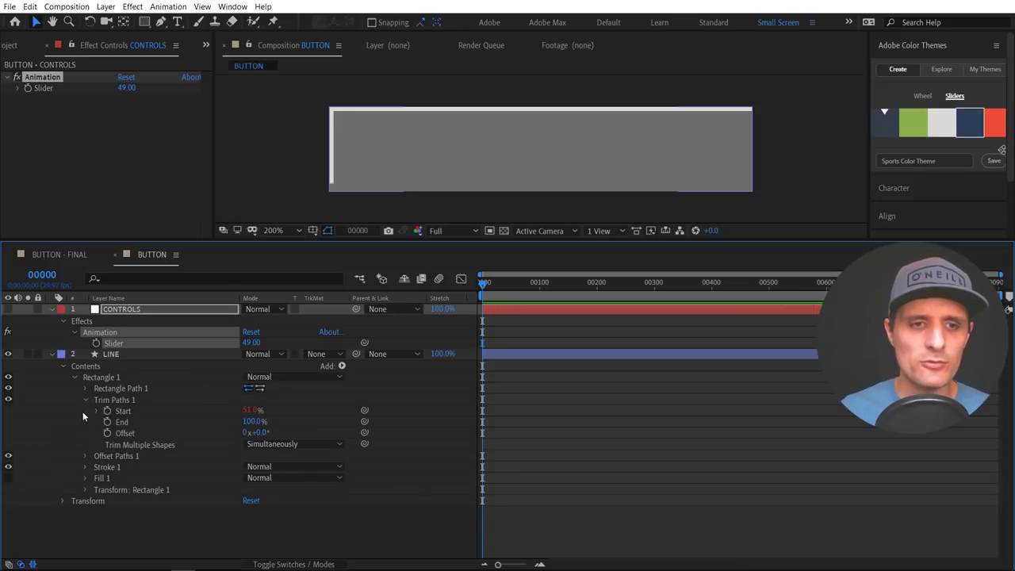
pyautogui.moveTo(83, 412); pyautogui.dragTo(139, 434)
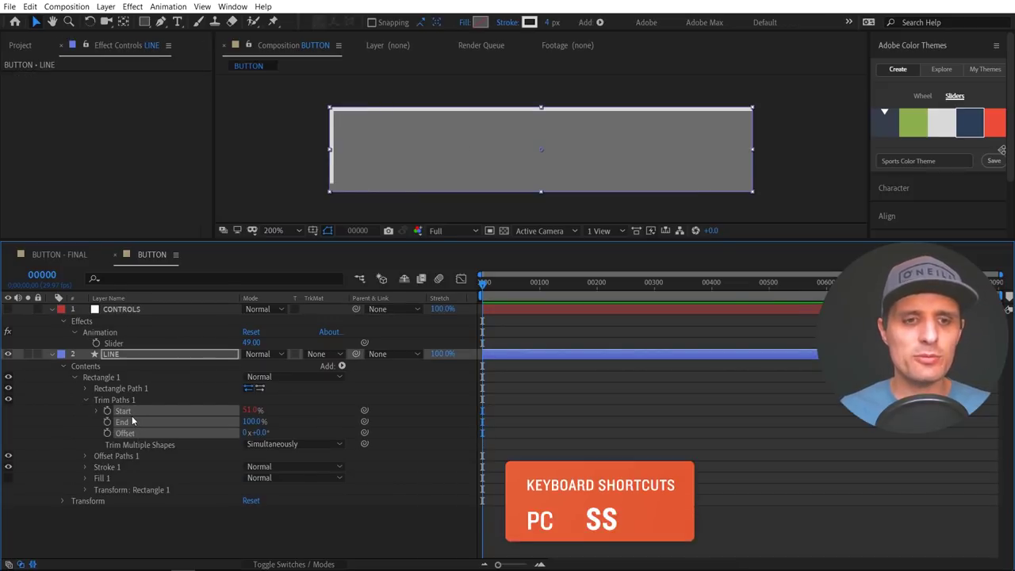
pyautogui.press('s')
pyautogui.press('s')
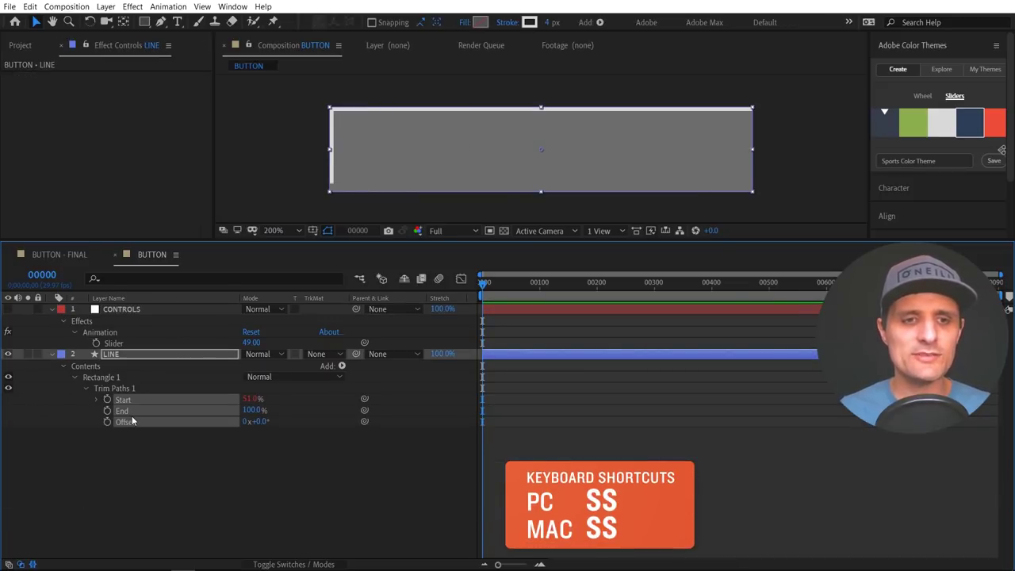
pyautogui.click(242, 443)
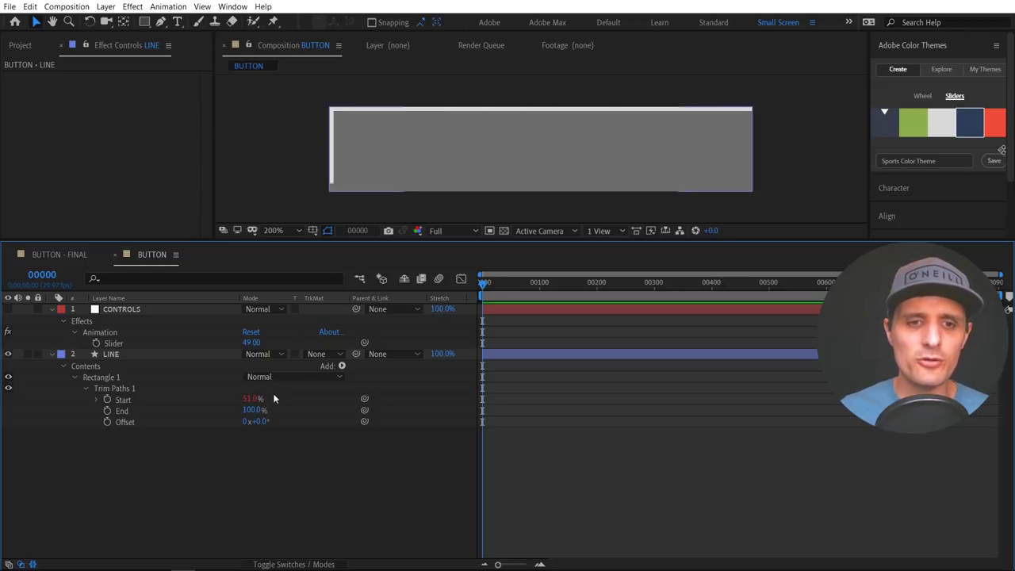
# - Set the LINE layer's Trim Paths Offset to -150° and the CONTROLS Animation slider to 0
pyautogui.moveTo(262, 425); pyautogui.dragTo(163, 424)
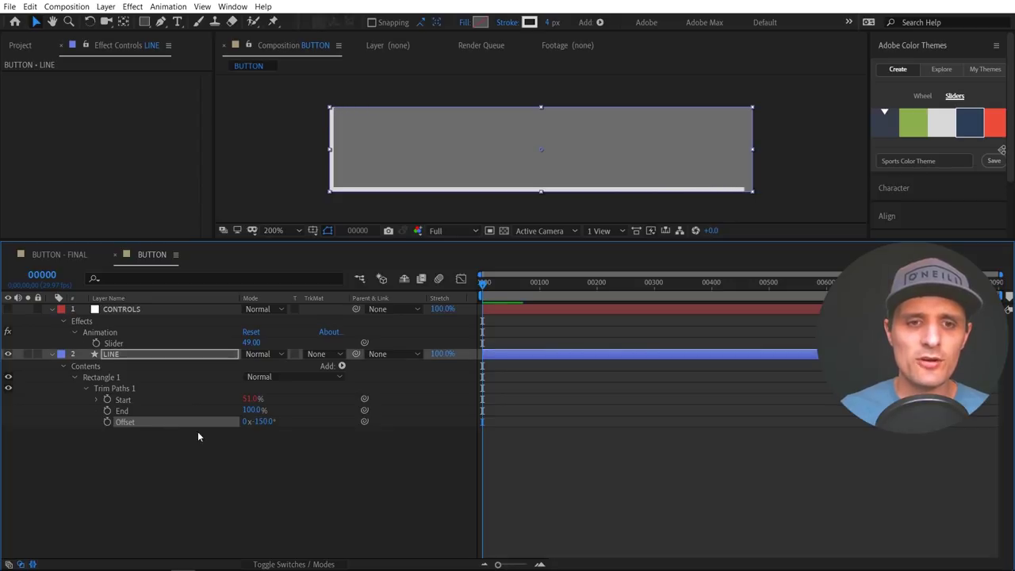
pyautogui.click(293, 448)
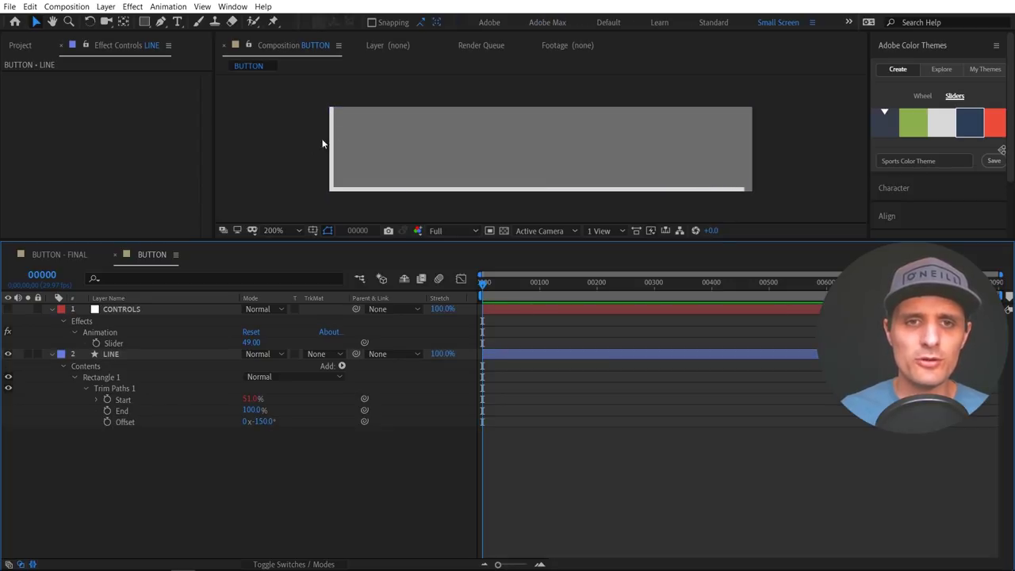
pyautogui.moveTo(252, 343)
pyautogui.mouseDown()
pyautogui.moveTo(210, 343)
pyautogui.moveTo(245, 346)
pyautogui.mouseUp()
pyautogui.click(244, 343)
pyautogui.write('0')
pyautogui.click(325, 432)
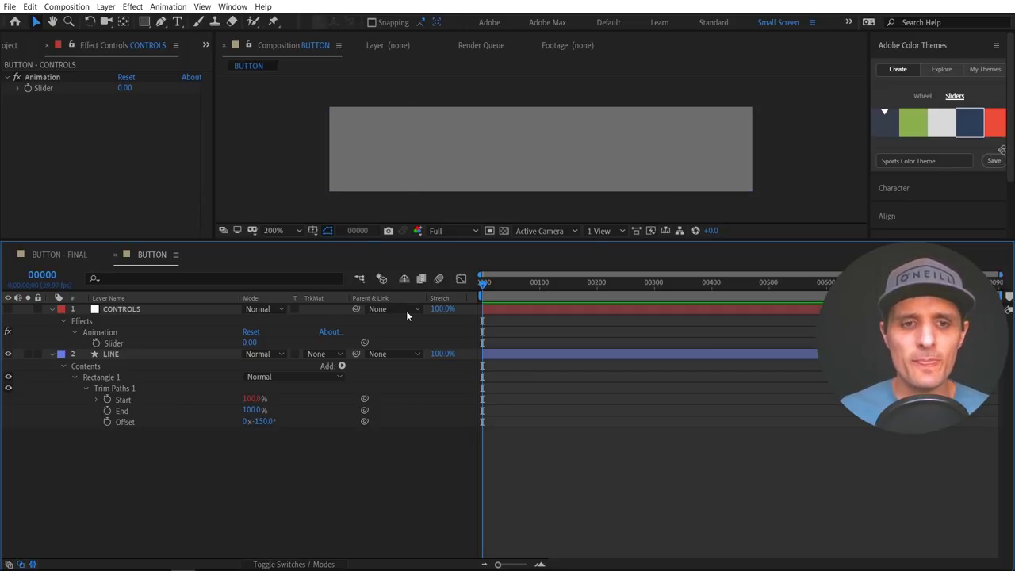
# - Reveal the Trim Paths Start expression and disable it so the Start value can be adjusted by hand
pyautogui.click(97, 399)
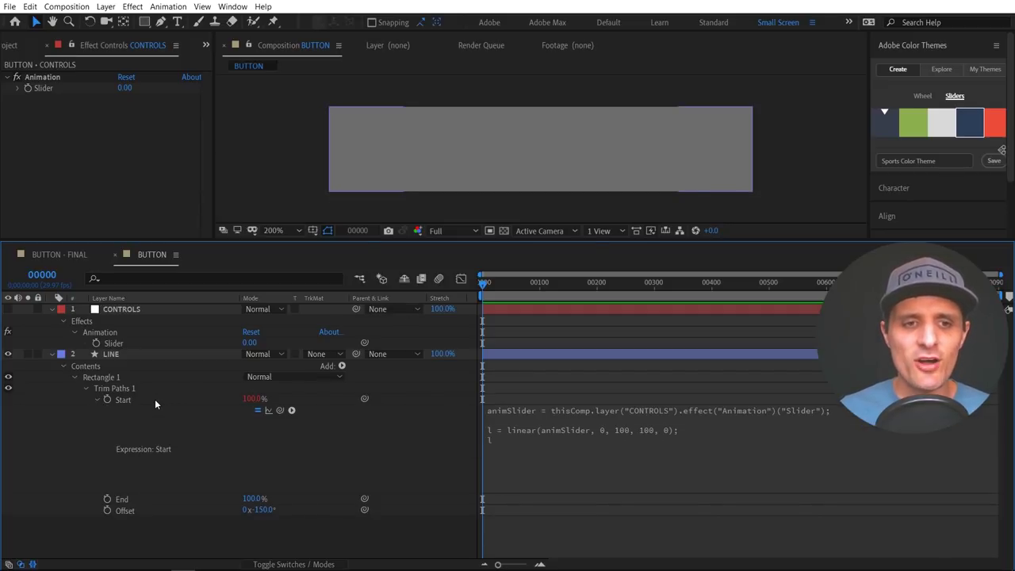
pyautogui.doubleClick(646, 430)
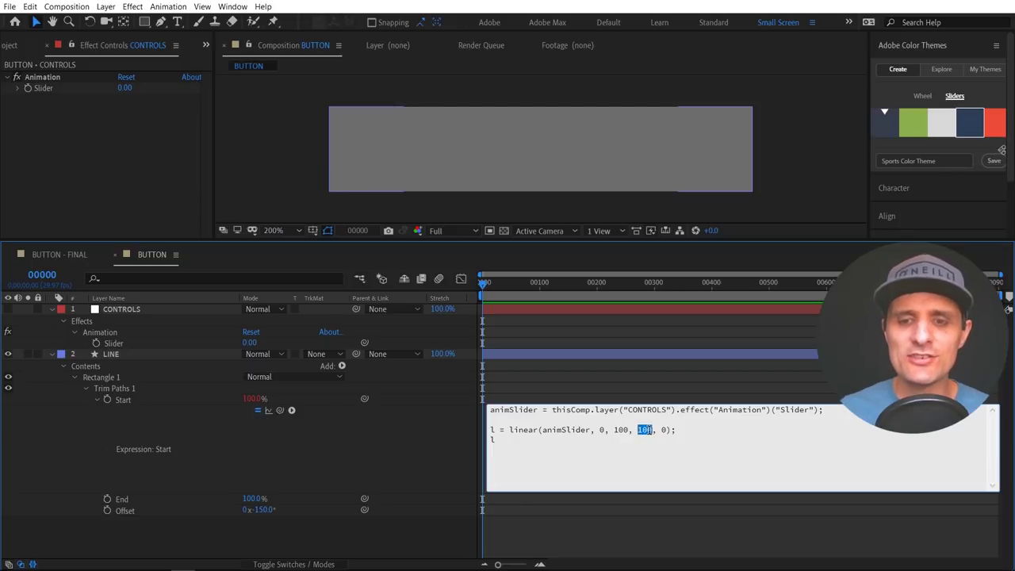
pyautogui.click(290, 425)
pyautogui.click(257, 410)
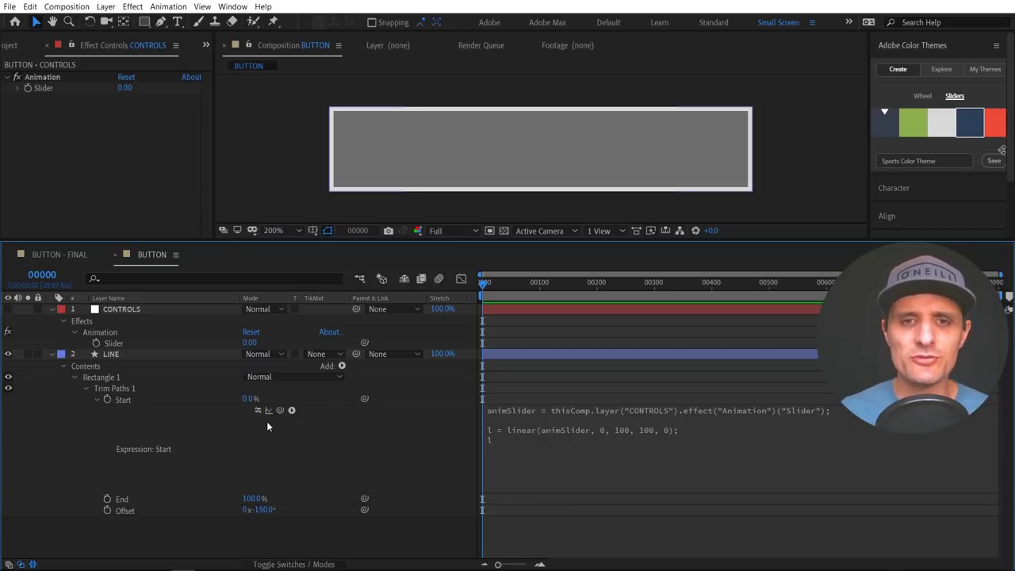
# - Fine-tune the Trim Paths Start value to 91.7% so the outline covers only the button's left edge down to the corner
pyautogui.moveTo(250, 399); pyautogui.dragTo(312, 398)
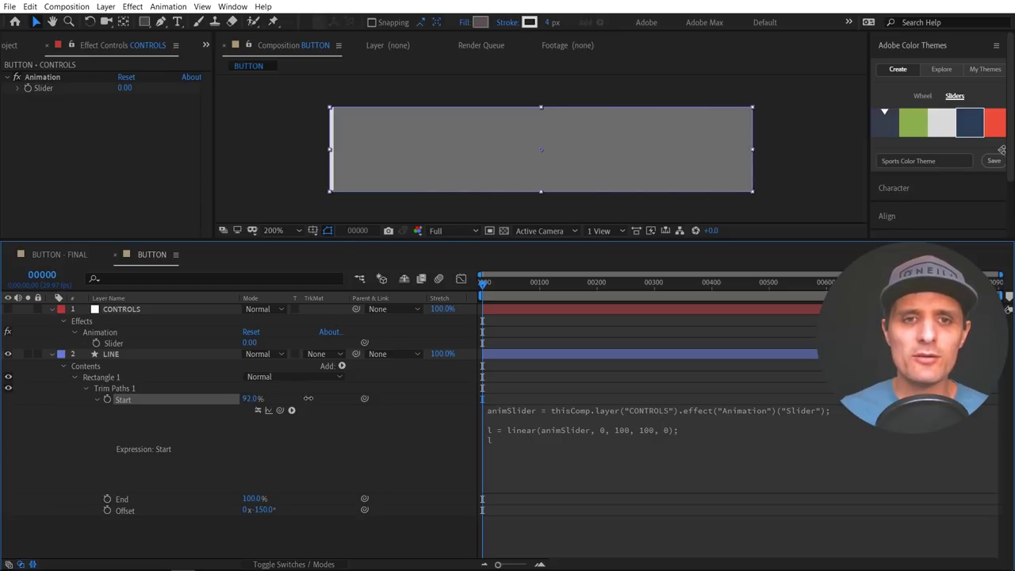
pyautogui.press('.')
pyautogui.moveTo(475, 117); pyautogui.dragTo(511, 123)
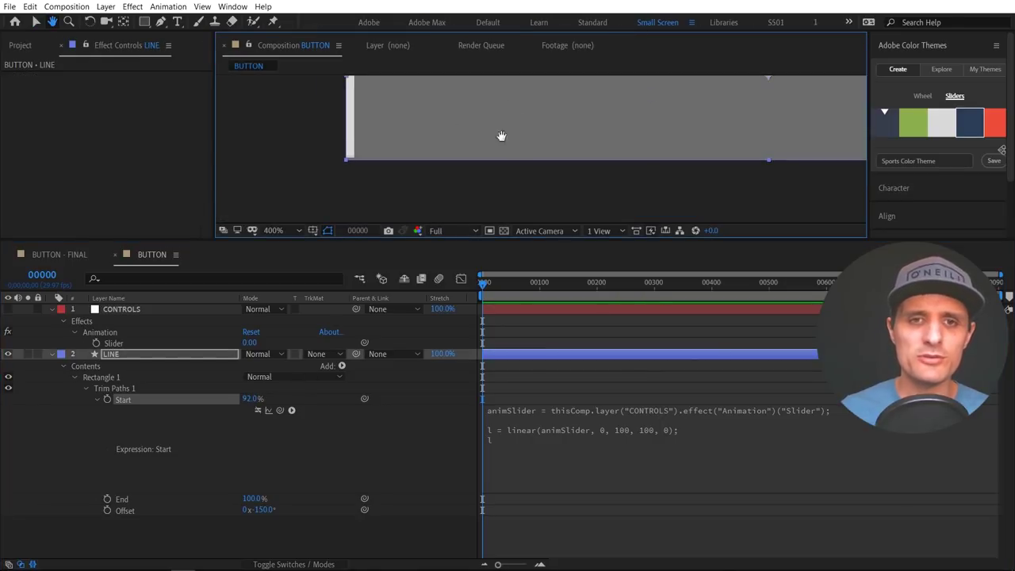
pyautogui.click(252, 399)
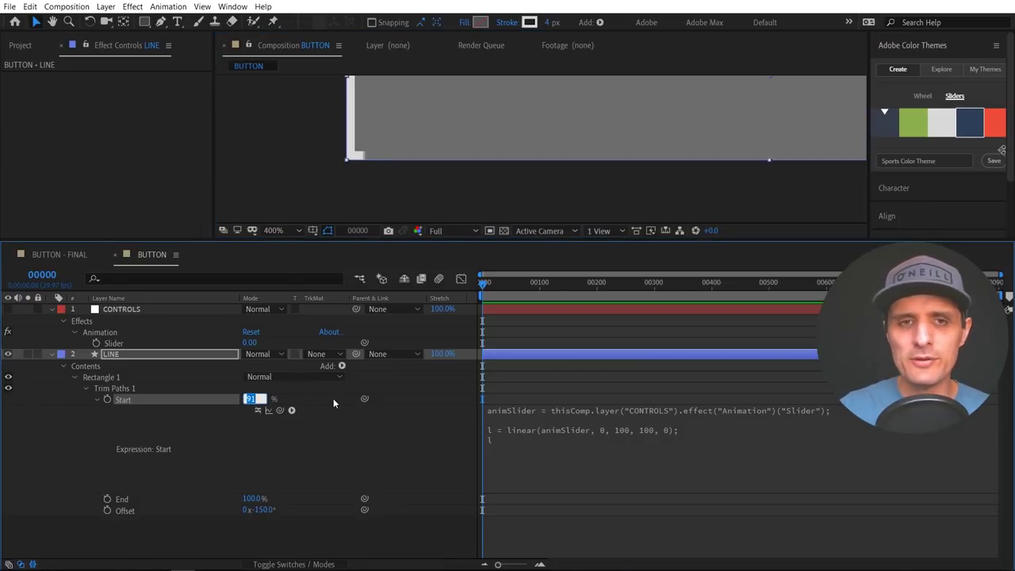
pyautogui.press('Up')
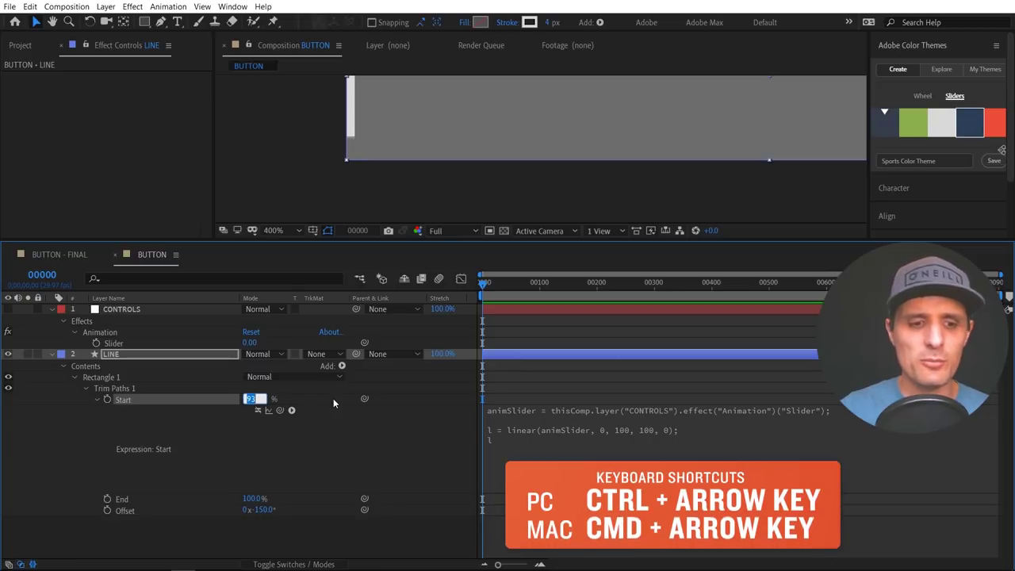
pyautogui.hotkey('ctrl', 'Down')
pyautogui.hotkey('ctrl', 'Down')
pyautogui.hotkey('ctrl', 'Down')
pyautogui.hotkey('ctrl', 'Down')
pyautogui.hotkey('ctrl', 'Down')
pyautogui.hotkey('ctrl', 'Down')
pyautogui.hotkey('ctrl', 'Down')
pyautogui.hotkey('ctrl', 'Down')
pyautogui.hotkey('ctrl', 'Down')
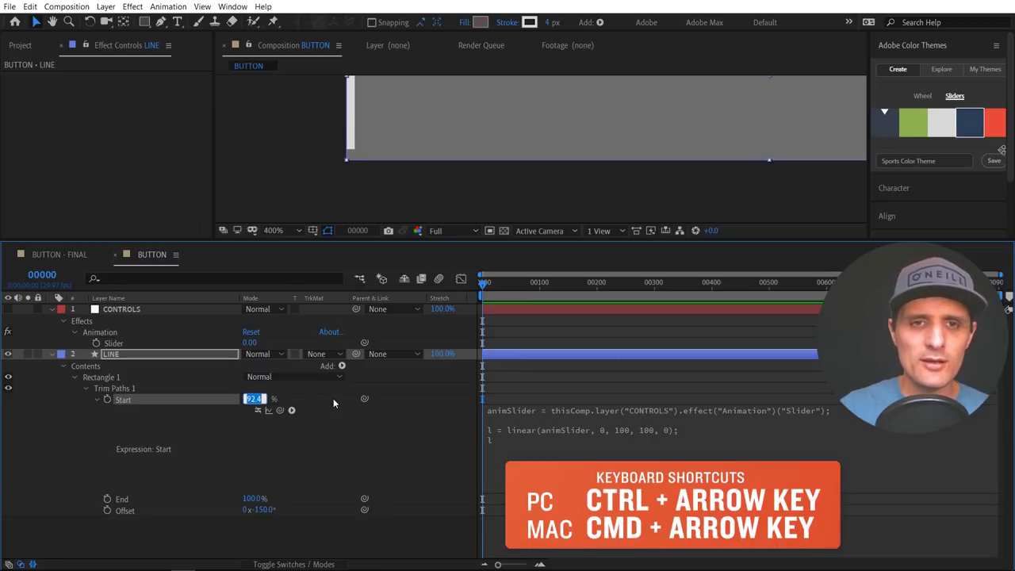
pyautogui.hotkey('ctrl', 'Down')
pyautogui.hotkey('ctrl', 'Down')
pyautogui.hotkey('ctrl', 'Down')
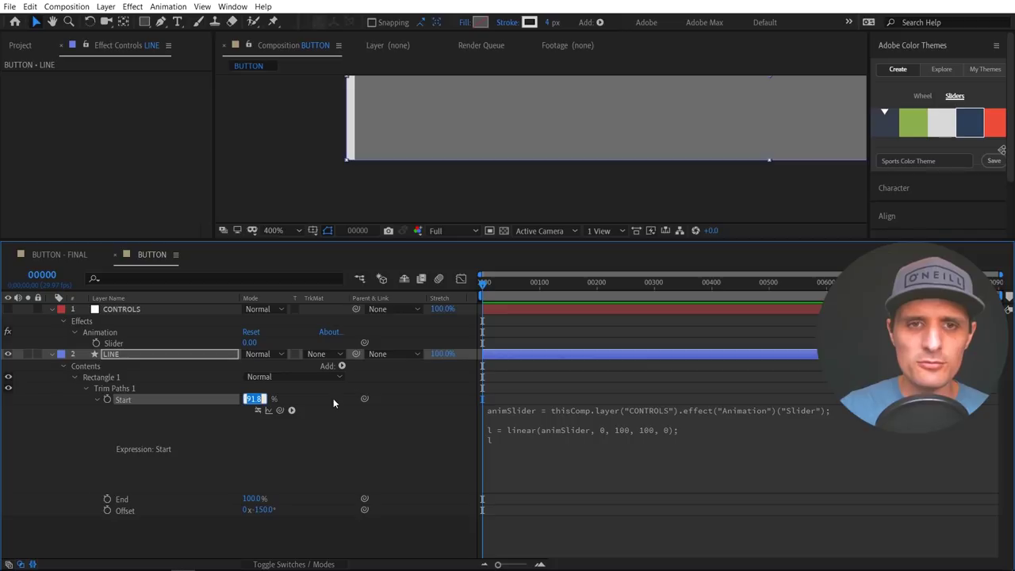
pyautogui.hotkey('ctrl', 'Down')
pyautogui.hotkey('ctrl', 'Down')
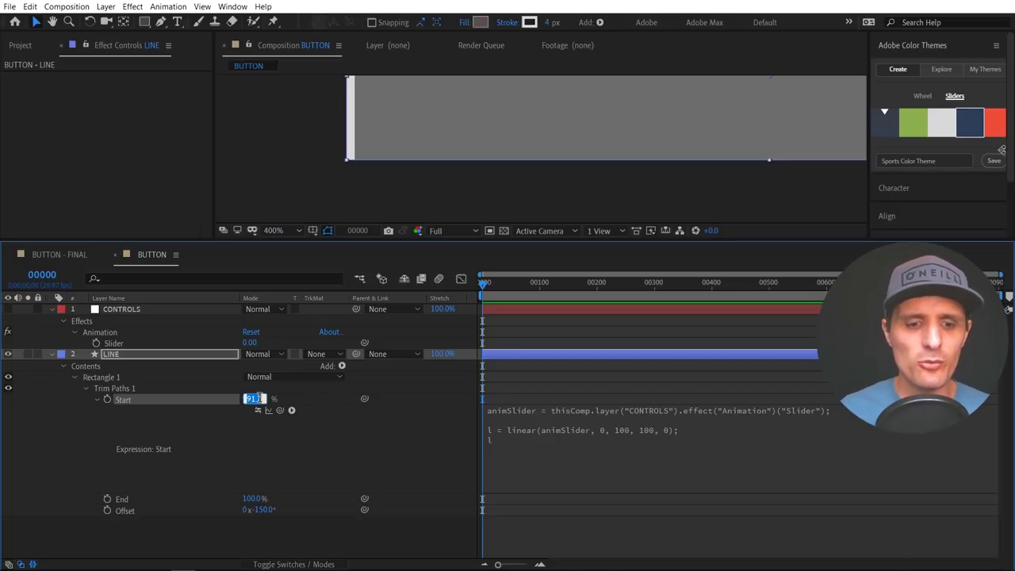
pyautogui.click(401, 421)
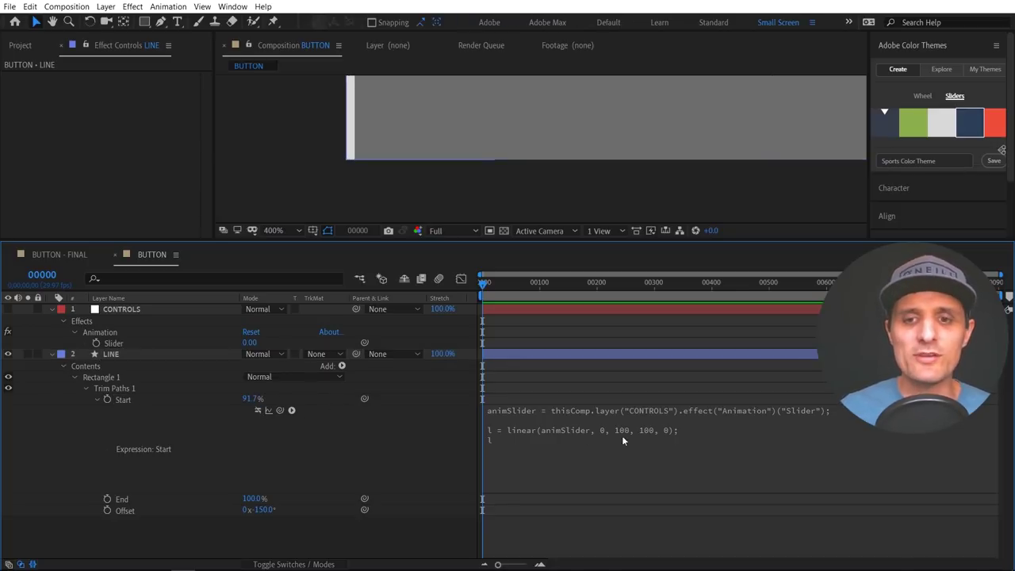
# - Change the linear function's first output value to 91.7 in the Start expression and keep the expression enabled
pyautogui.click(655, 435)
pyautogui.doubleClick(645, 430)
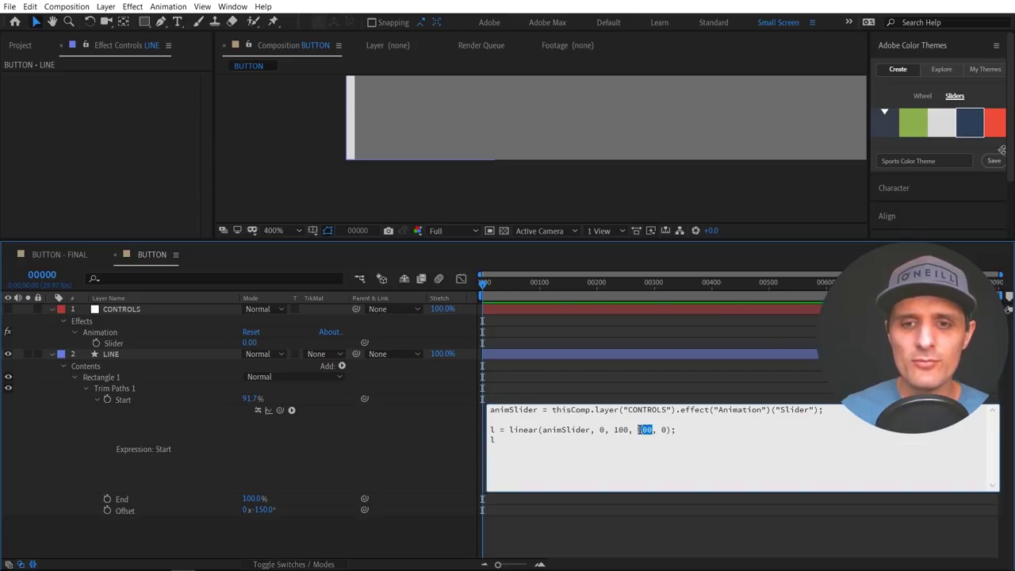
pyautogui.write('91.7')
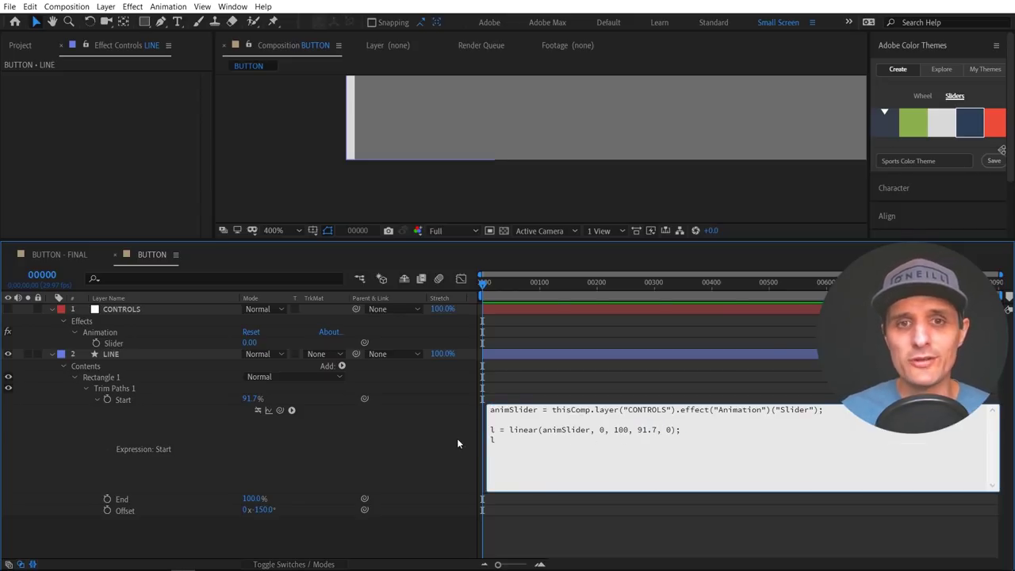
pyautogui.click(429, 453)
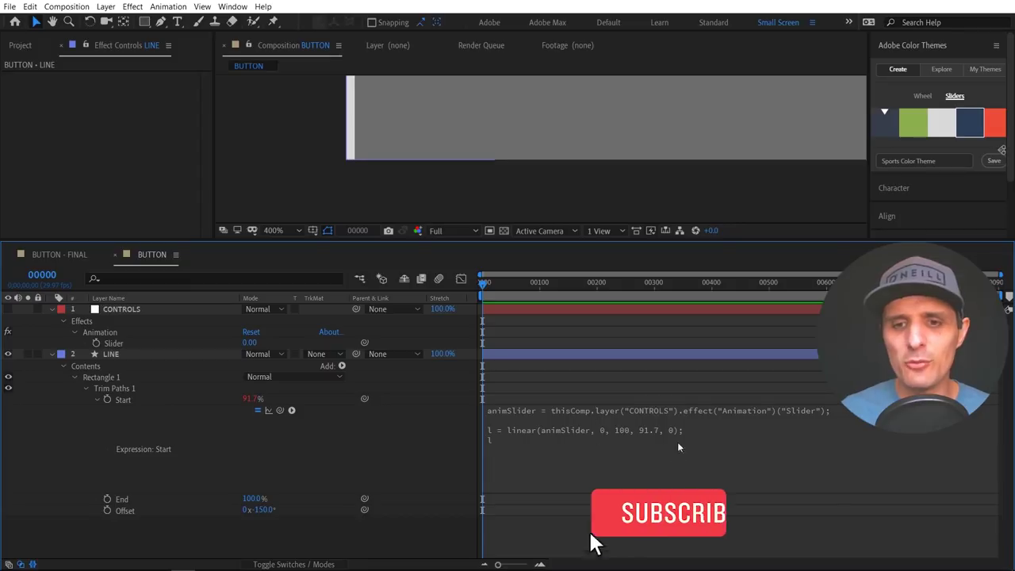
pyautogui.click(258, 411)
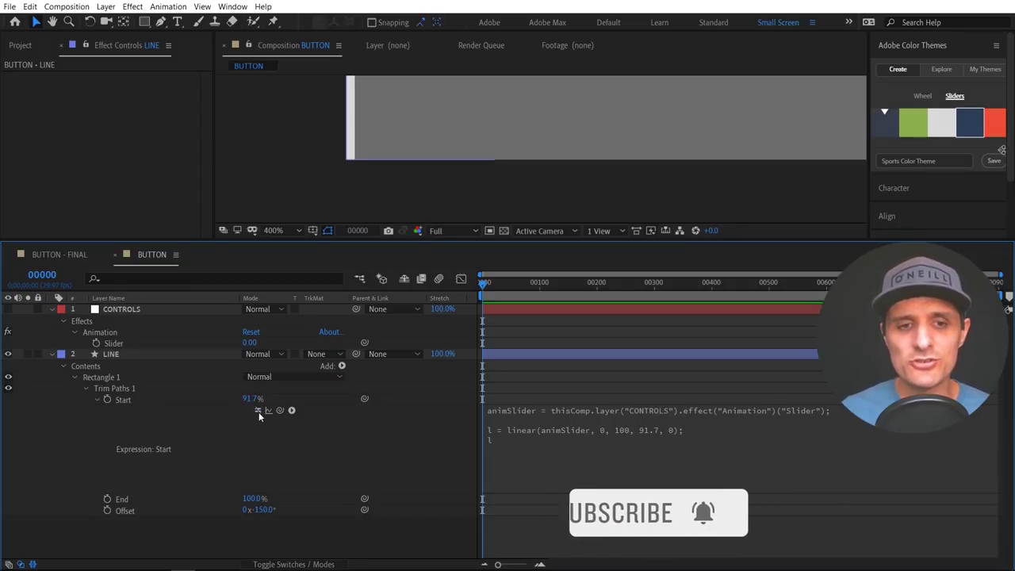
pyautogui.click(258, 410)
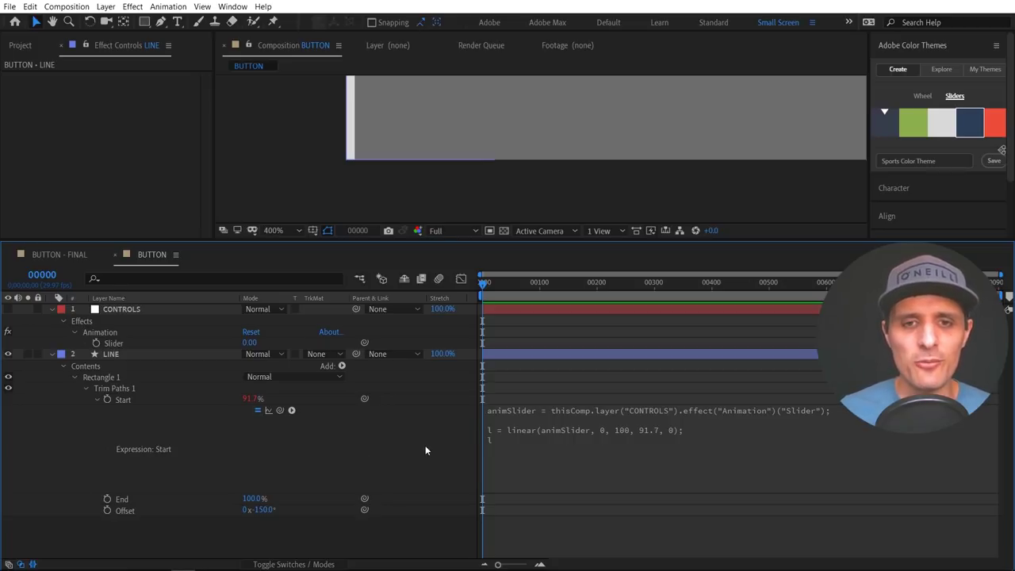
# - Test the outline with the CONTROLS Animation slider at -35 and 0, and leave the slider at 100
pyautogui.click(375, 208)
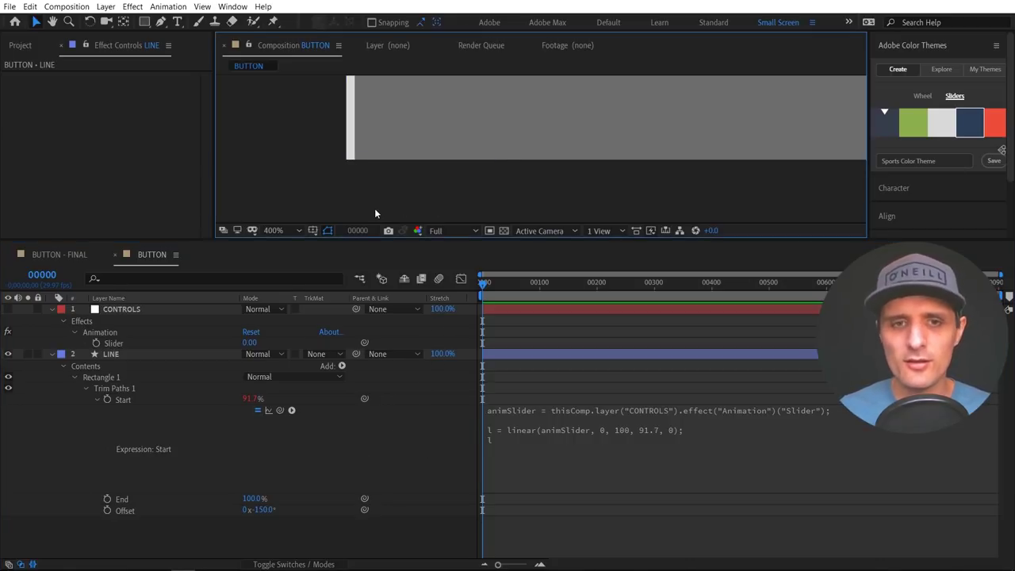
pyautogui.hotkey('alt', '/')
pyautogui.press('.')
pyautogui.press('.')
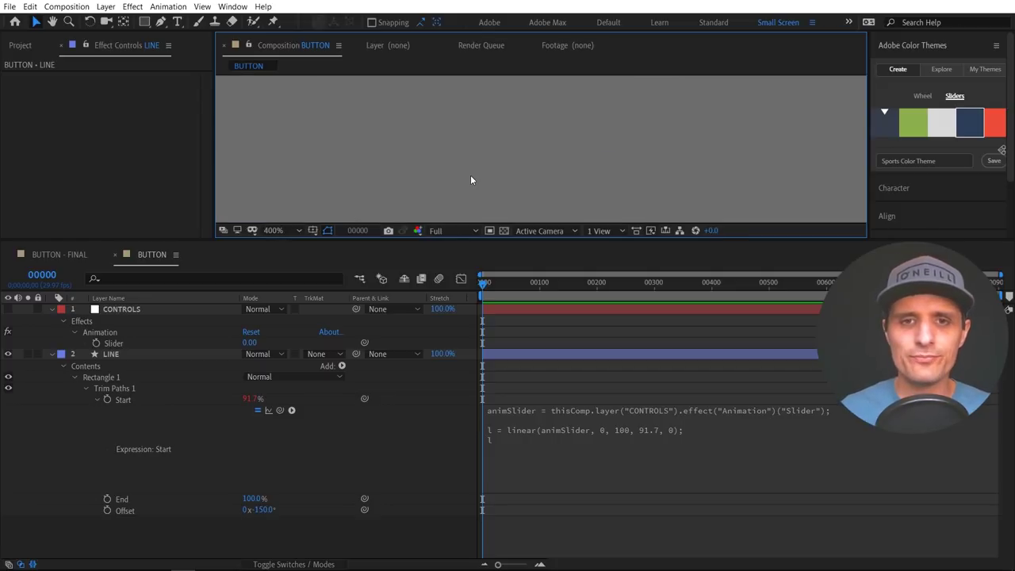
pyautogui.press(',')
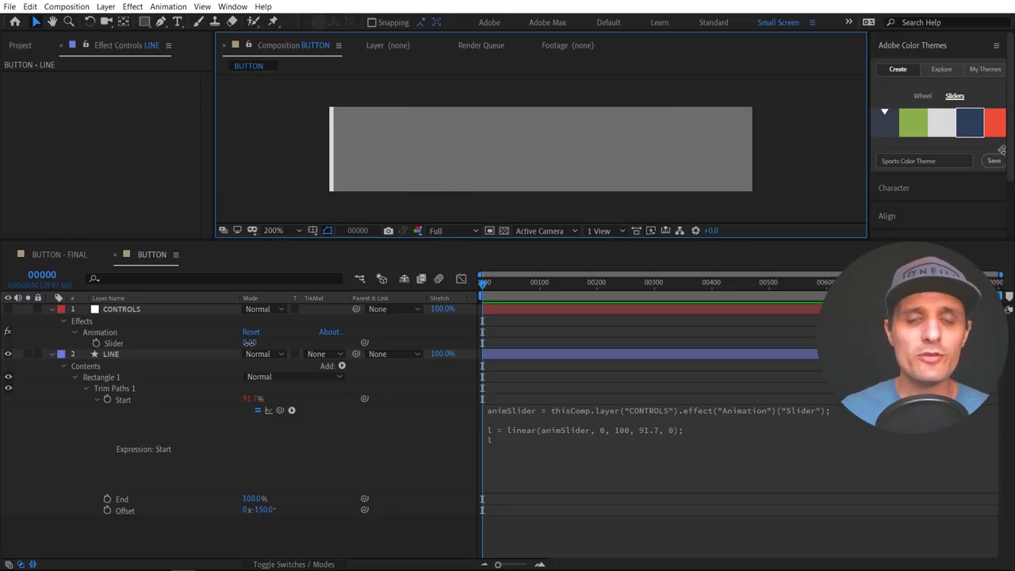
pyautogui.moveTo(249, 343)
pyautogui.mouseDown()
pyautogui.moveTo(297, 349)
pyautogui.moveTo(263, 358)
pyautogui.moveTo(246, 344)
pyautogui.mouseUp()
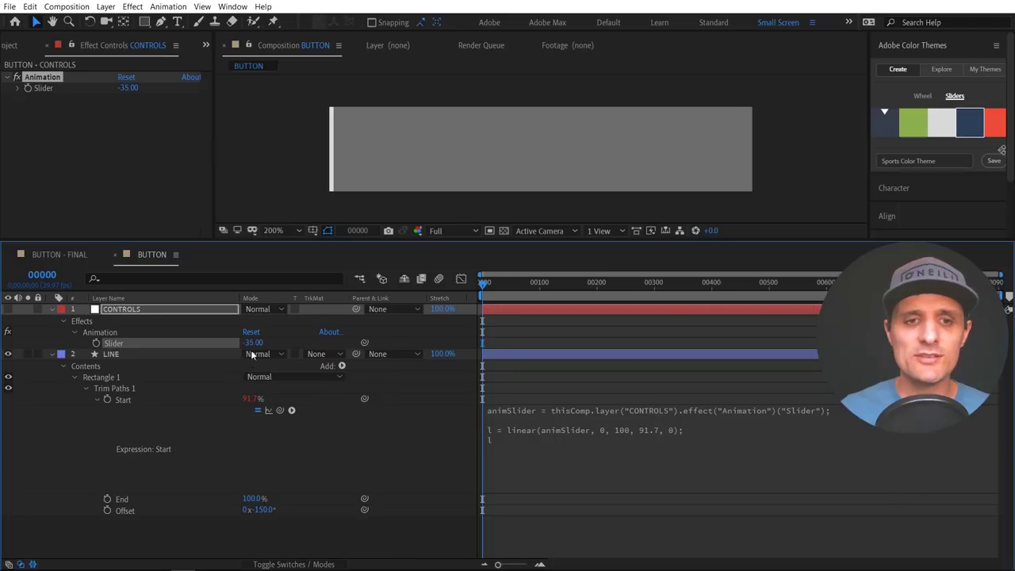
pyautogui.click(251, 343)
pyautogui.click(287, 341)
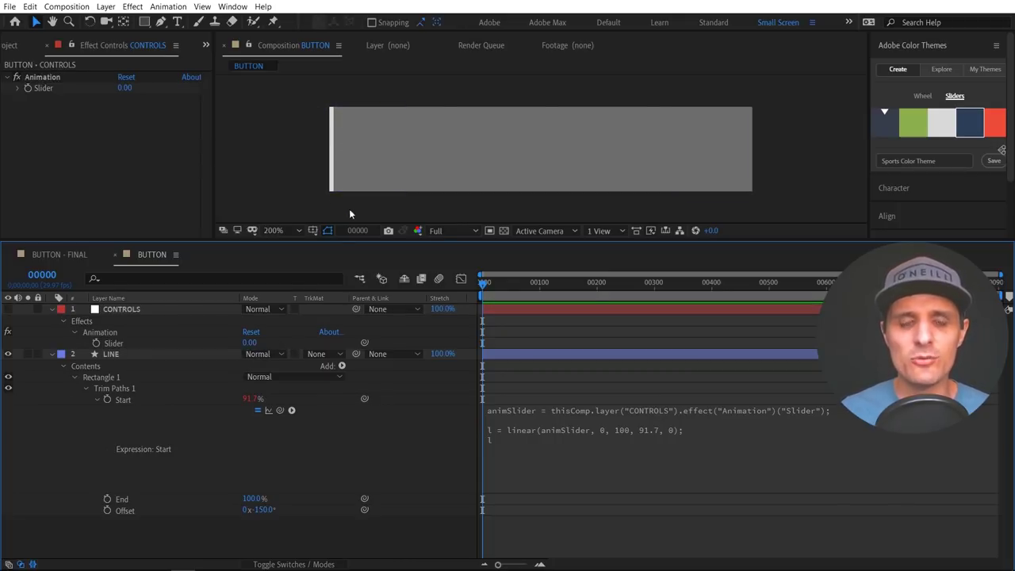
pyautogui.moveTo(249, 343)
pyautogui.mouseDown()
pyautogui.moveTo(325, 340)
pyautogui.moveTo(259, 346)
pyautogui.mouseUp()
pyautogui.click(407, 428)
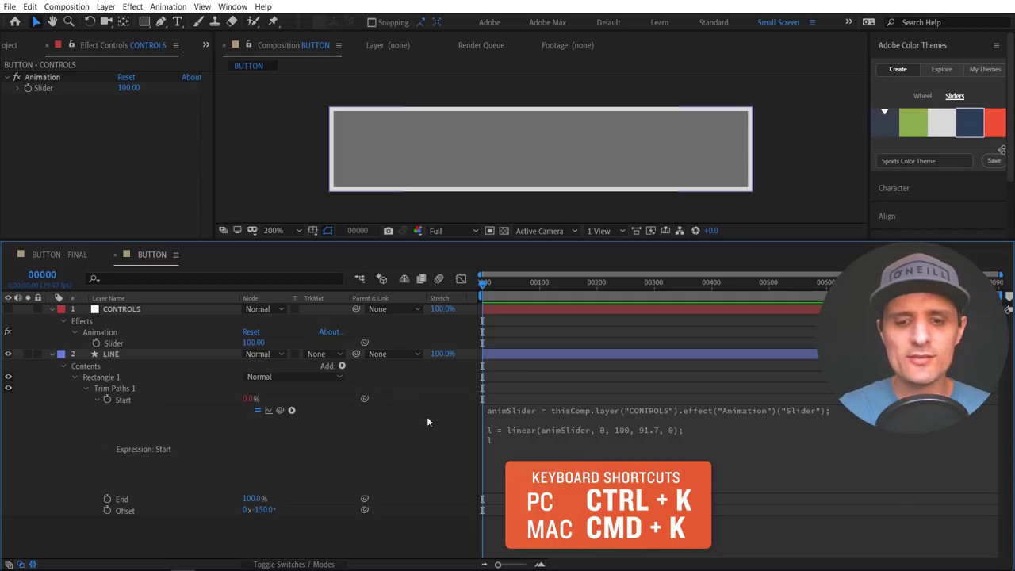
# - Set the BUTTON composition's width to 500 px and select the LINE layer
pyautogui.click(77, 8)
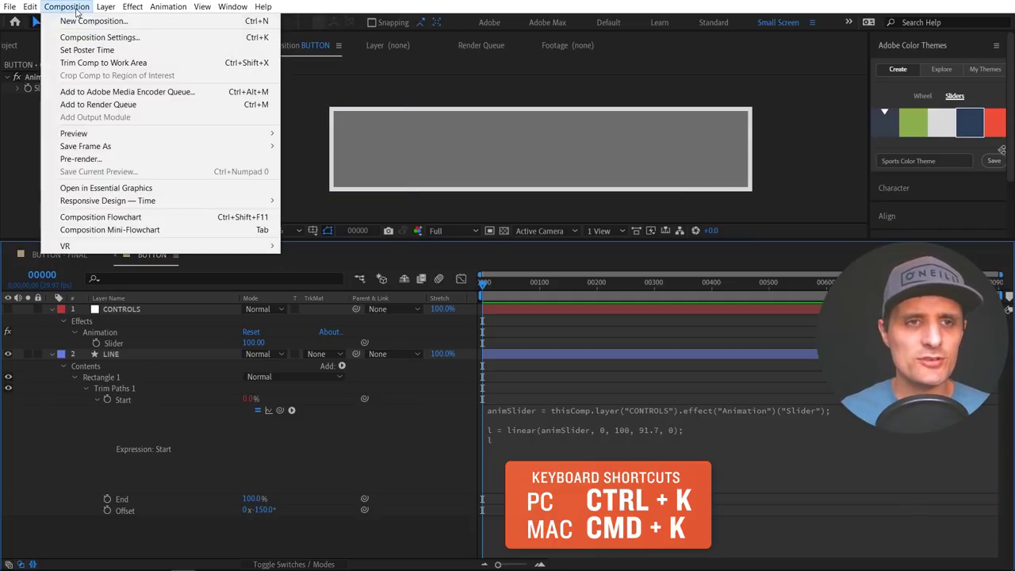
pyautogui.click(123, 38)
pyautogui.click(349, 191)
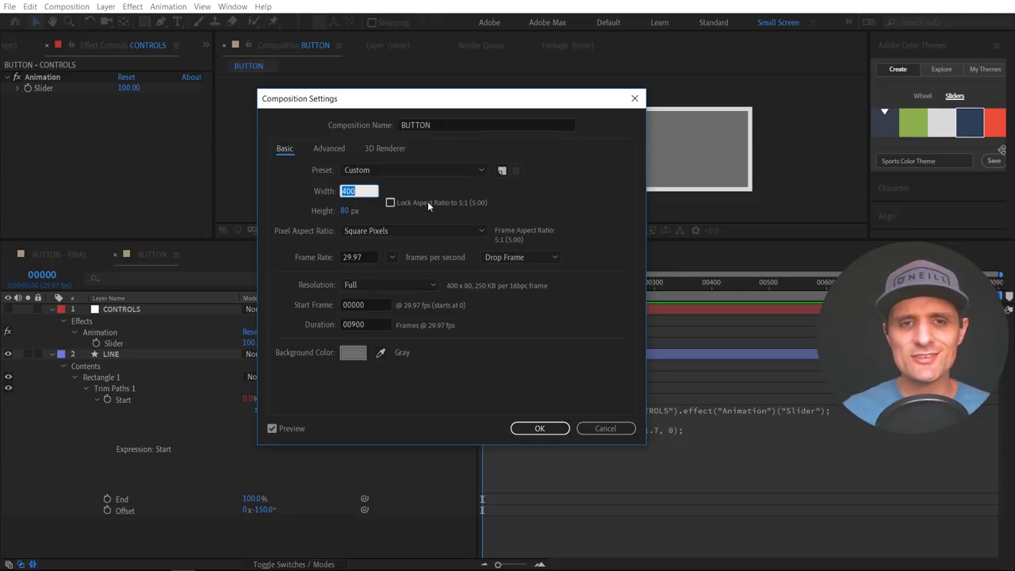
pyautogui.write('50')
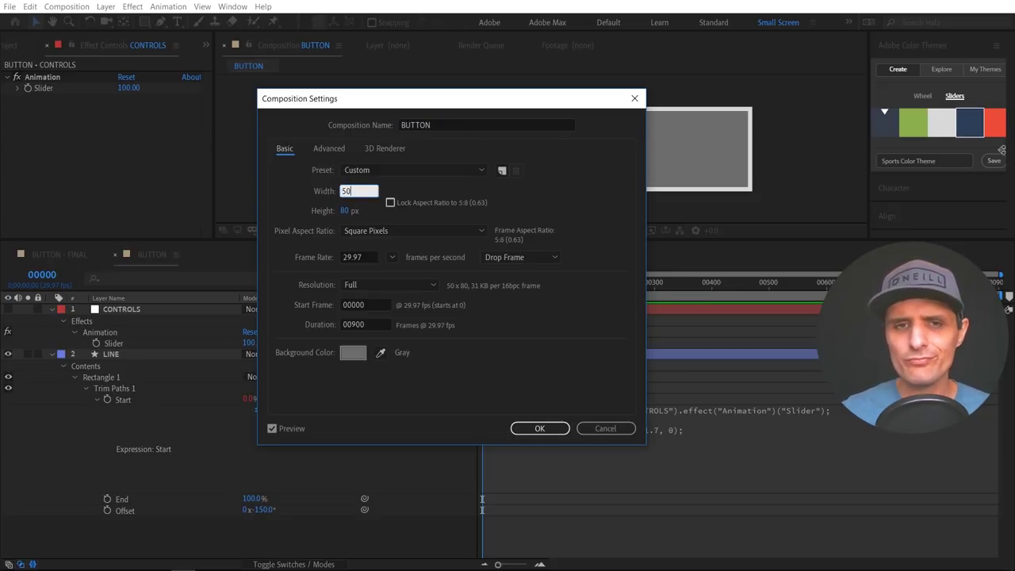
pyautogui.write('0')
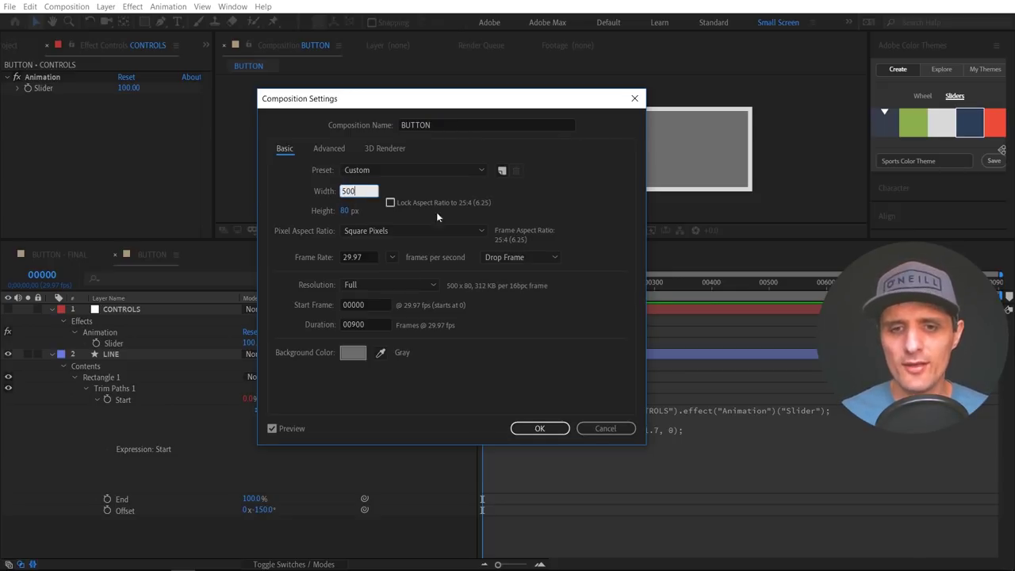
pyautogui.click(540, 429)
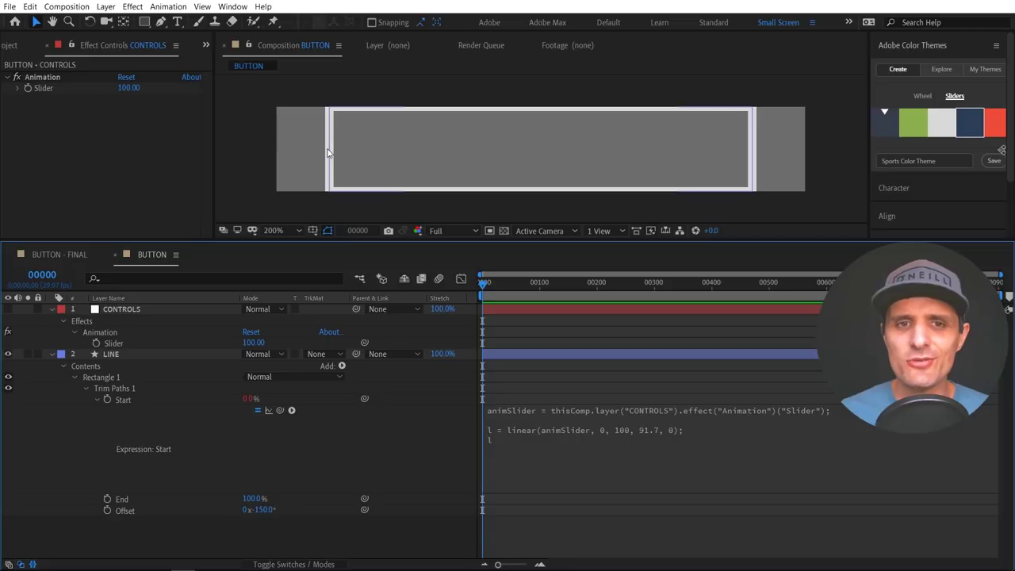
pyautogui.click(178, 355)
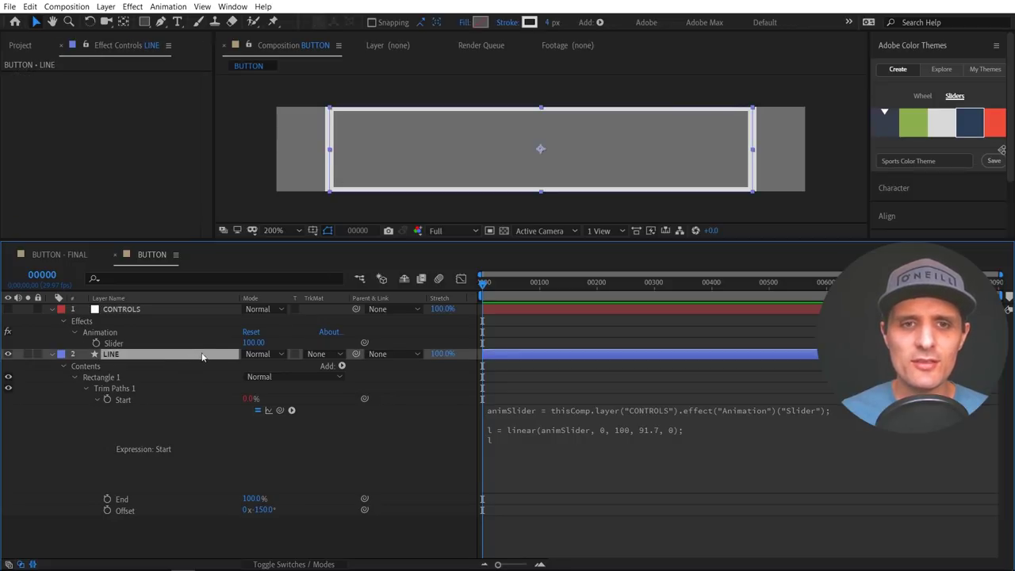
# - Filter the LINE layer's properties by "size" and set the rectangle path's Size width to 500
pyautogui.click(52, 355)
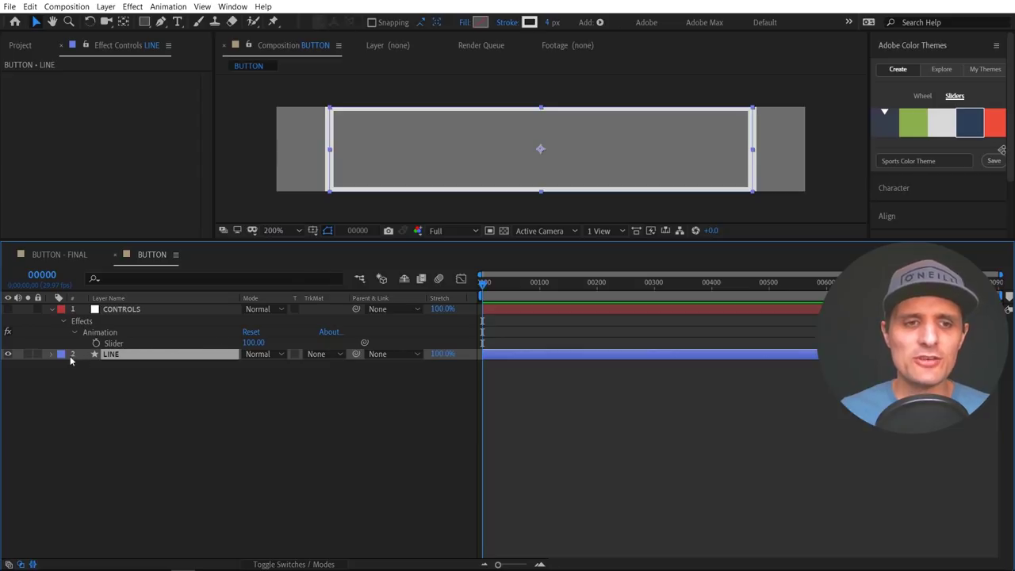
pyautogui.click(146, 279)
pyautogui.write('size')
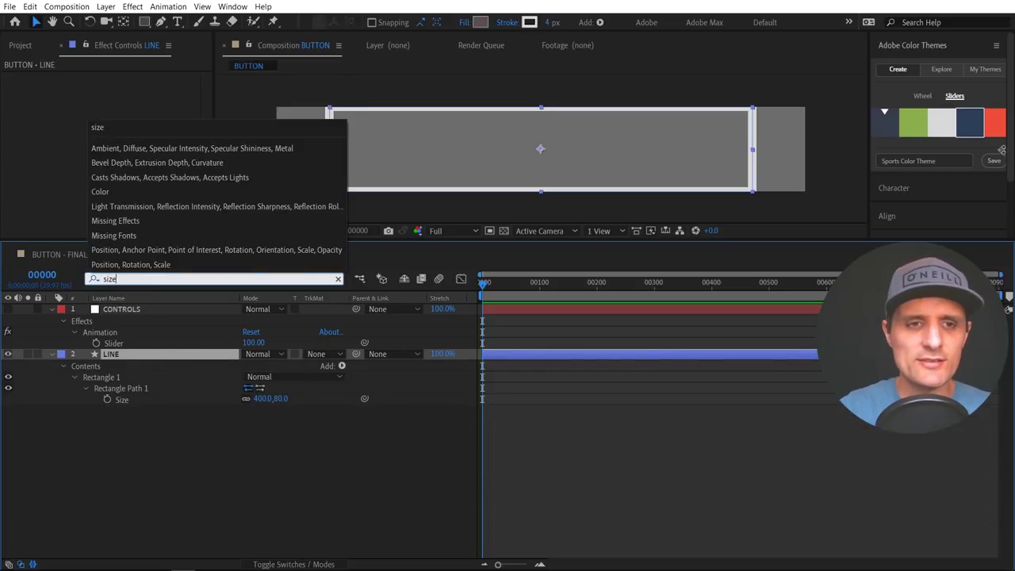
pyautogui.click(261, 398)
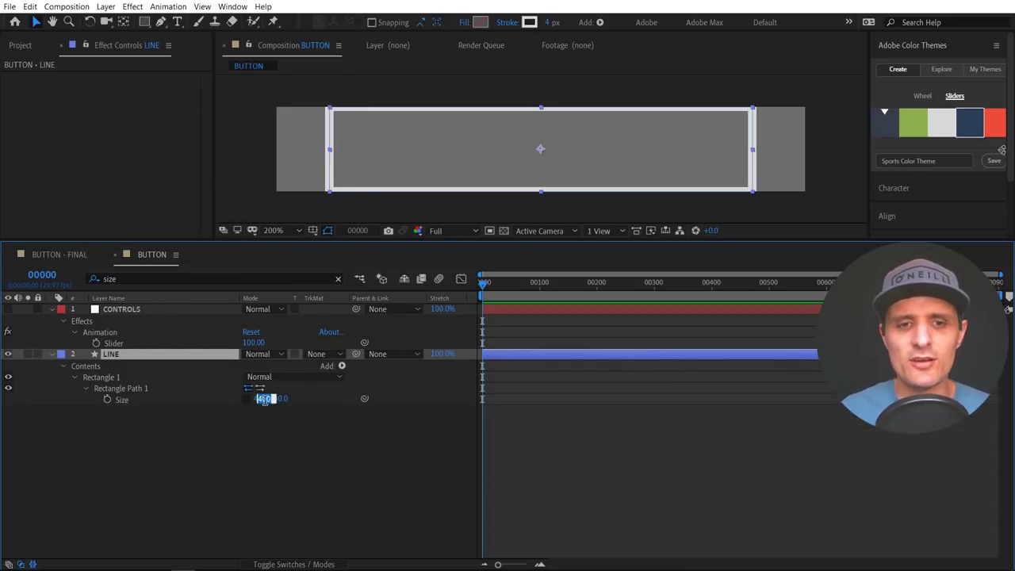
pyautogui.write('500')
pyautogui.press('Return')
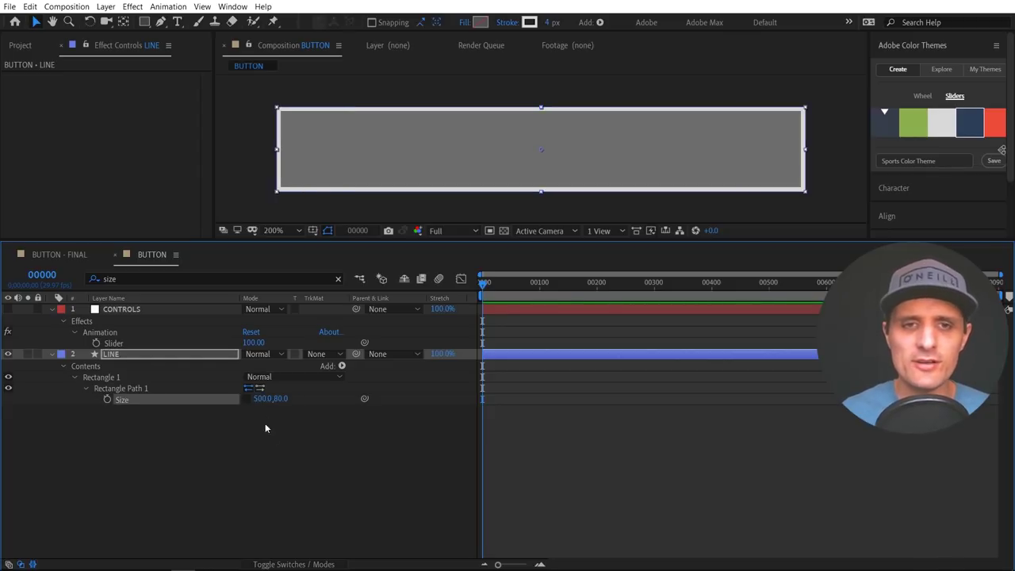
pyautogui.click(393, 472)
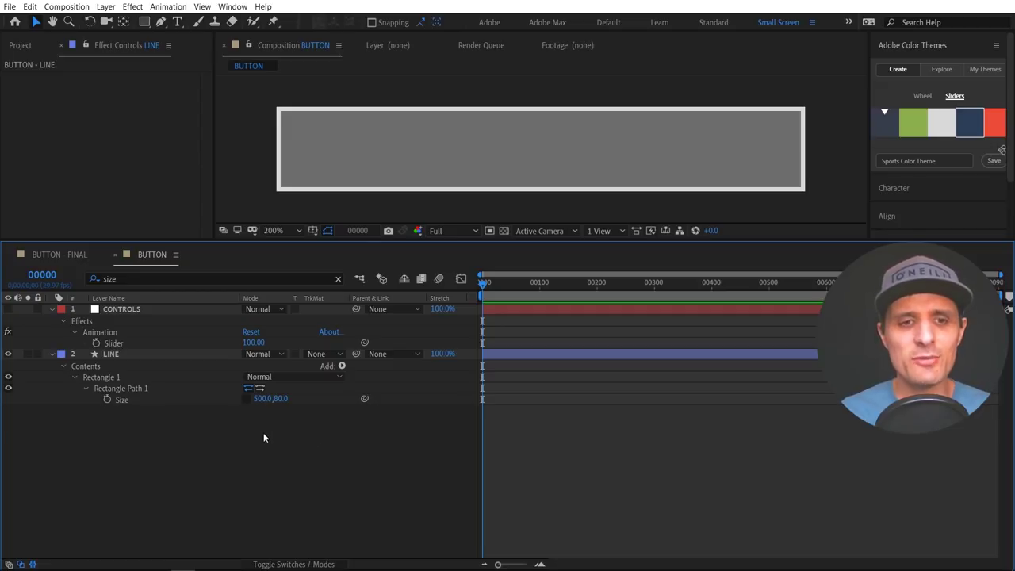
# - Add the expression [width, height] to the LINE rectangle path's Size so it follows the composition dimensions
pyautogui.keyDown('alt'); pyautogui.click(107, 399); pyautogui.keyUp('alt')
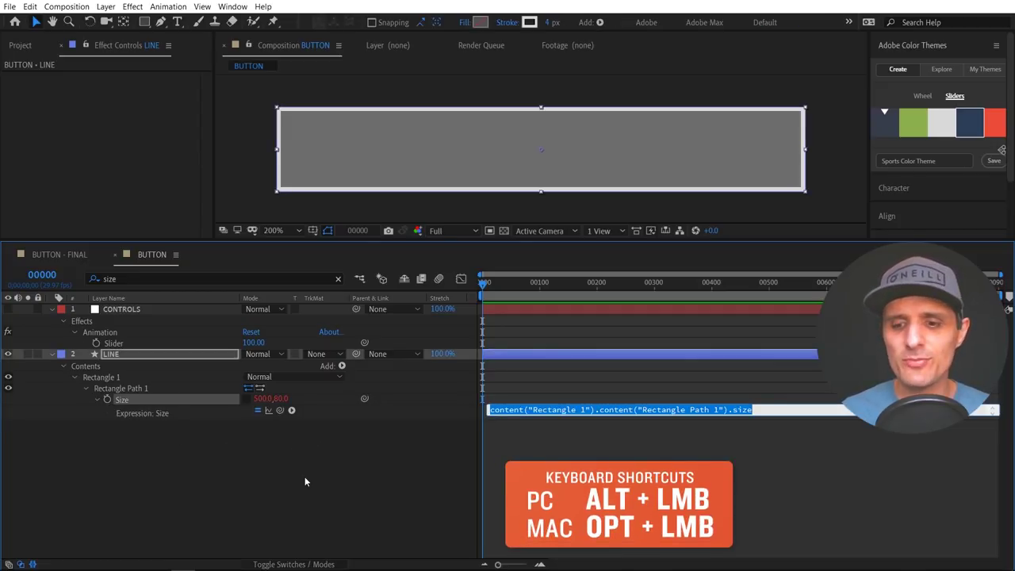
pyautogui.write('[]')
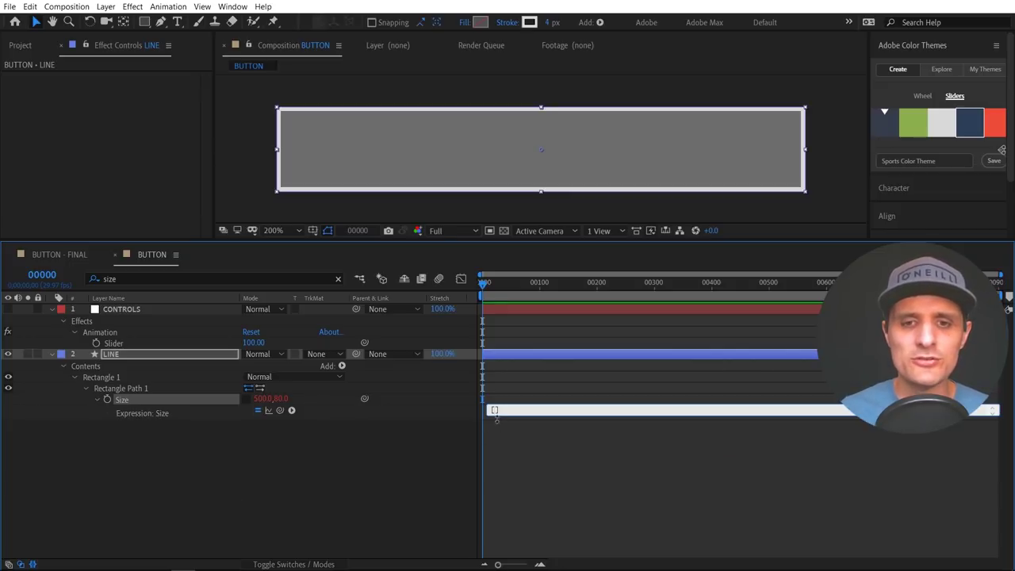
pyautogui.write('width')
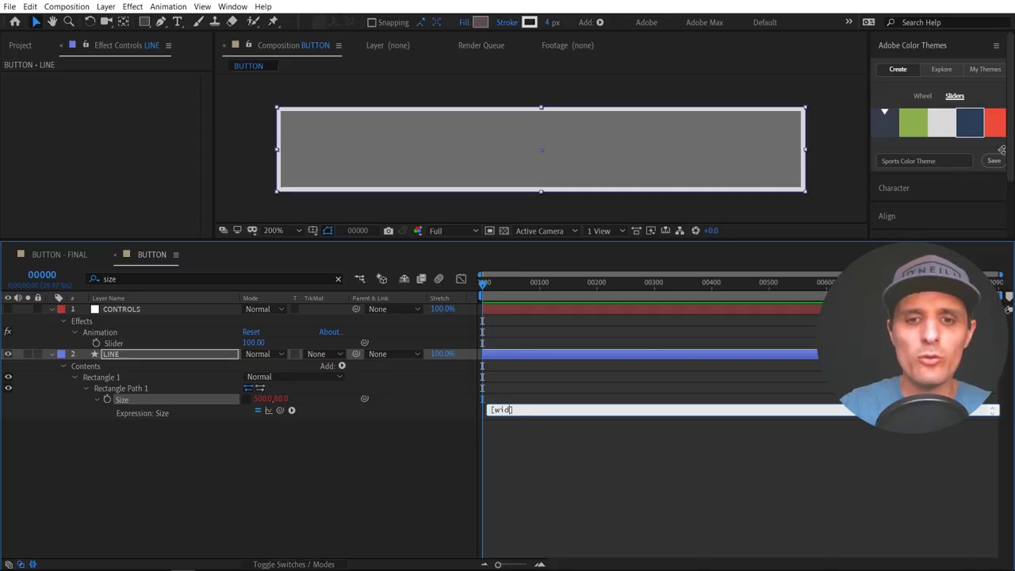
pyautogui.write(',')
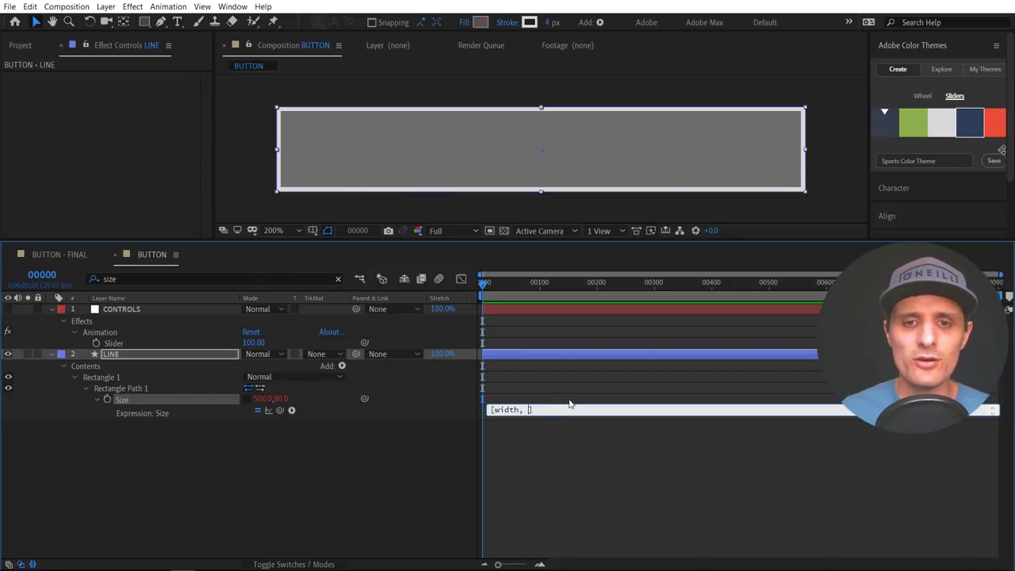
pyautogui.write('height')
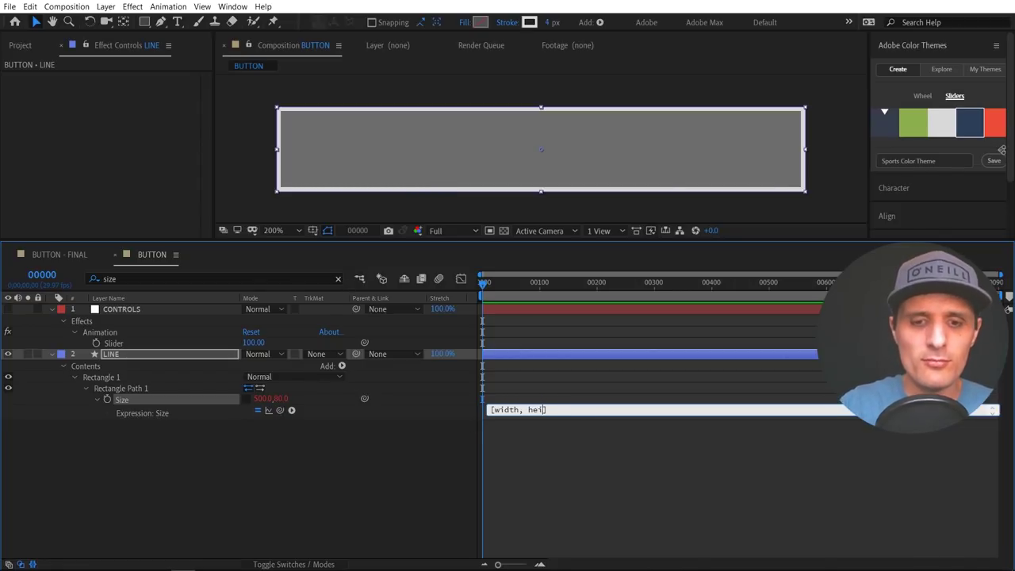
pyautogui.click(415, 459)
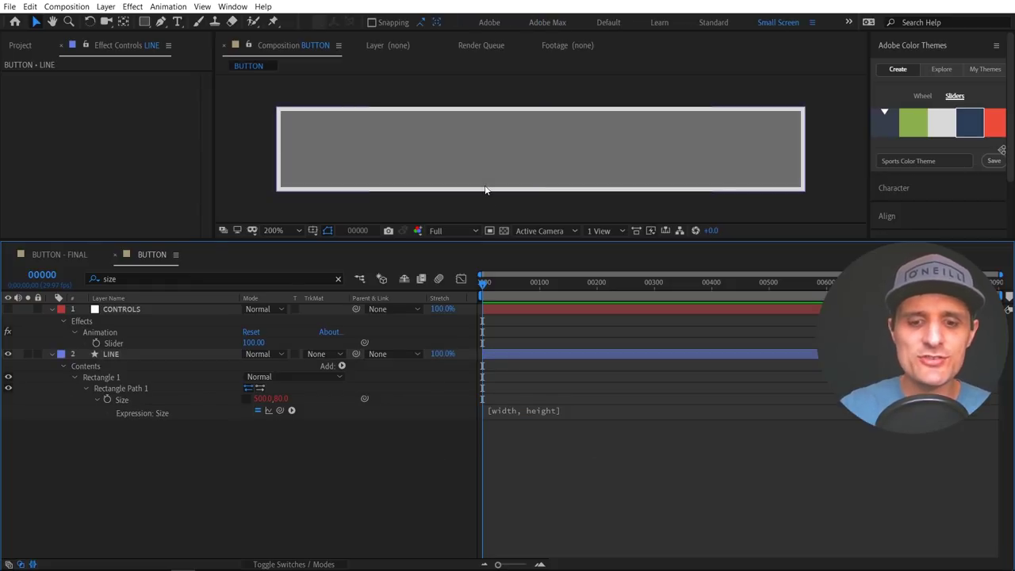
# - Set the BUTTON composition's width to 400 px in its composition settings
pyautogui.hotkey('ctrl', 'k')
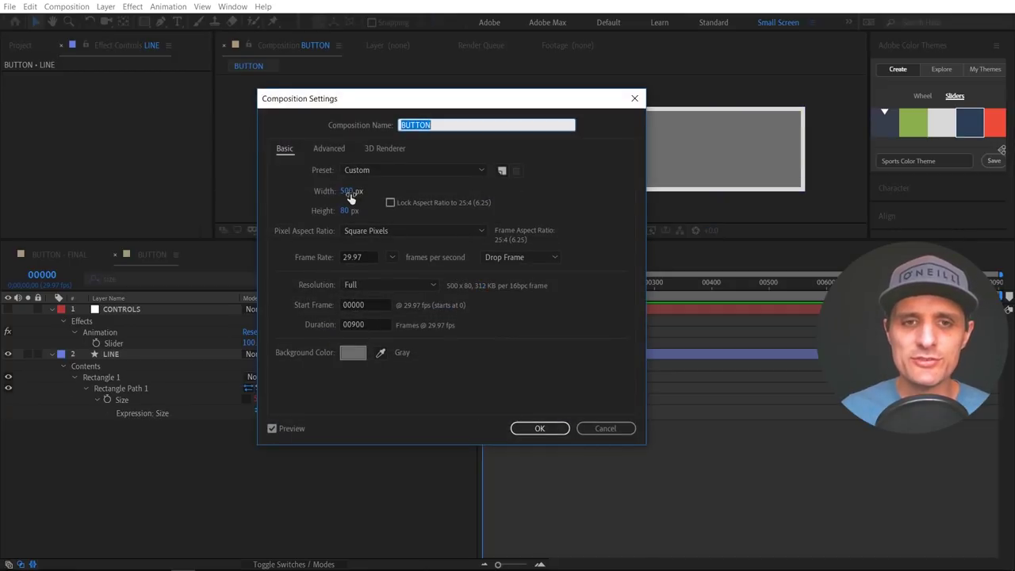
pyautogui.click(350, 192)
pyautogui.write('400')
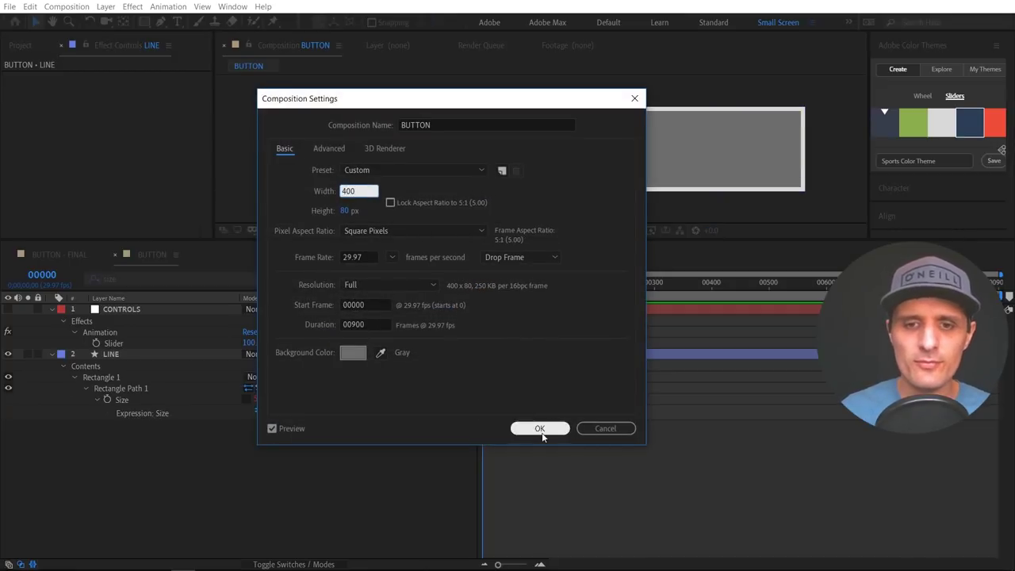
pyautogui.click(539, 428)
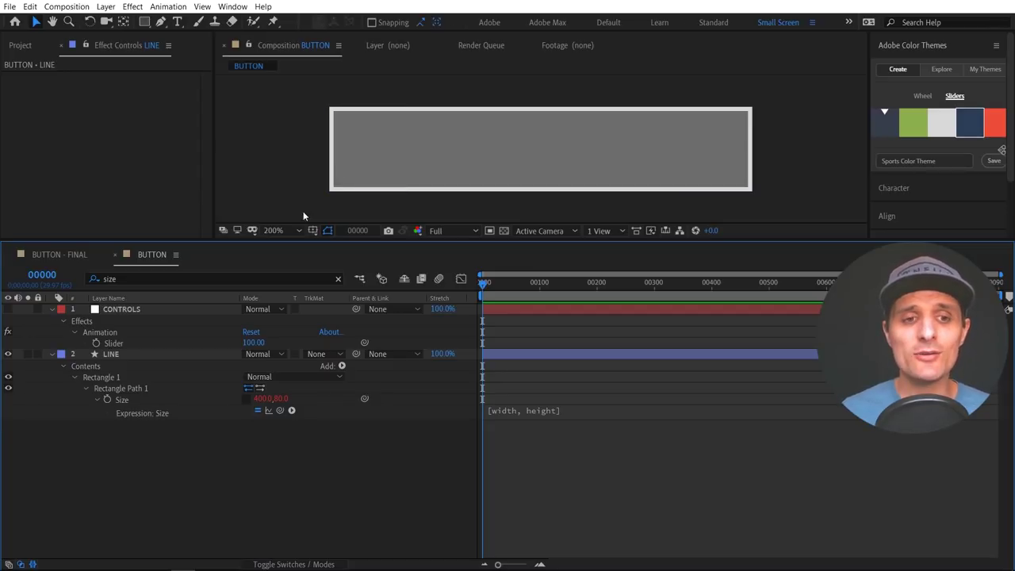
# - Review the Size expression on the LINE layer and collapse the layer's properties
pyautogui.click(154, 355)
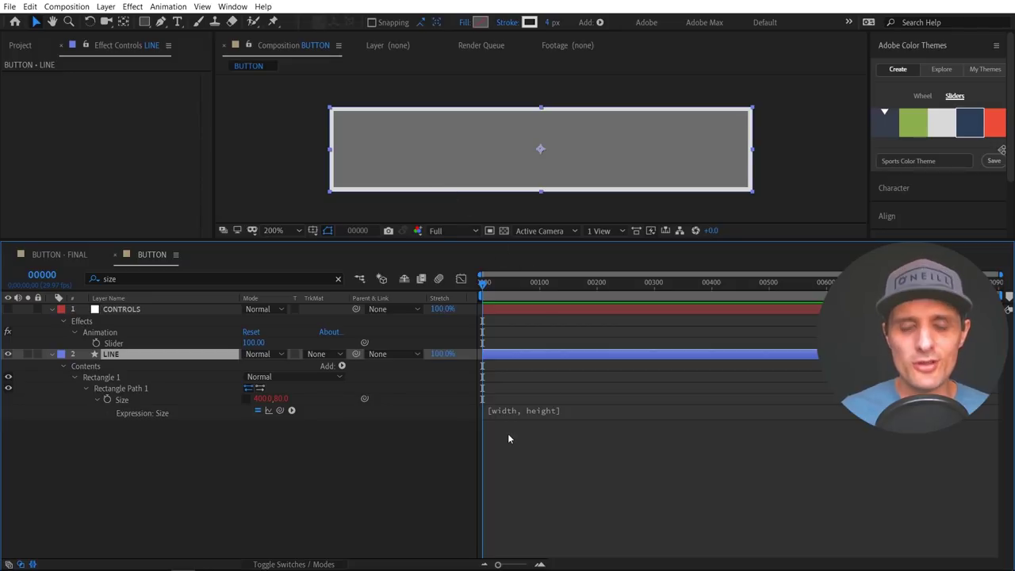
pyautogui.click(524, 411)
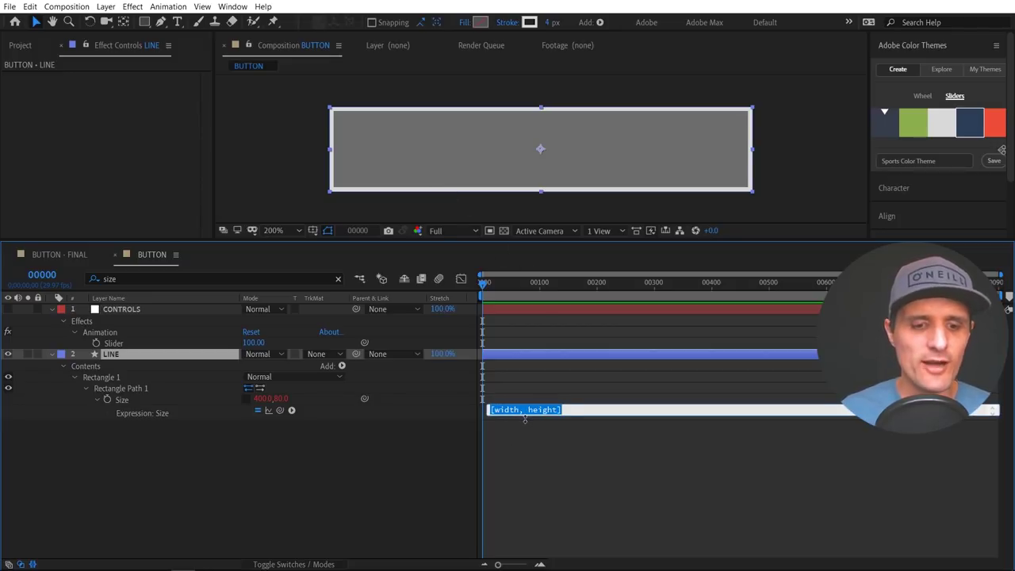
pyautogui.click(444, 470)
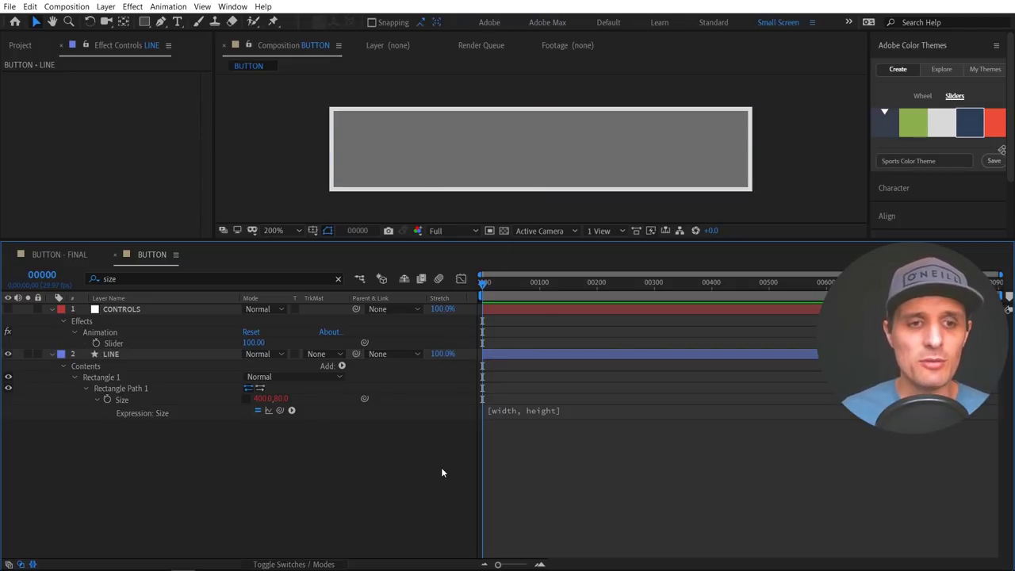
pyautogui.click(131, 354)
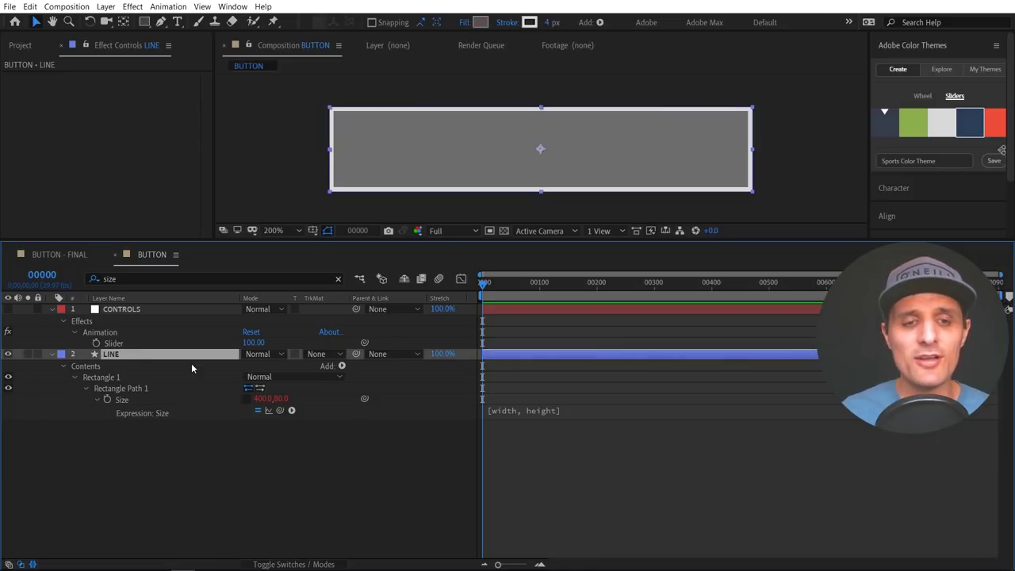
pyautogui.click(52, 354)
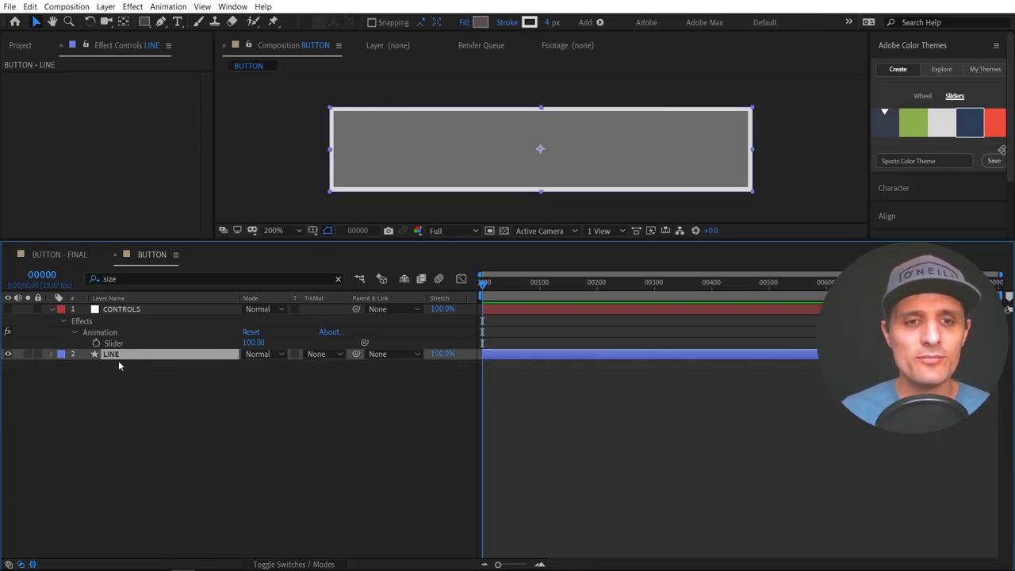
# - Test the outline with the CONTROLS Animation slider at 76, reset it to 100, and check the BUTTON - FINAL composition for reference
pyautogui.moveTo(252, 343)
pyautogui.mouseDown()
pyautogui.moveTo(191, 342)
pyautogui.moveTo(248, 342)
pyautogui.mouseUp()
pyautogui.click(251, 342)
pyautogui.write('100')
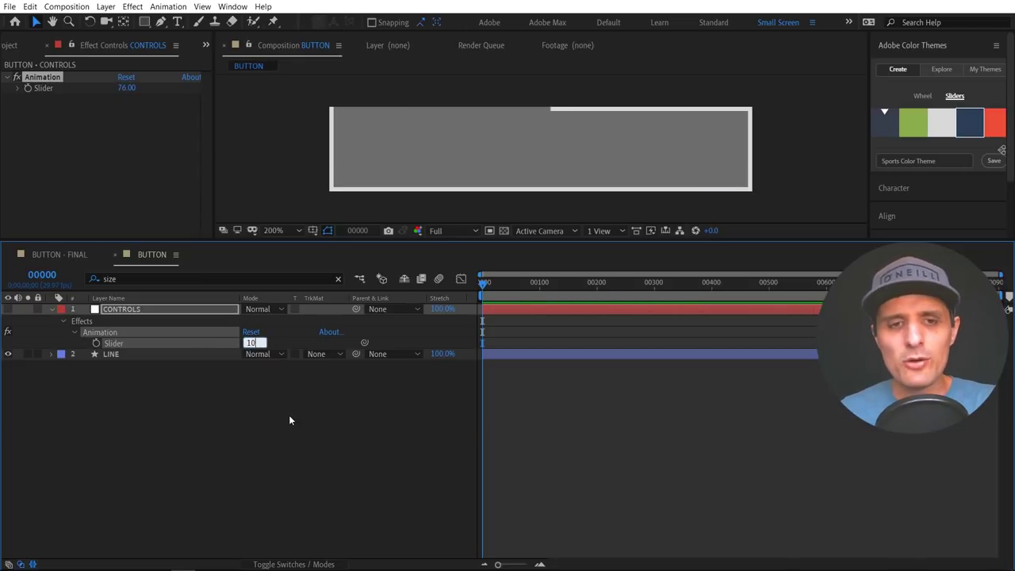
pyautogui.click(224, 388)
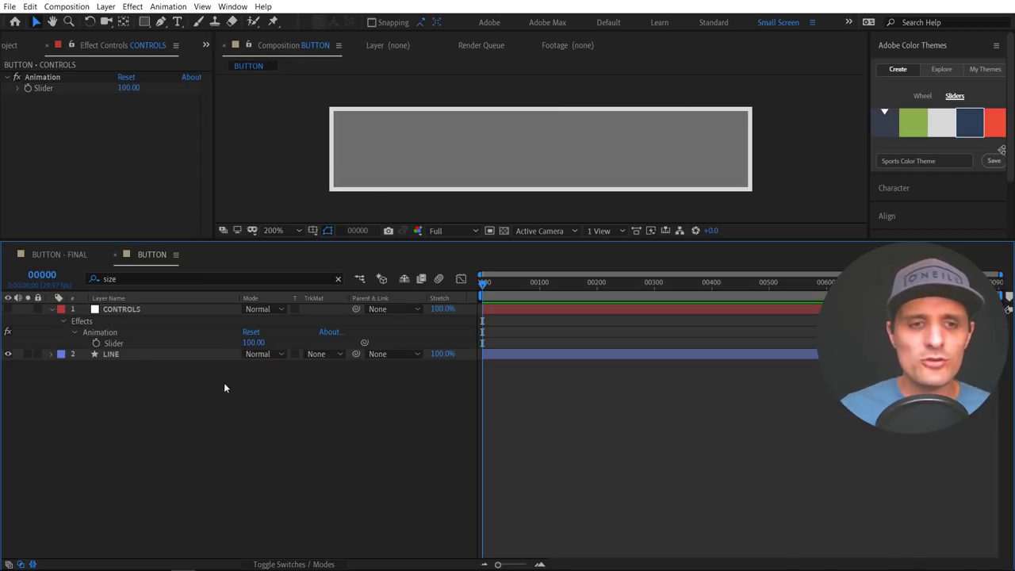
pyautogui.click(61, 255)
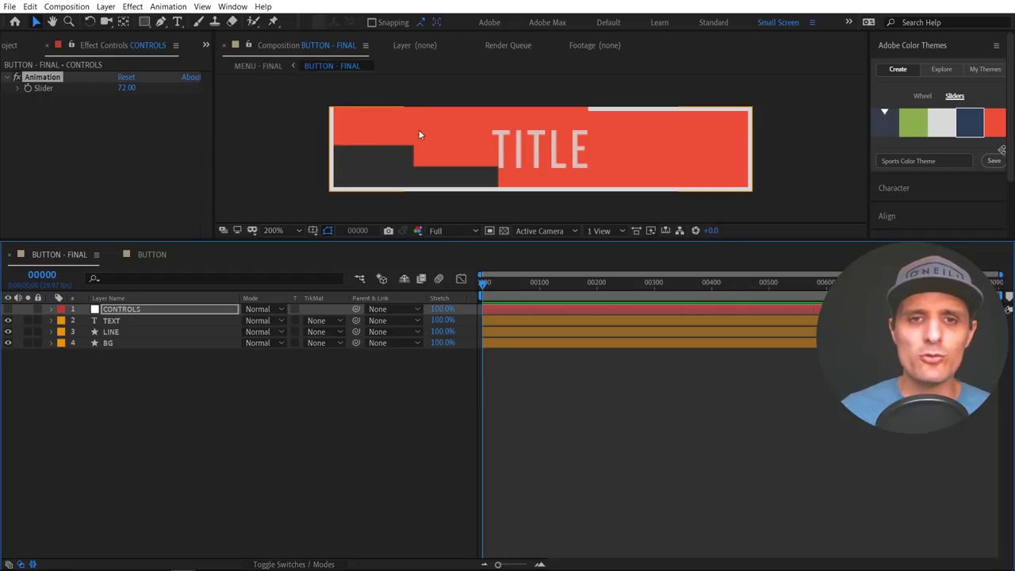
pyautogui.click(148, 255)
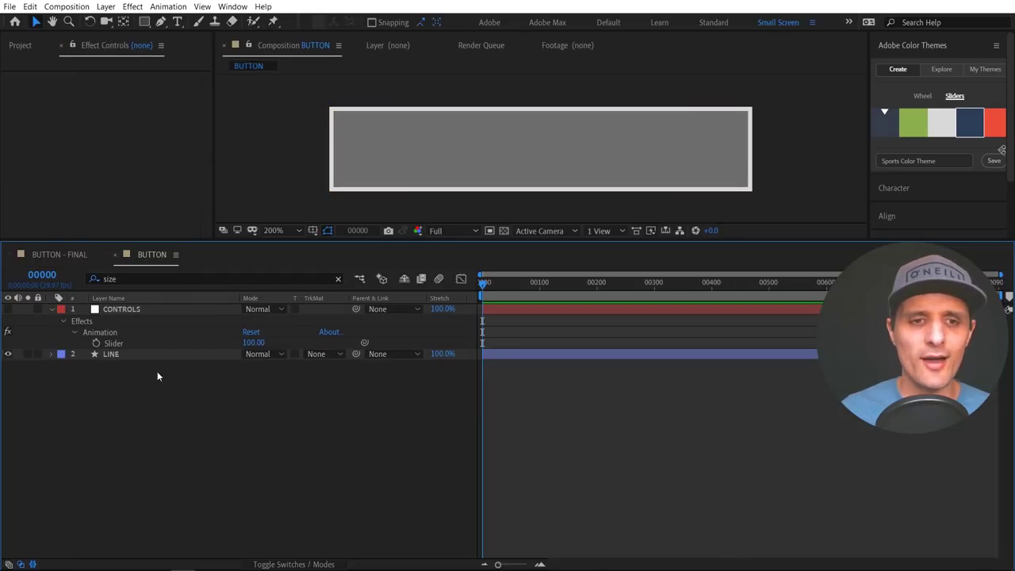
# - Duplicate the LINE layer, place the copy below the original and rename it BG
pyautogui.click(132, 355)
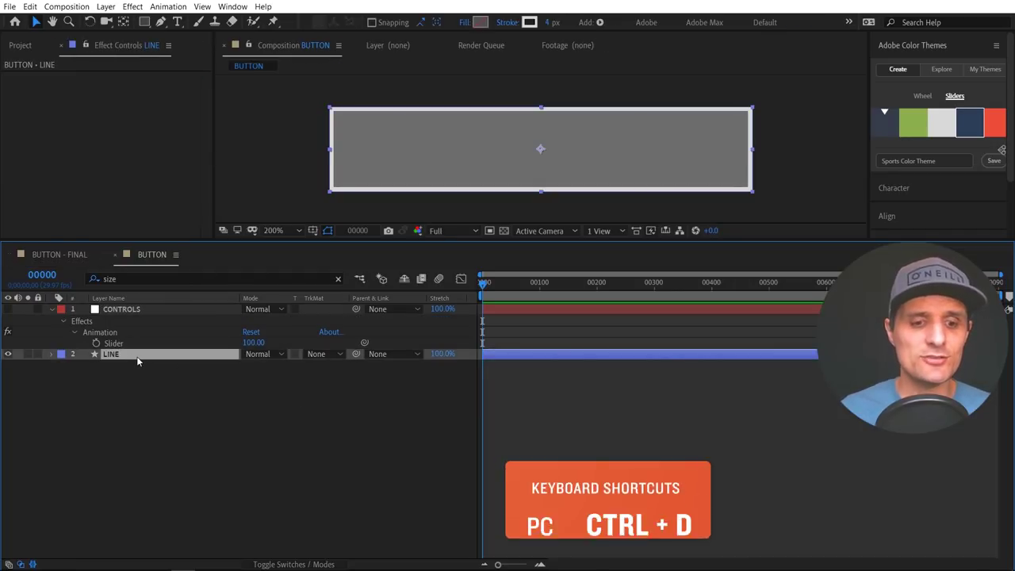
pyautogui.hotkey('ctrl', 'd')
pyautogui.moveTo(136, 356)
pyautogui.mouseDown()
pyautogui.moveTo(139, 382)
pyautogui.moveTo(141, 373)
pyautogui.mouseUp()
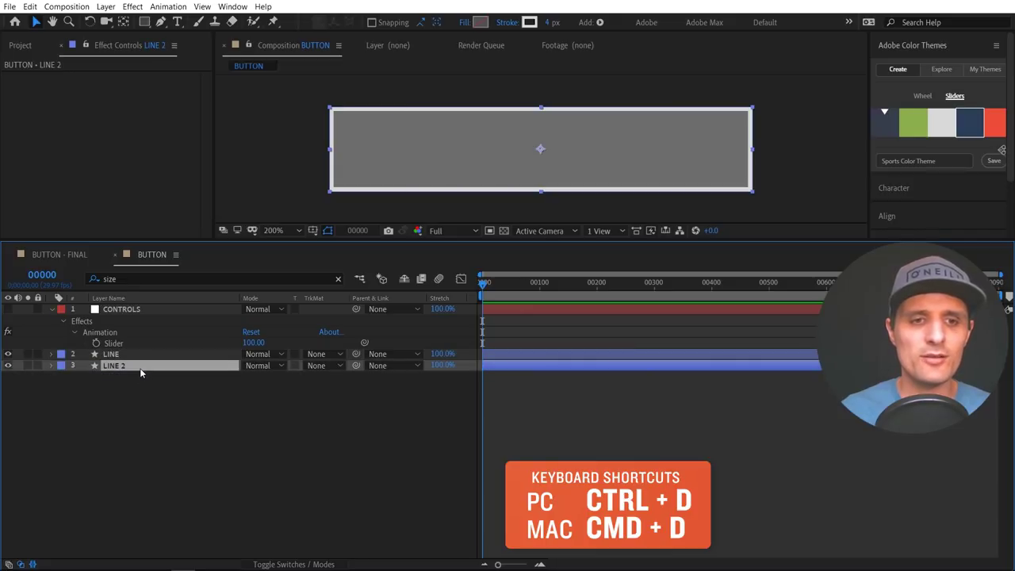
pyautogui.press('Return')
pyautogui.write('BG')
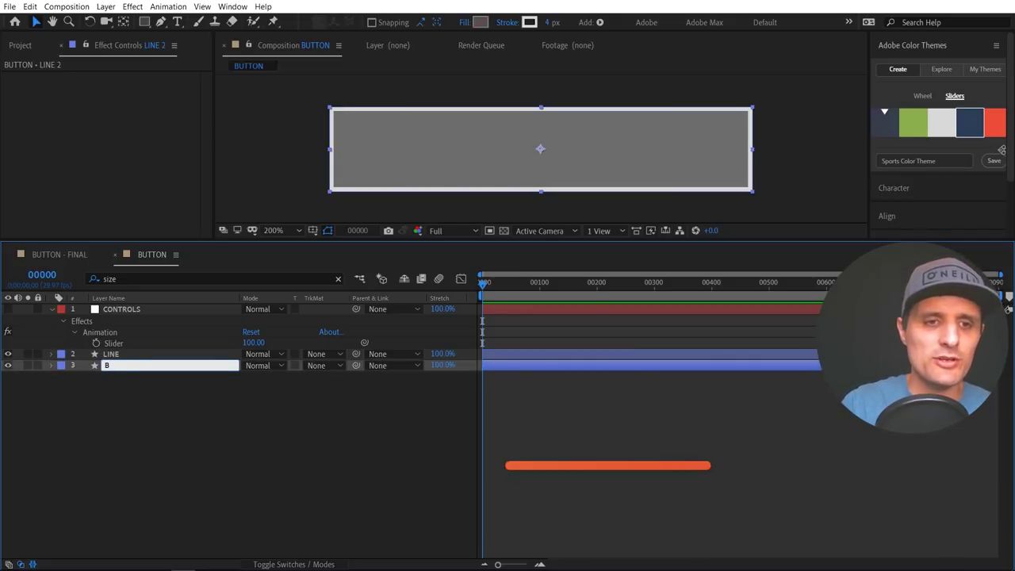
pyautogui.press('Return')
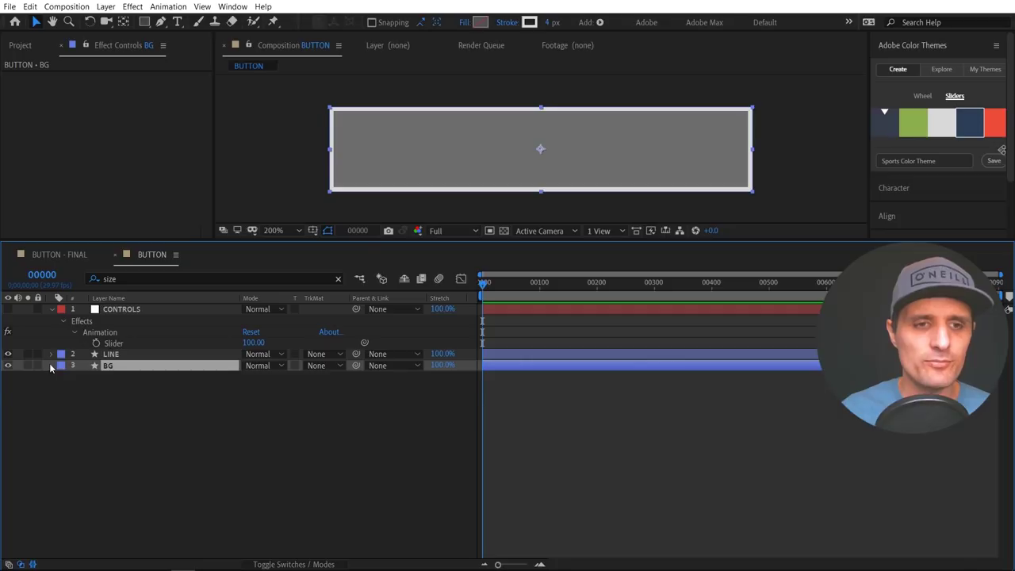
# - Delete Trim Paths 1 and Offset Paths 1 from Rectangle 1 on the BG layer
pyautogui.click(50, 365)
pyautogui.click(63, 378)
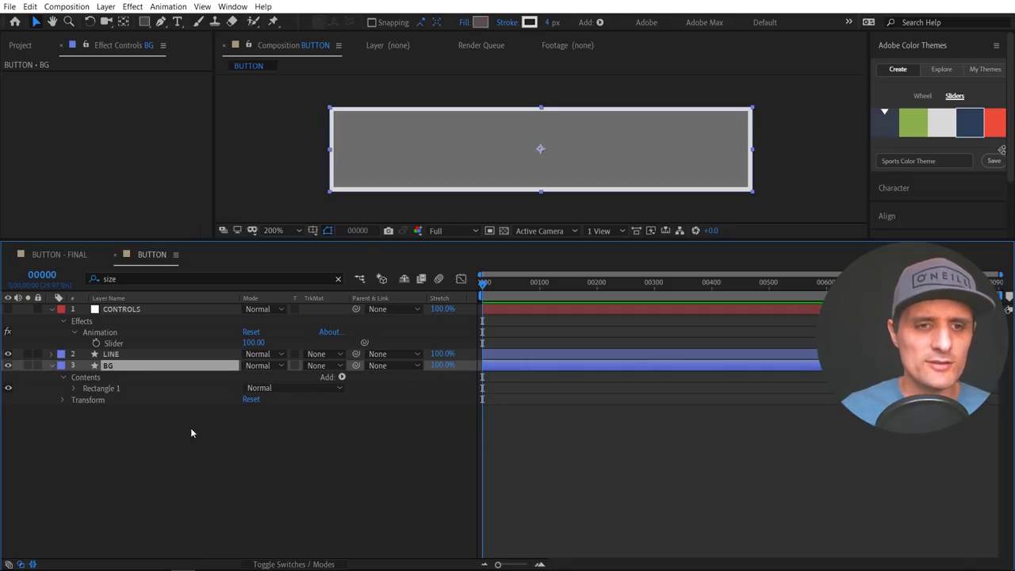
pyautogui.click(73, 388)
pyautogui.click(119, 411)
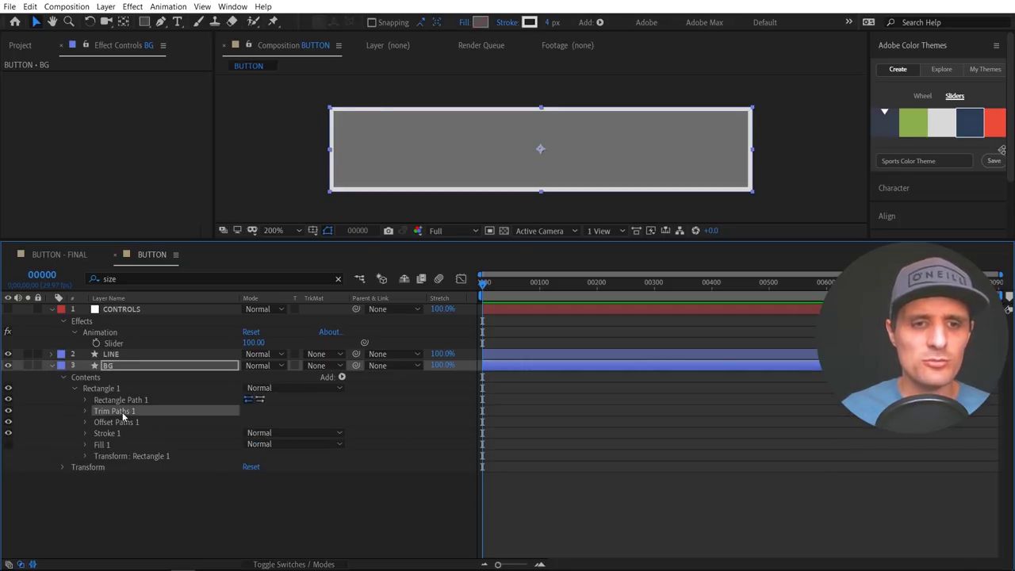
pyautogui.press('Delete')
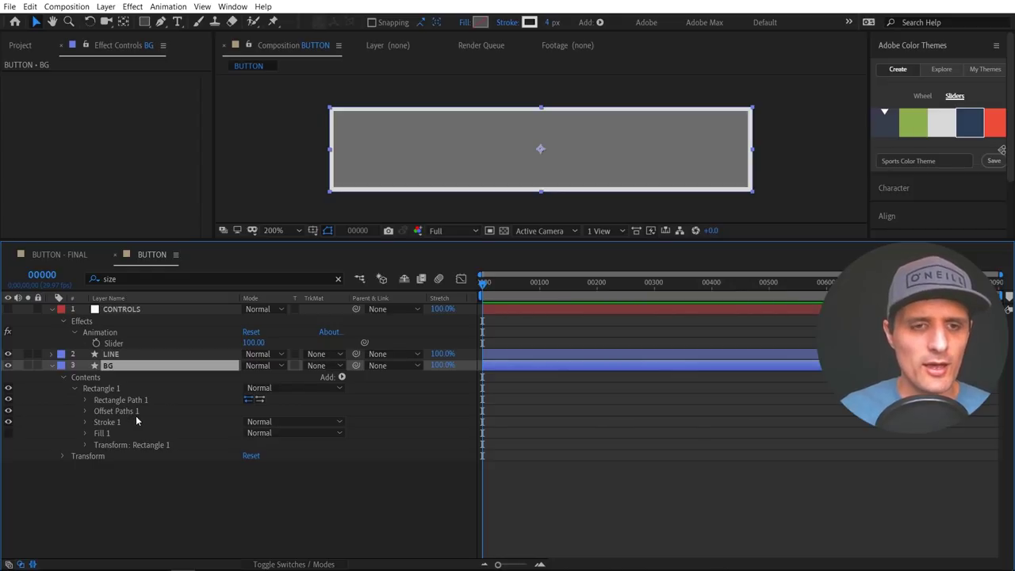
pyautogui.click(132, 413)
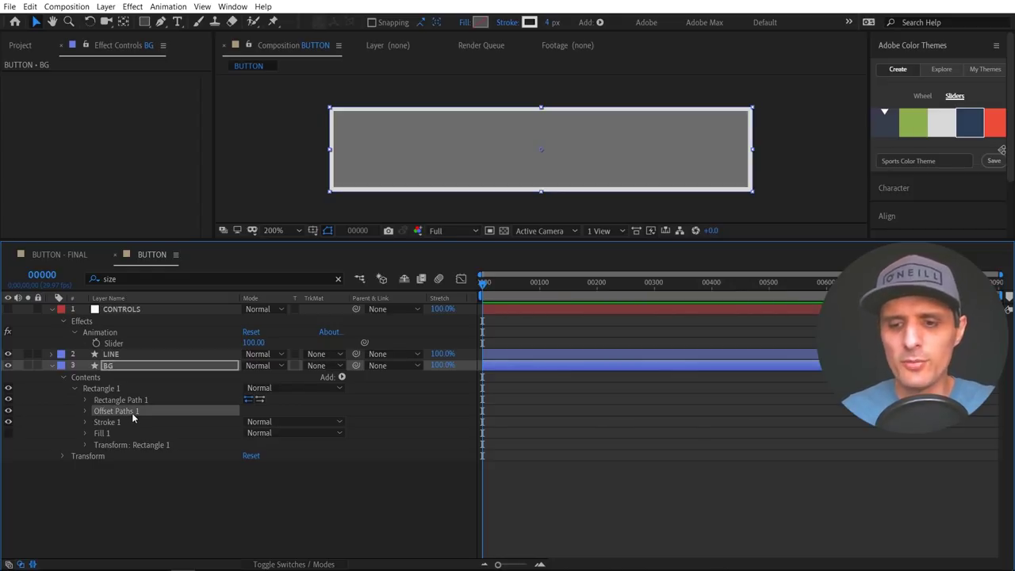
pyautogui.press('Delete')
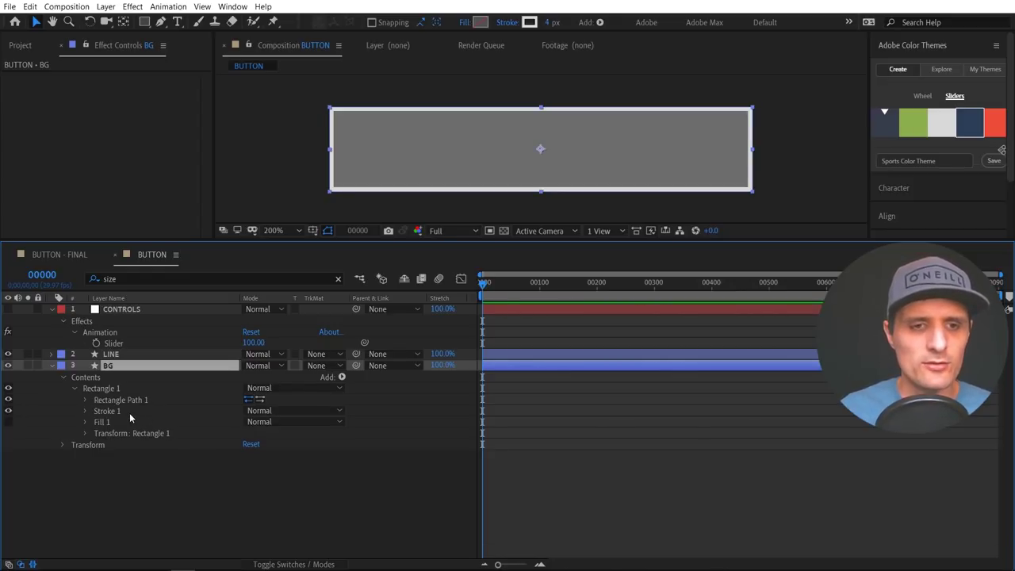
# - Check which expressions remain on the BG layer, collapse its properties and solo the layer
pyautogui.click(128, 413)
pyautogui.click(144, 366)
pyautogui.press('e')
pyautogui.press('e')
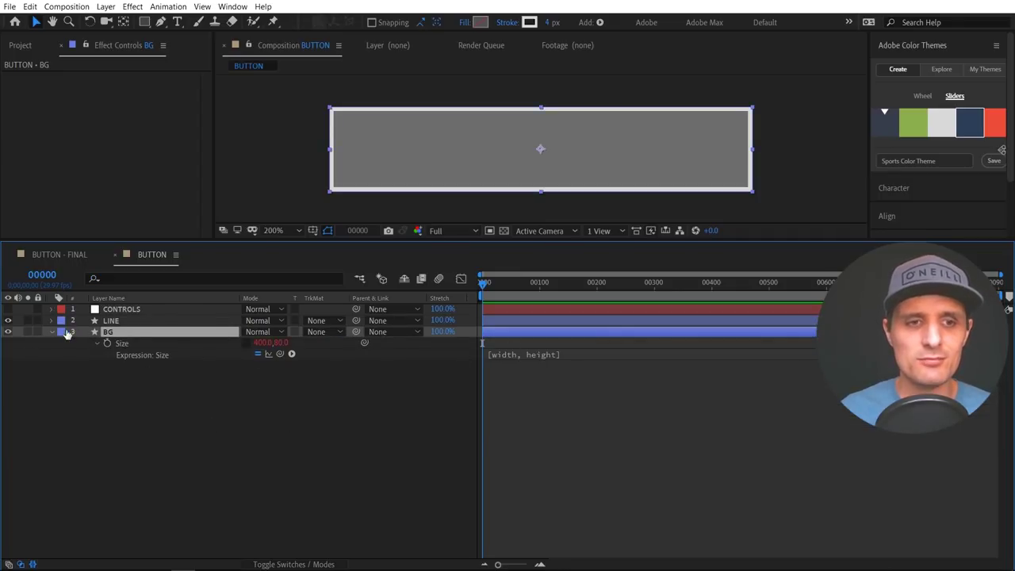
pyautogui.press('e')
pyautogui.press('e')
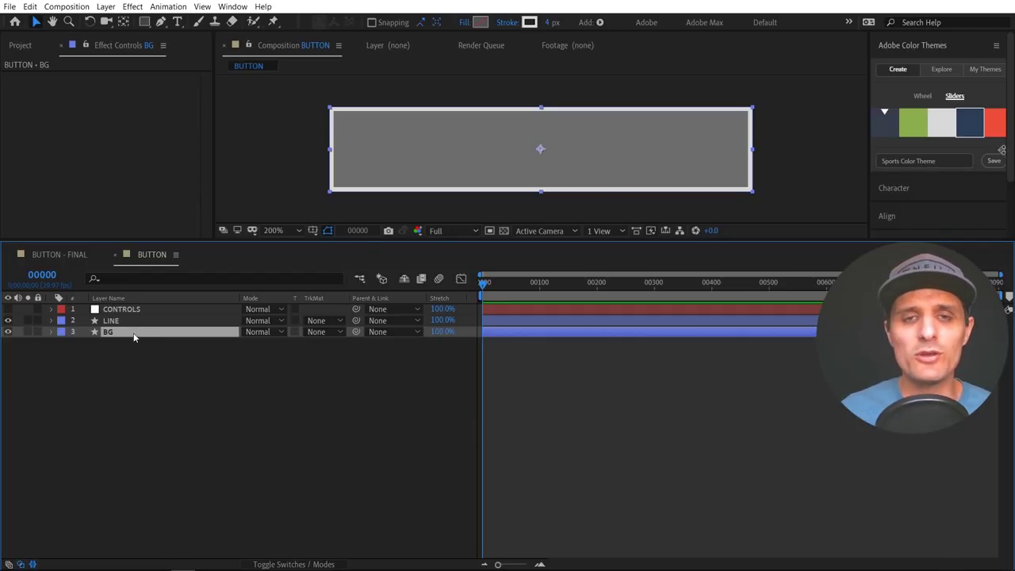
pyautogui.click(28, 331)
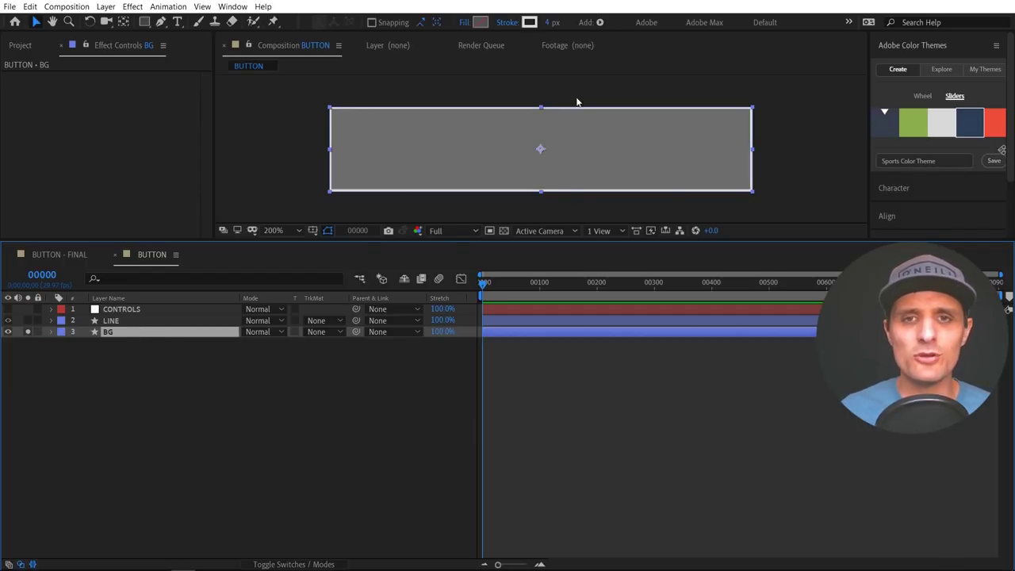
# - Remove the stroke from the BG layer and set its fill type to Solid Color
pyautogui.click(508, 22)
pyautogui.click(388, 154)
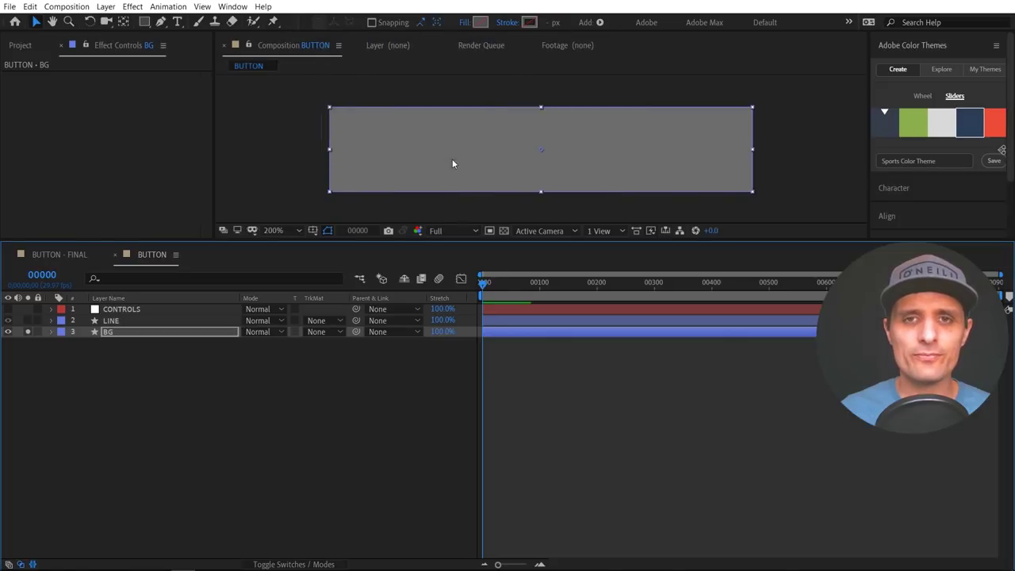
pyautogui.click(474, 24)
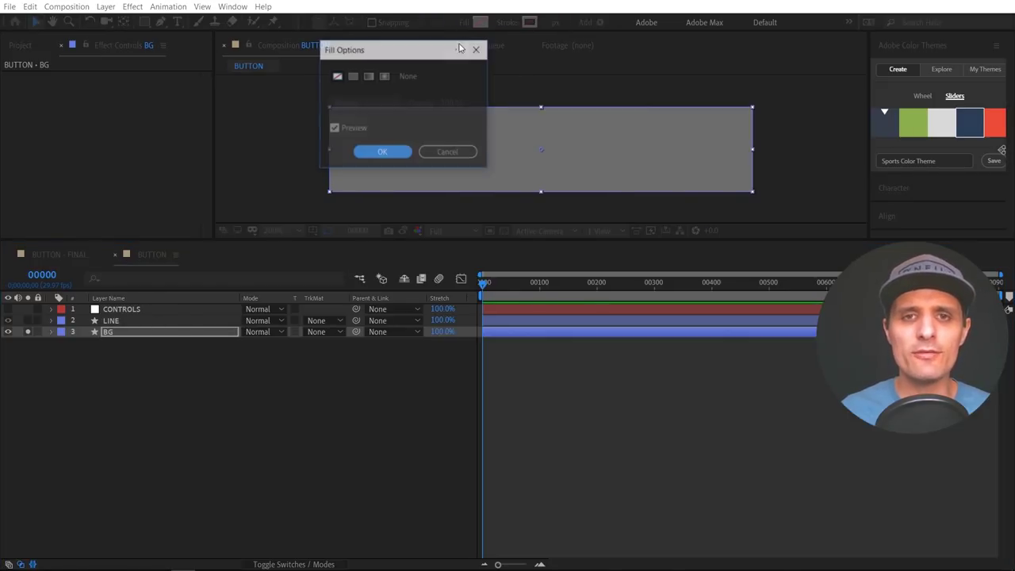
pyautogui.click(354, 76)
pyautogui.click(385, 152)
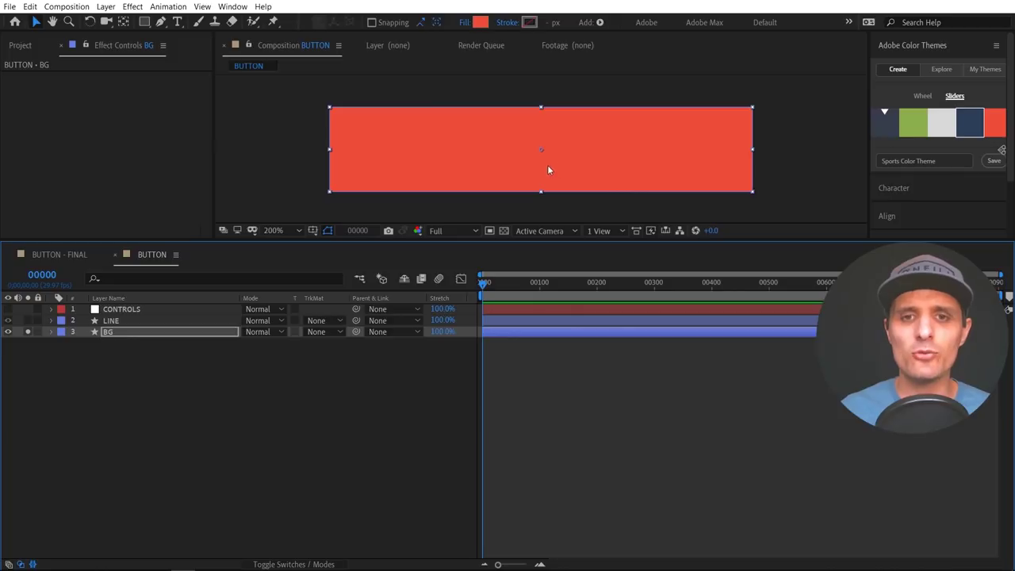
# - Sample the red swatch of the Sports Color Theme as the BG fill color, then unsolo and select the BG layer
pyautogui.click(480, 22)
pyautogui.click(405, 129)
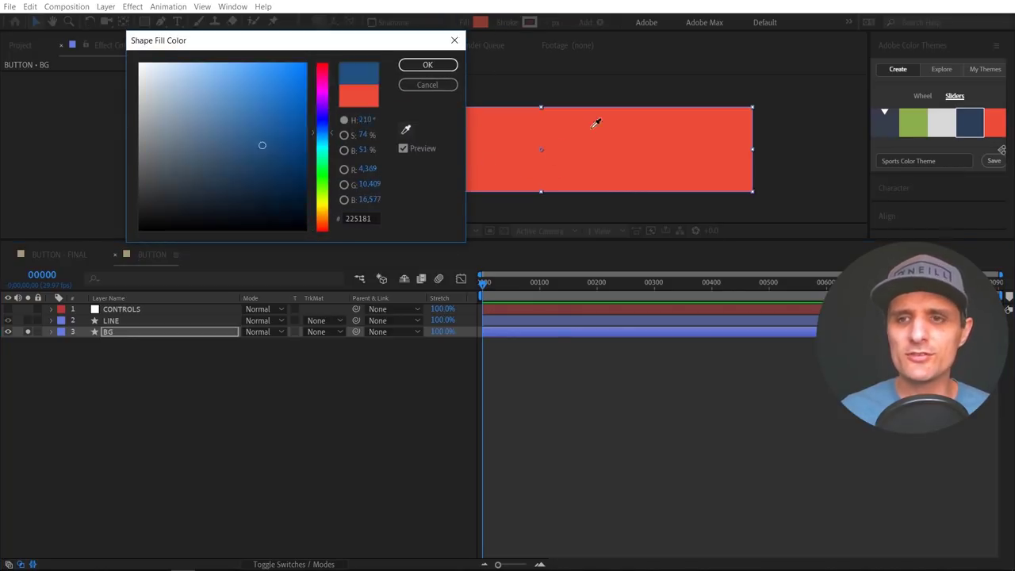
pyautogui.click(991, 127)
pyautogui.click(427, 64)
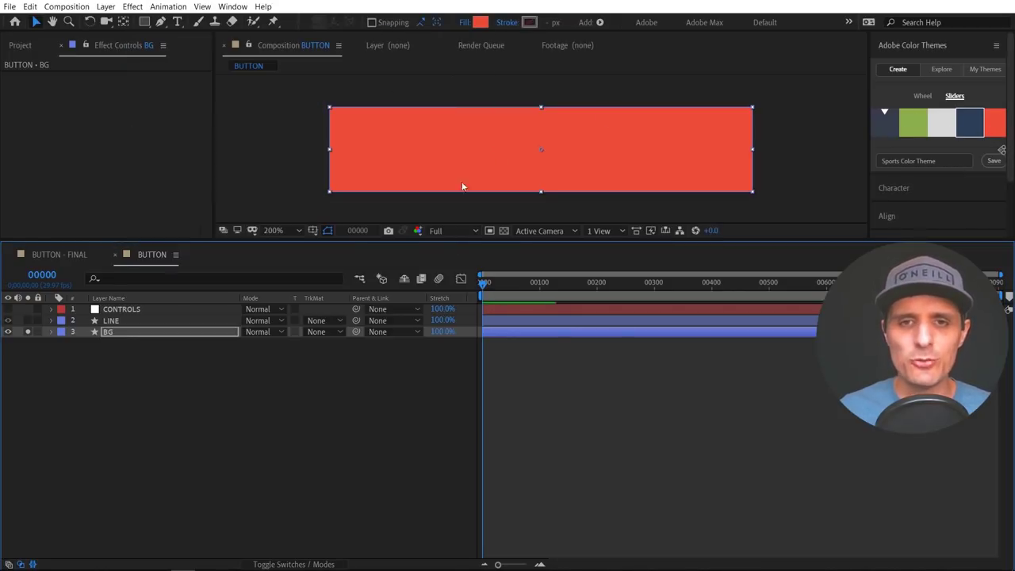
pyautogui.click(28, 332)
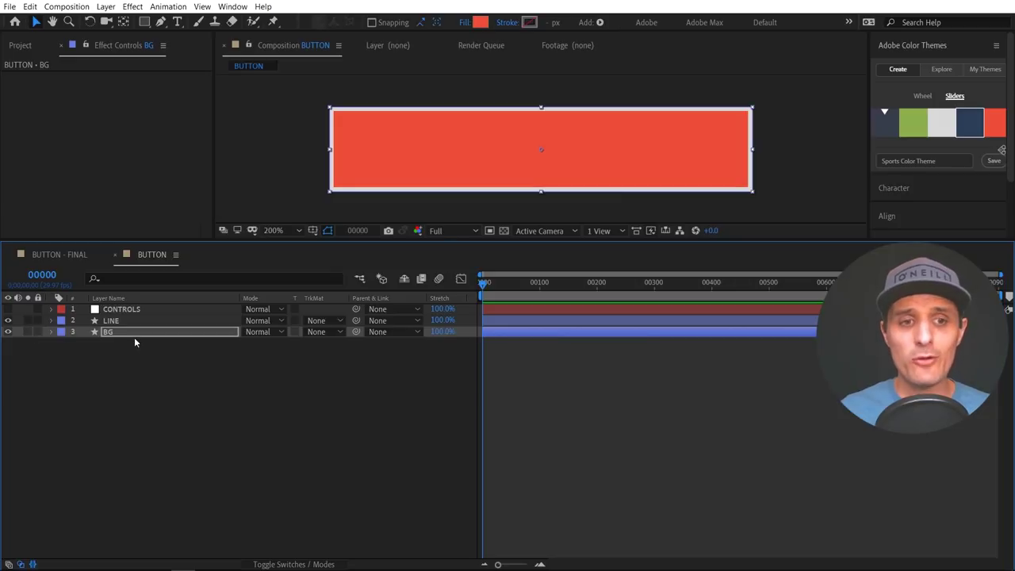
pyautogui.click(132, 333)
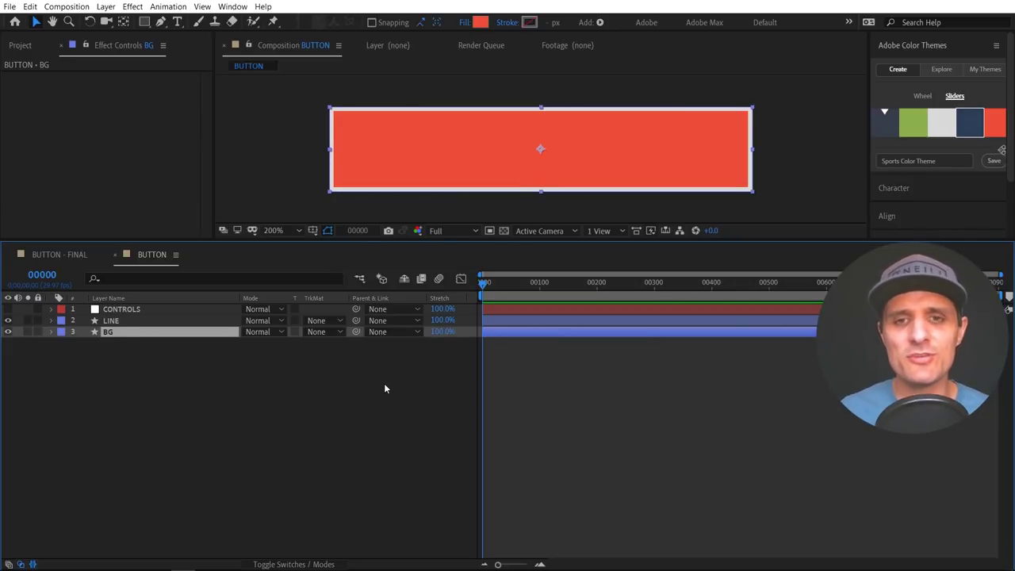
pyautogui.click(179, 332)
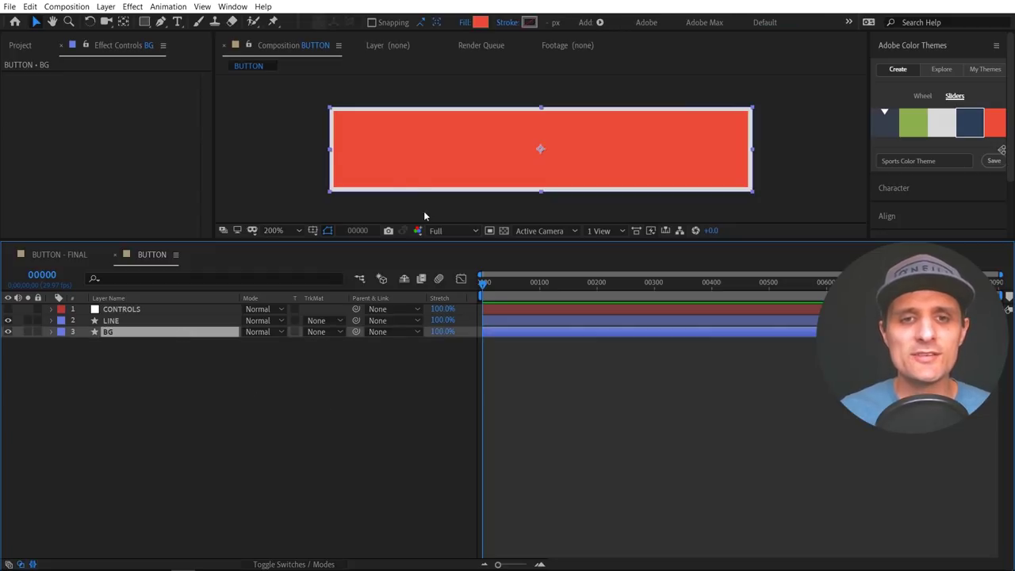
# - Examine the reference animation in BUTTON - FINAL by scrubbing its CONTROLS Animation slider to 43, and return to the BUTTON composition
pyautogui.click(85, 255)
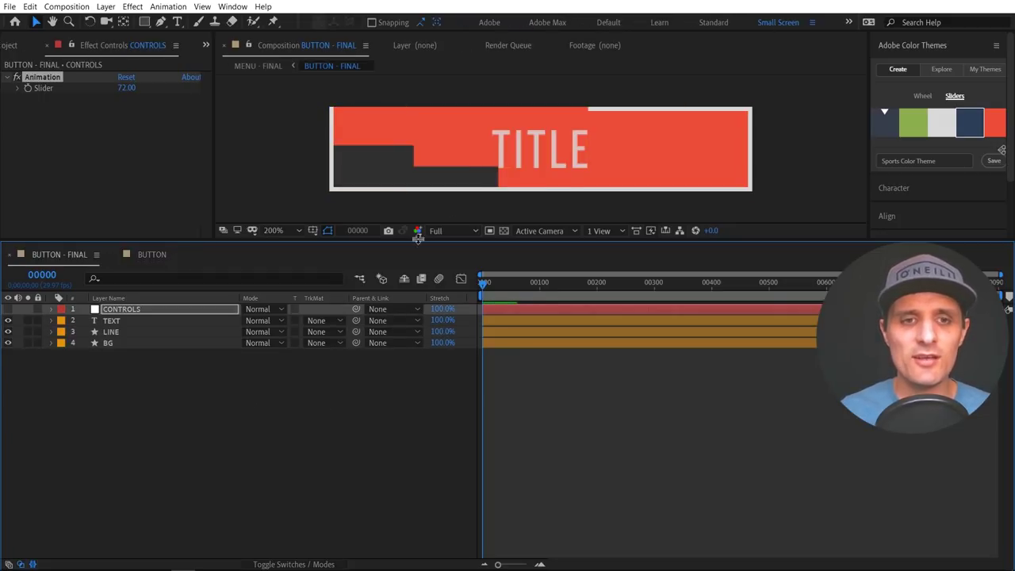
pyautogui.click(141, 313)
pyautogui.moveTo(131, 93)
pyautogui.mouseDown()
pyautogui.moveTo(100, 101)
pyautogui.moveTo(119, 102)
pyautogui.mouseUp()
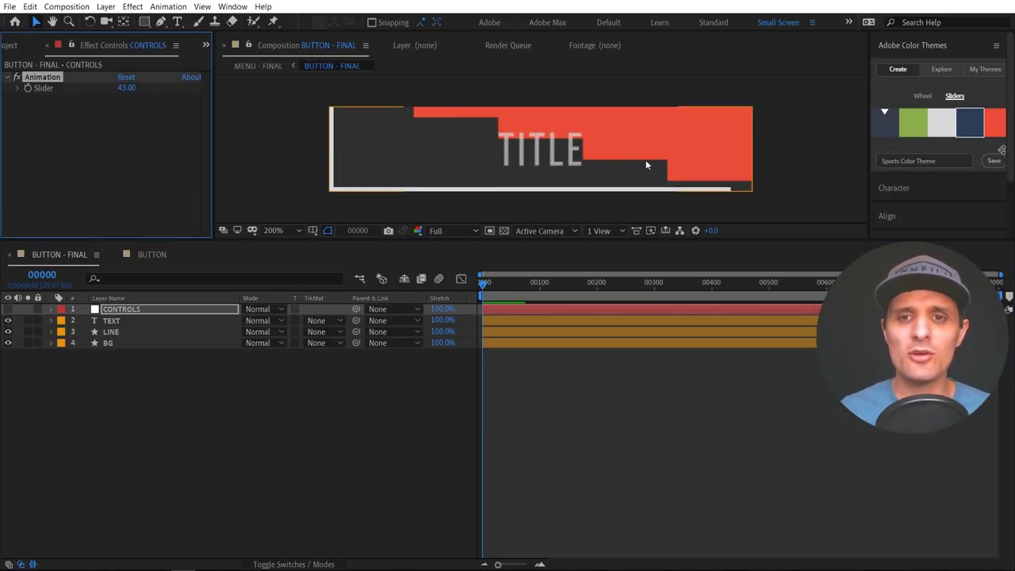
pyautogui.click(152, 254)
# - Apply the CC Line Sweep transition effect to the BG layer
pyautogui.click(186, 333)
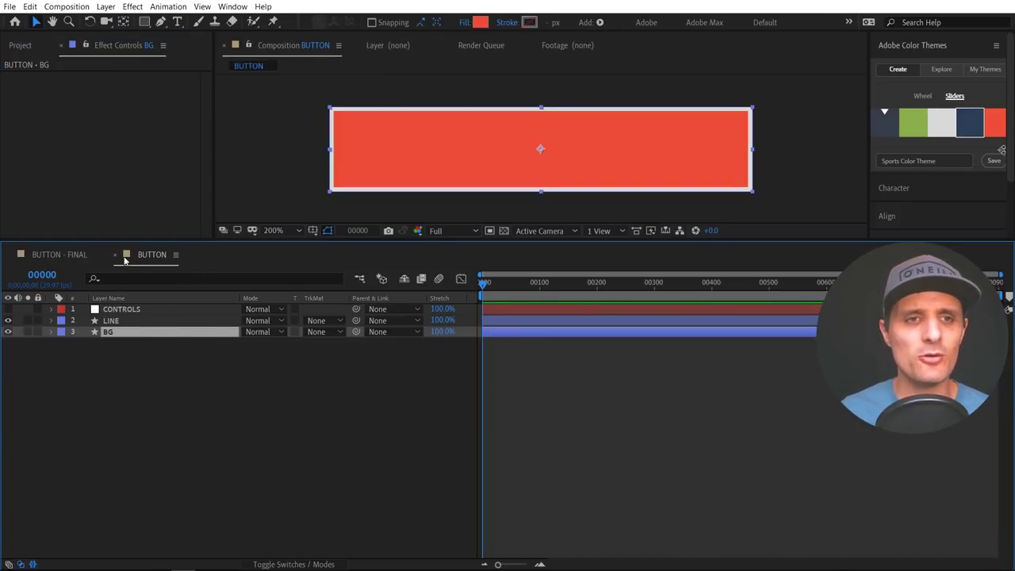
pyautogui.rightClick(87, 137)
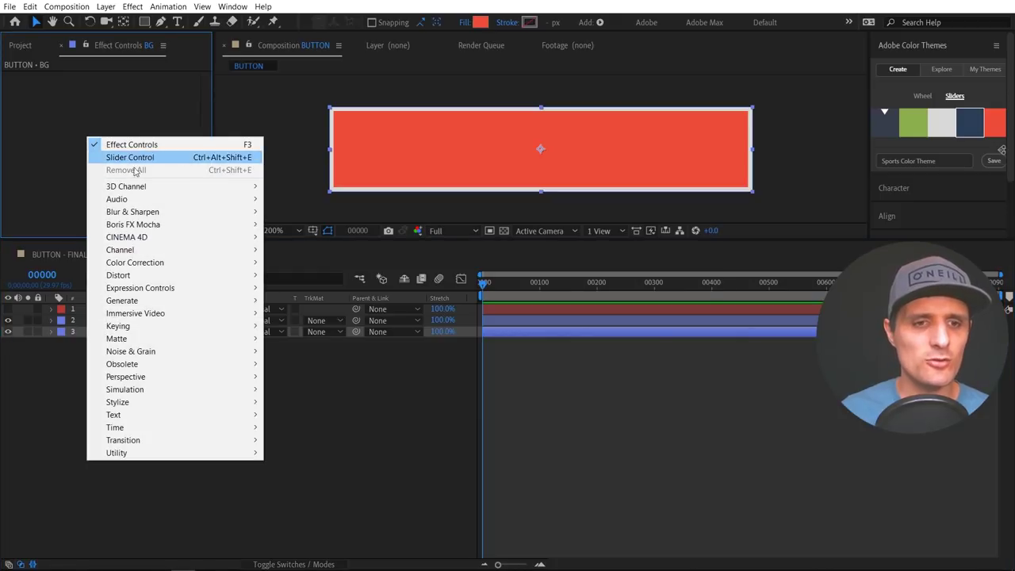
pyautogui.moveTo(143, 441)
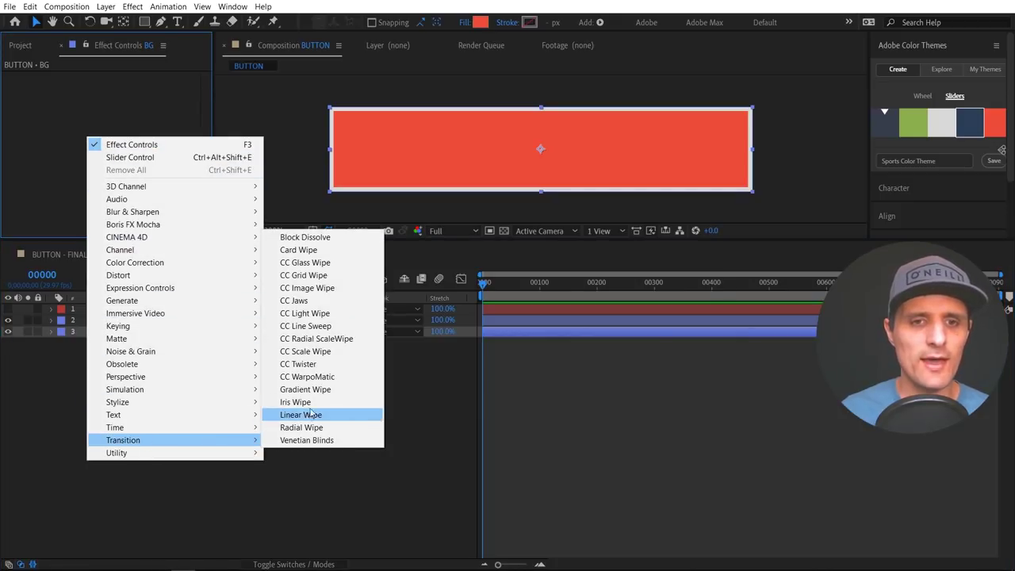
pyautogui.click(313, 326)
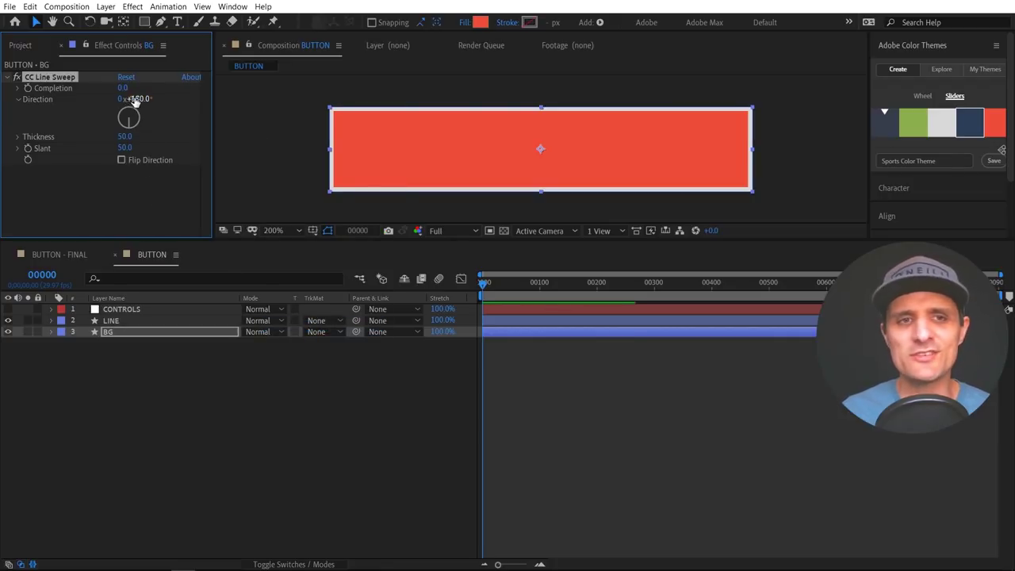
# - Set CC Line Sweep's Direction to 90° and scrub its Completion to 33
pyautogui.moveTo(123, 88); pyautogui.dragTo(151, 92)
pyautogui.moveTo(128, 125); pyautogui.dragTo(143, 117)
pyautogui.click(136, 98)
pyautogui.write('80')
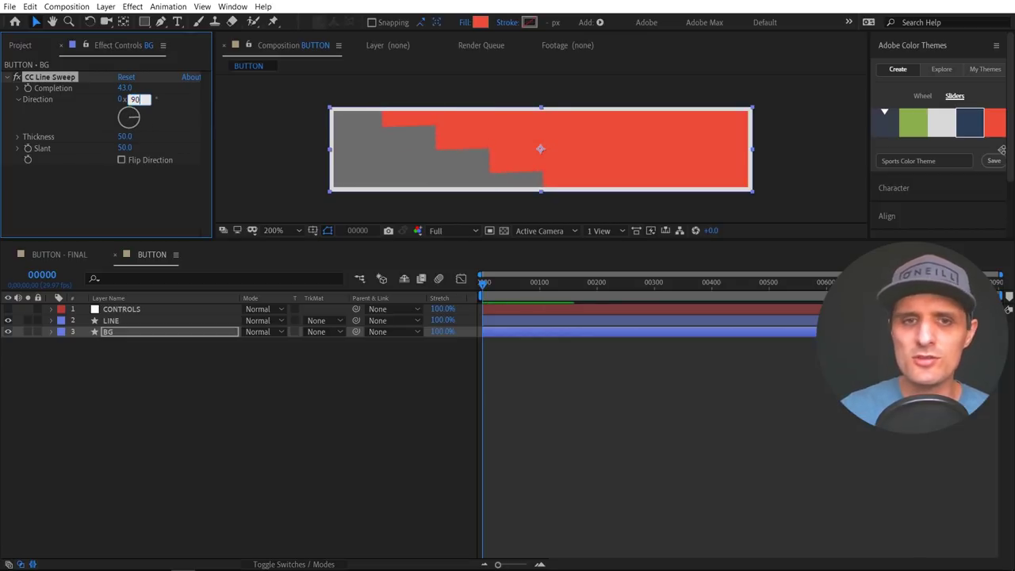
pyautogui.press('Return')
pyautogui.moveTo(124, 88)
pyautogui.mouseDown()
pyautogui.moveTo(153, 88)
pyautogui.moveTo(121, 90)
pyautogui.mouseUp()
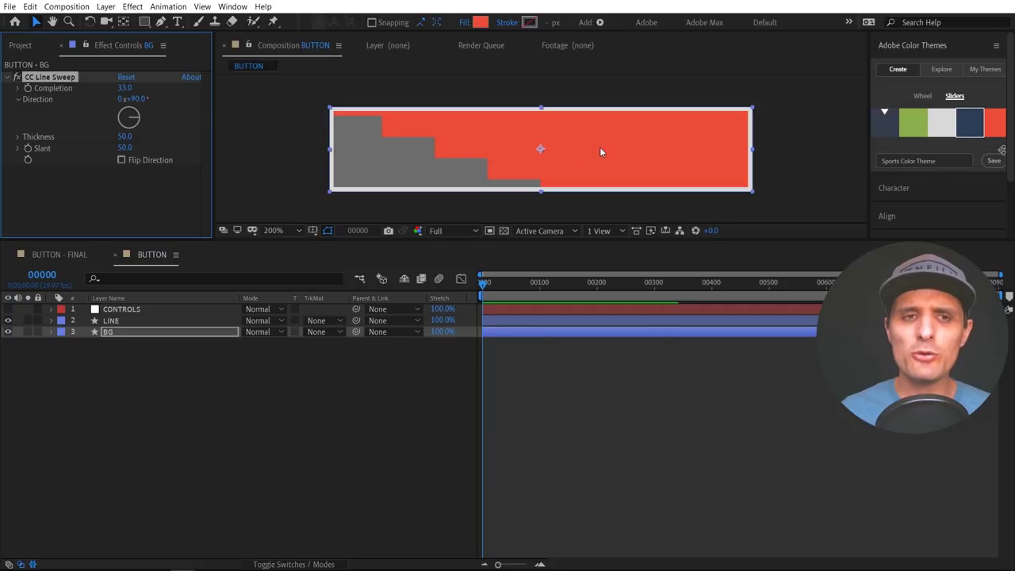
# - Set CC Line Sweep's Thickness to 400 and scrub Completion to 41 to preview the sweep
pyautogui.click(126, 137)
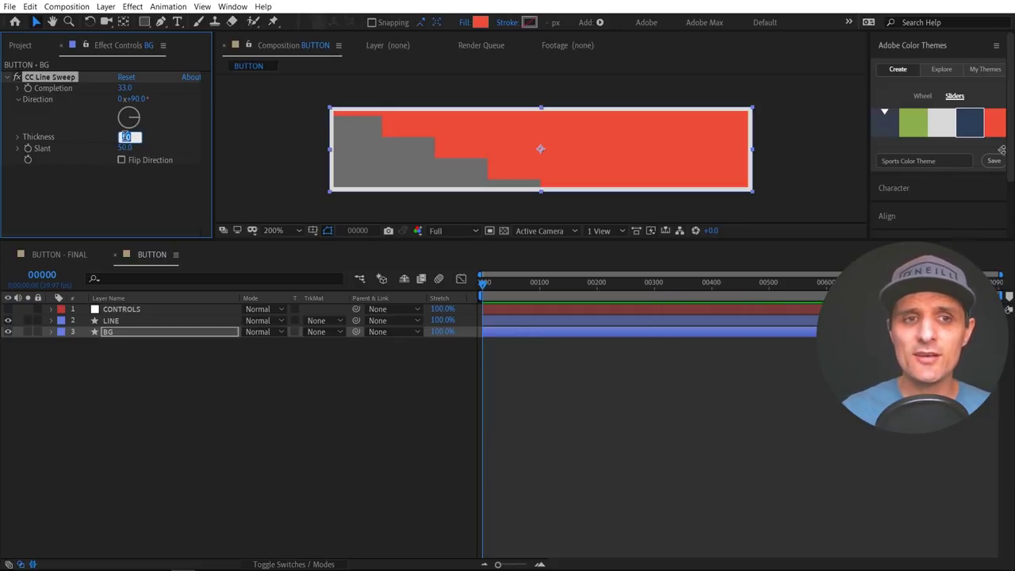
pyautogui.write('400')
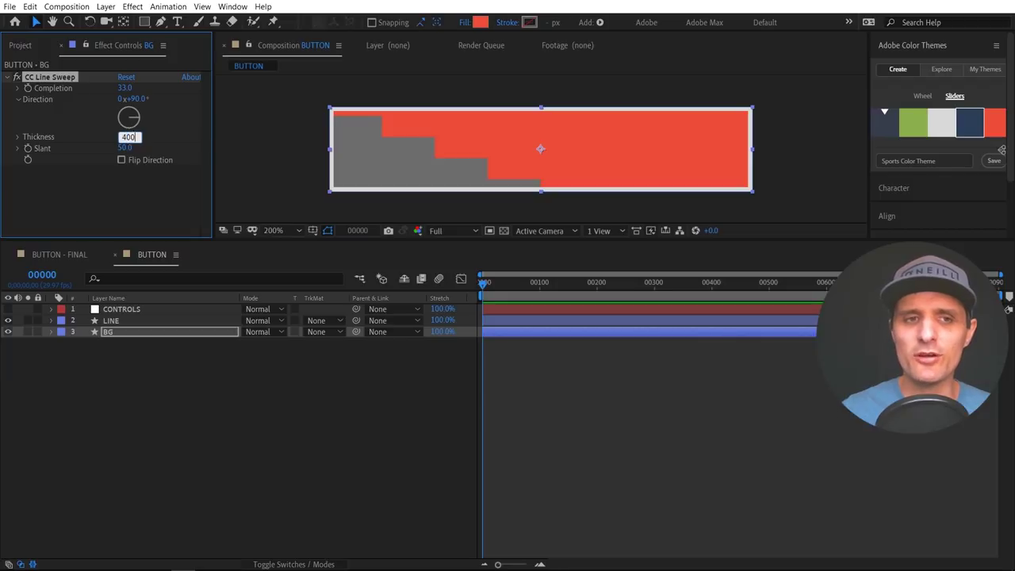
pyautogui.press('Return')
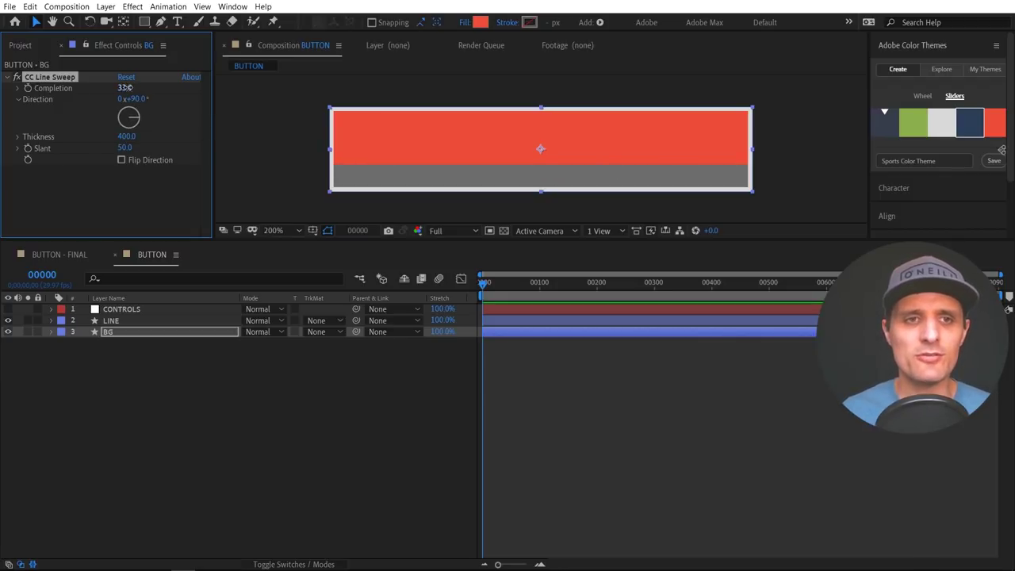
pyautogui.moveTo(125, 88)
pyautogui.mouseDown()
pyautogui.moveTo(102, 85)
pyautogui.moveTo(158, 86)
pyautogui.moveTo(131, 90)
pyautogui.mouseUp()
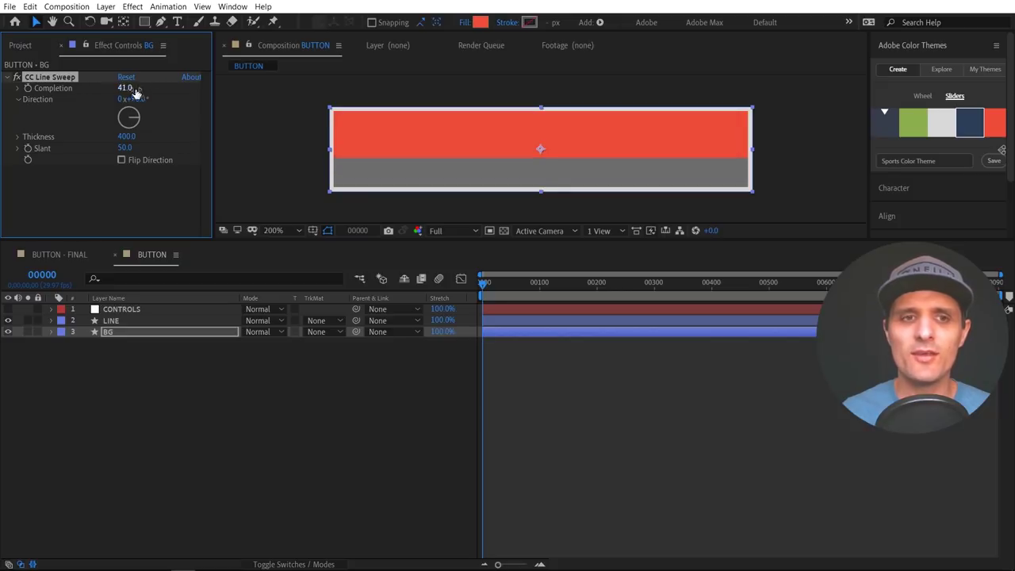
# - Divide CC Line Sweep's Thickness by 5 to make it 80, and scrub Completion to 52
pyautogui.click(129, 136)
pyautogui.click(137, 138)
pyautogui.press('BackSpace')
pyautogui.press('BackSpace')
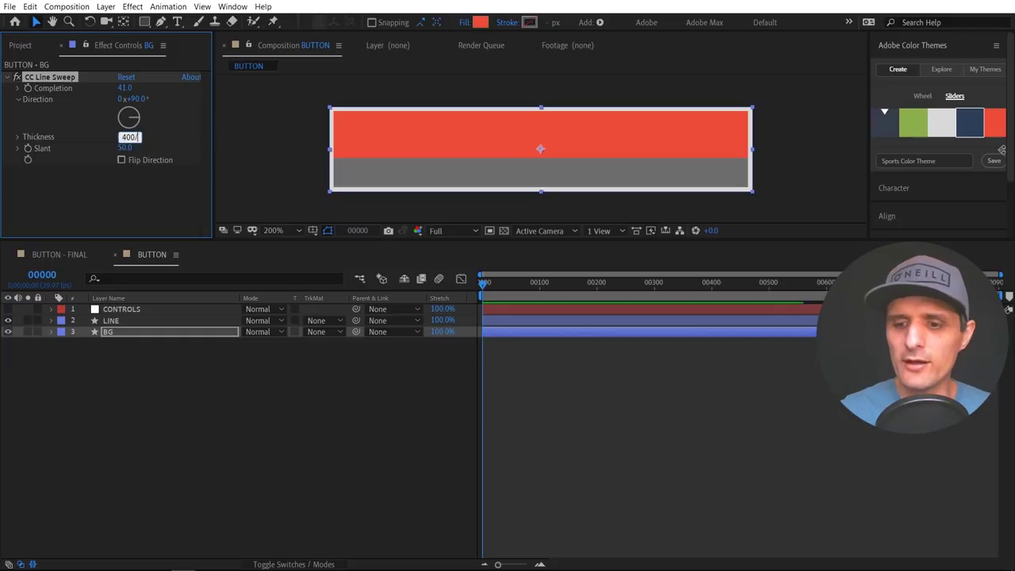
pyautogui.write('/5')
pyautogui.click(142, 200)
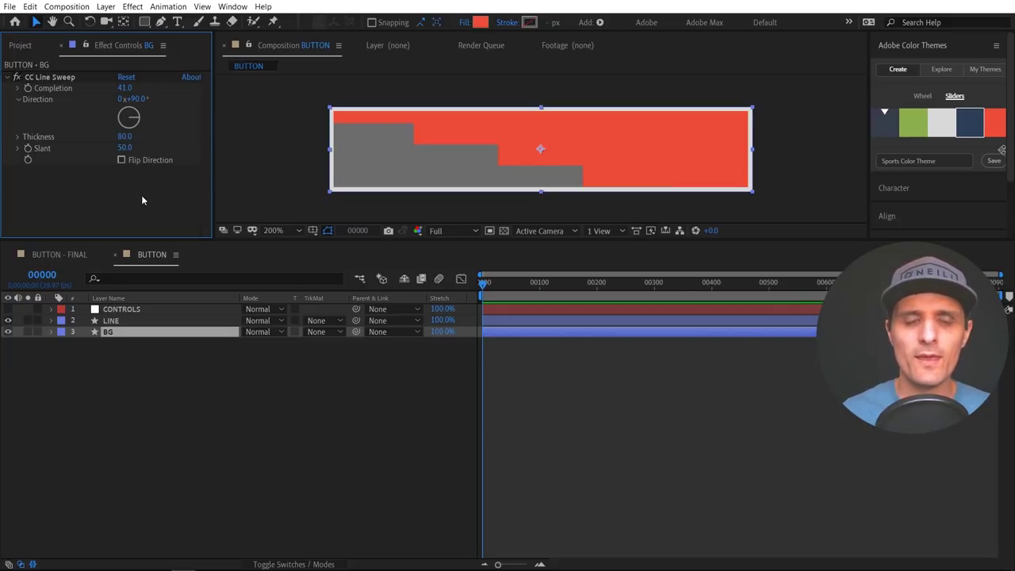
pyautogui.moveTo(124, 88)
pyautogui.mouseDown()
pyautogui.moveTo(107, 90)
pyautogui.moveTo(158, 94)
pyautogui.moveTo(140, 95)
pyautogui.mouseUp()
# - Reveal the CC Line Sweep properties of the BG layer in the timeline and scrub Completion to 35
pyautogui.click(140, 334)
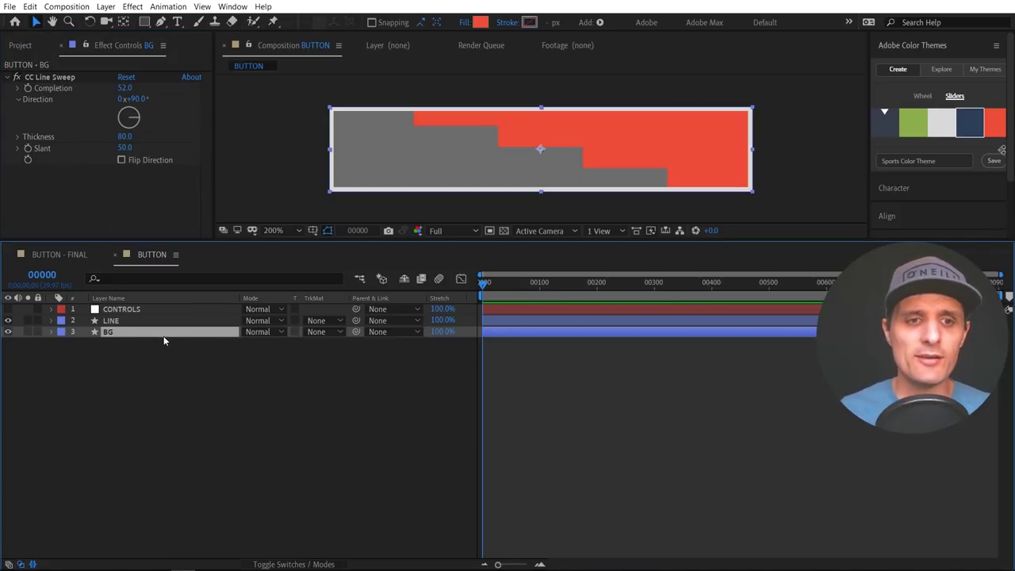
pyautogui.press('e')
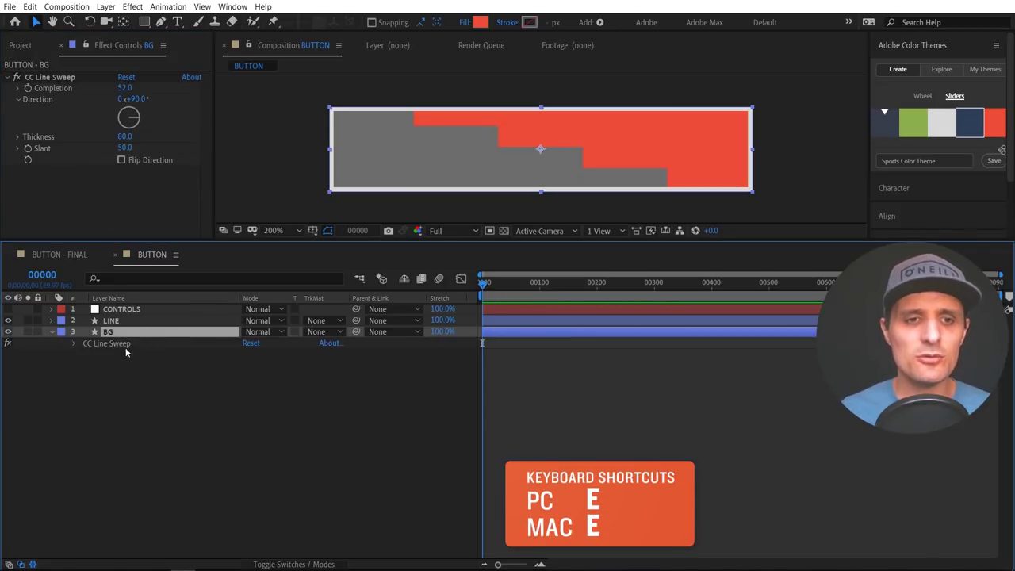
pyautogui.click(73, 343)
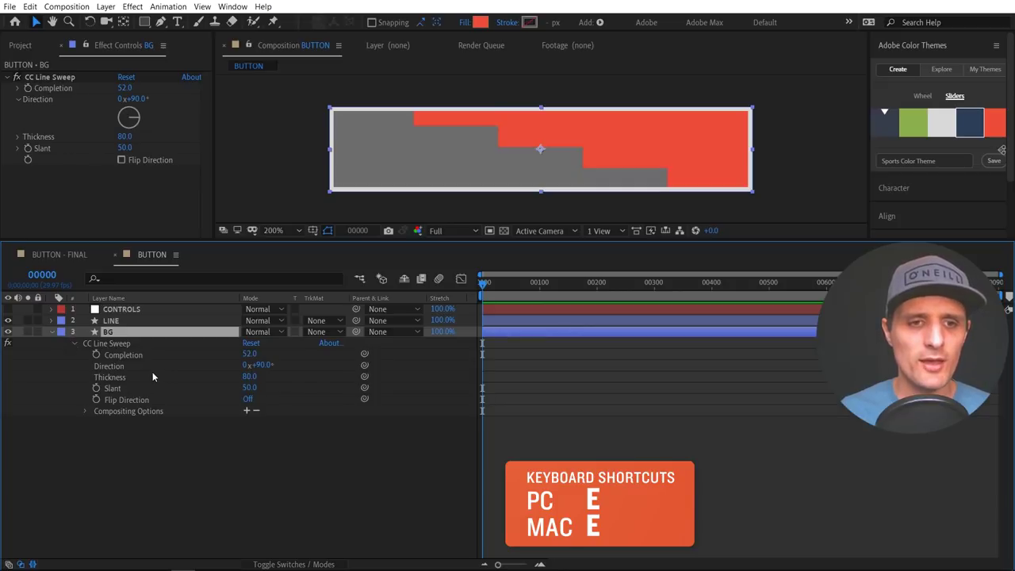
pyautogui.moveTo(249, 354); pyautogui.dragTo(242, 358)
pyautogui.click(111, 343)
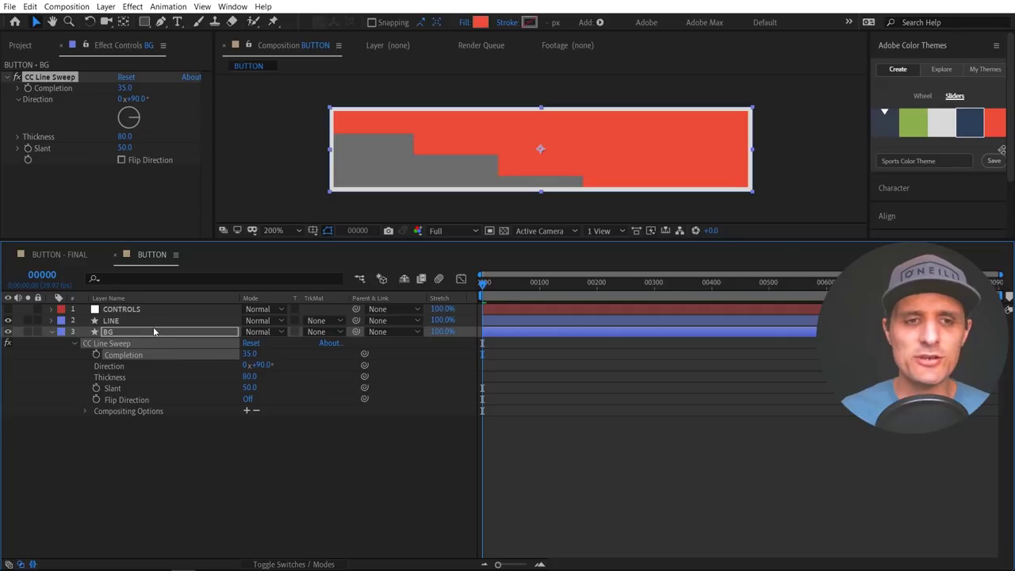
# - Reveal the LINE layer's expressions, copy the whole Start expression and collapse the layer
pyautogui.click(147, 322)
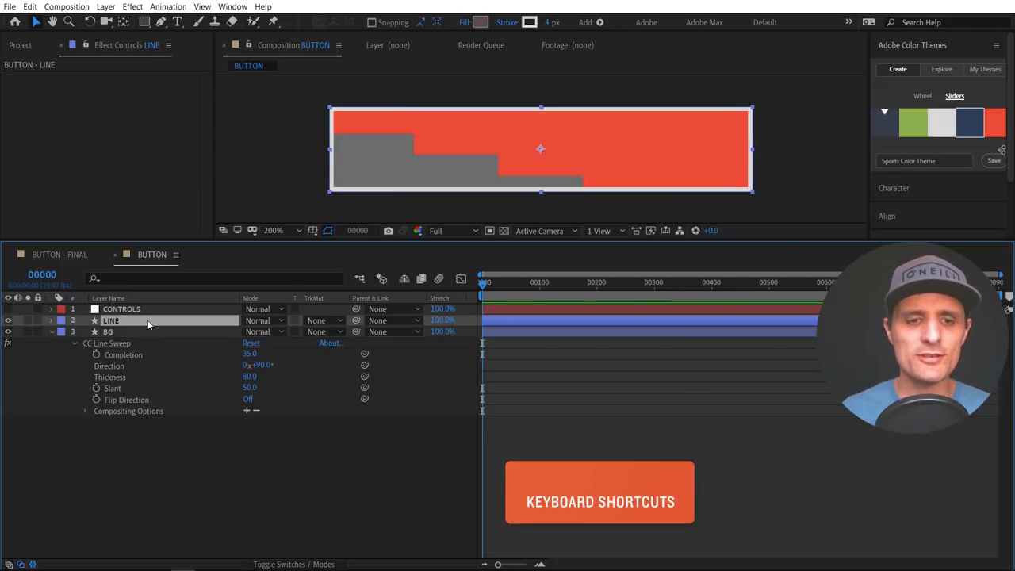
pyautogui.press('e')
pyautogui.press('e')
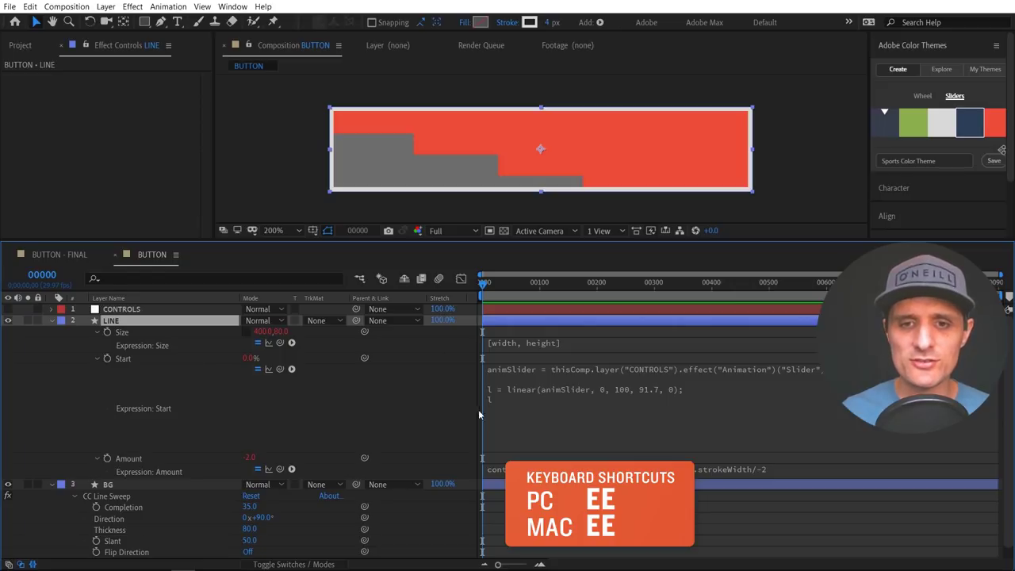
pyautogui.click(521, 410)
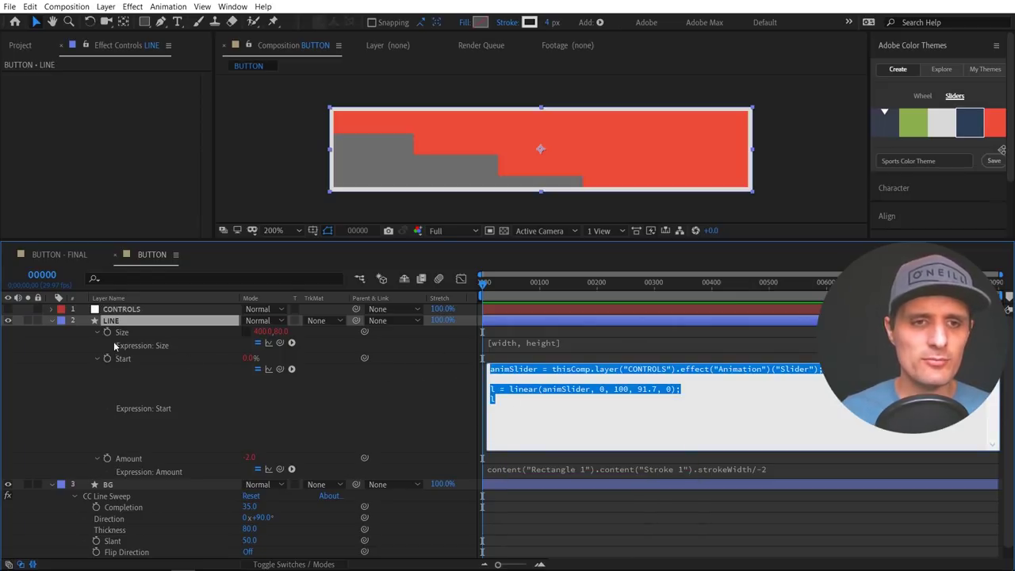
pyautogui.click(52, 322)
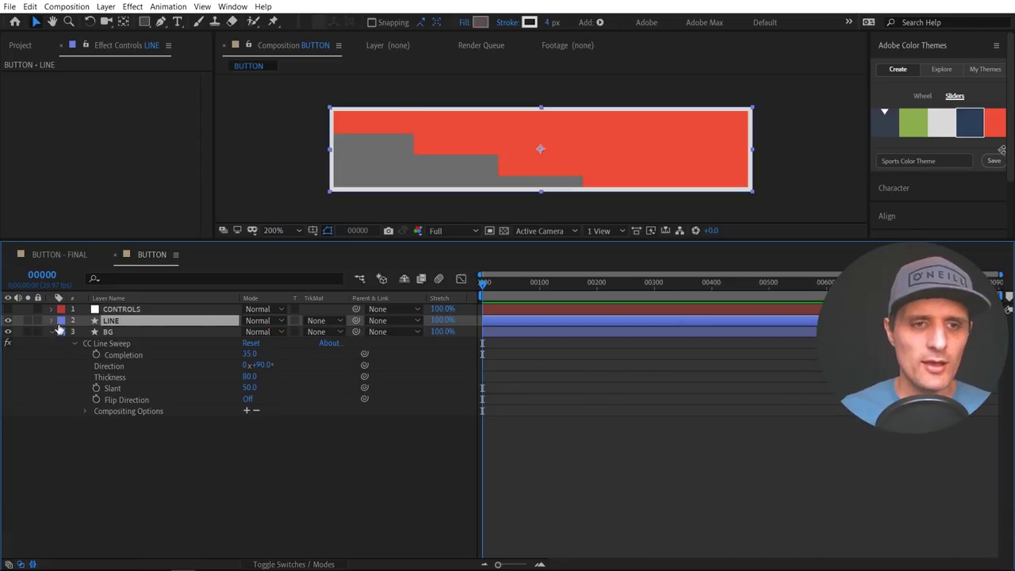
# - Add the copied Animation slider expression to the BG layer's CC Line Sweep Completion, changing its line to l = linear(animSlider, 0, 100, 100, 0)
pyautogui.keyDown('alt'); pyautogui.click(96, 355); pyautogui.keyUp('alt')
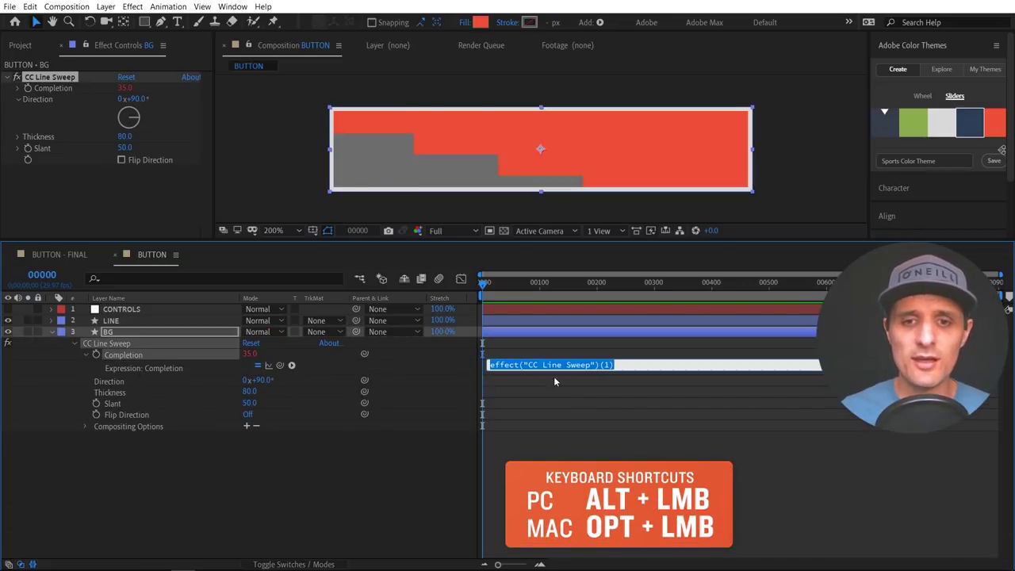
pyautogui.press('BackSpace')
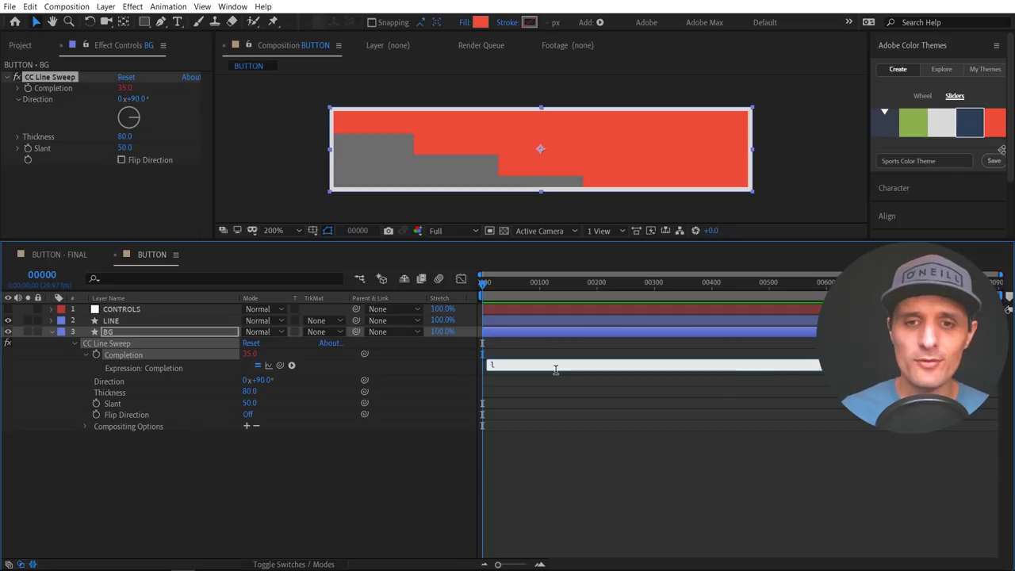
pyautogui.write('l = linear(animSlider, 0, 100, 91.7, 0); l')
pyautogui.write('animSlider = thisComp.layer("CONTROLS").effect("Animation")("Slider");')
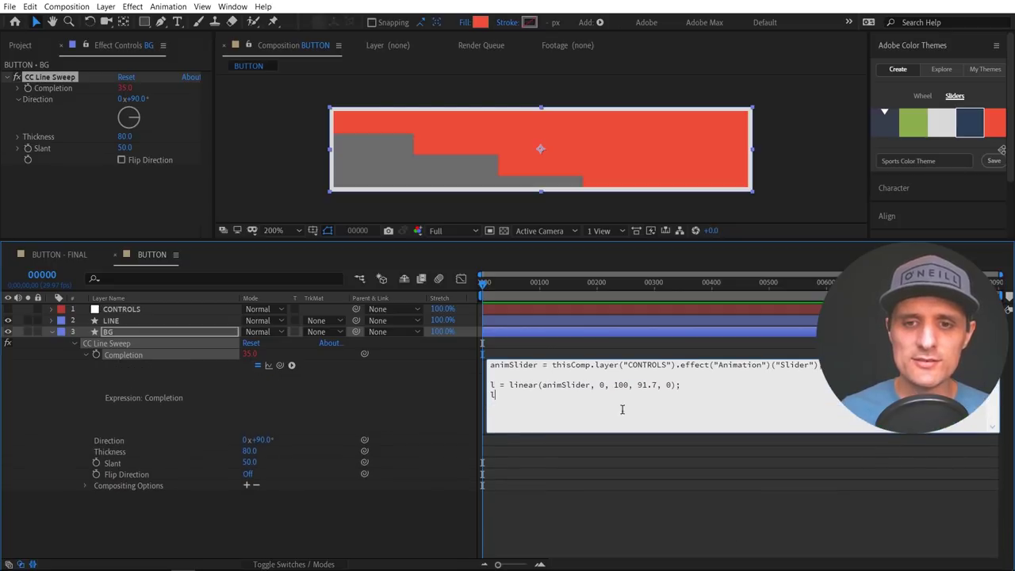
pyautogui.moveTo(658, 385); pyautogui.dragTo(638, 386)
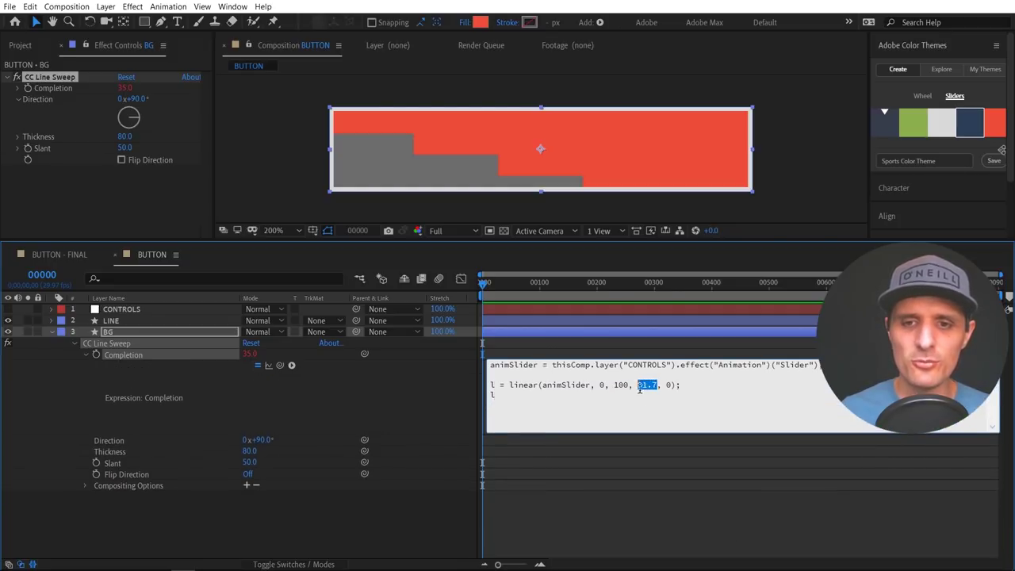
pyautogui.write('100')
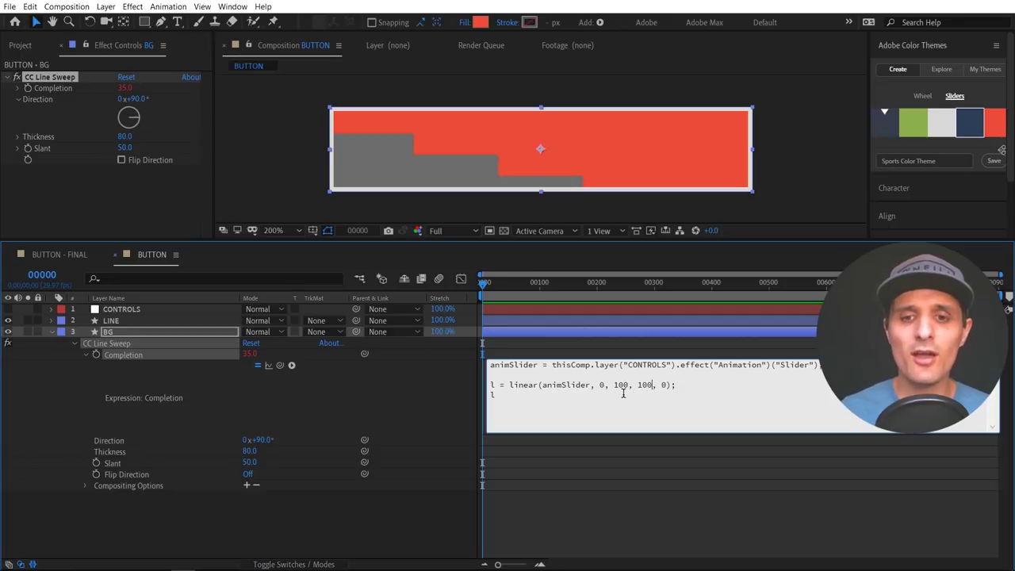
pyautogui.click(438, 392)
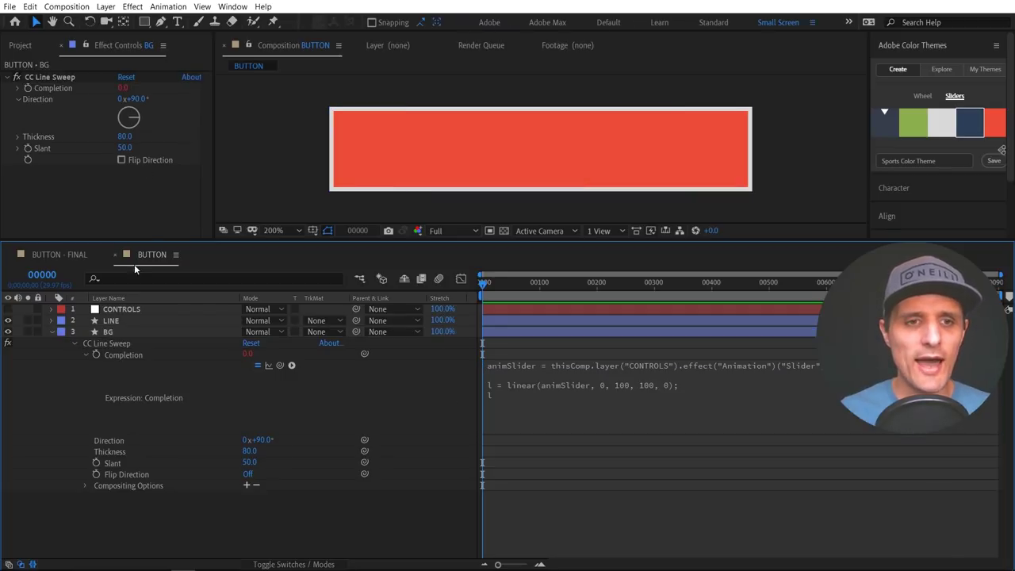
# - Test the BG sweep by setting the CONTROLS layer's Animation slider to 0, scrubbing it to 100 and back to 88
pyautogui.click(123, 310)
pyautogui.click(128, 88)
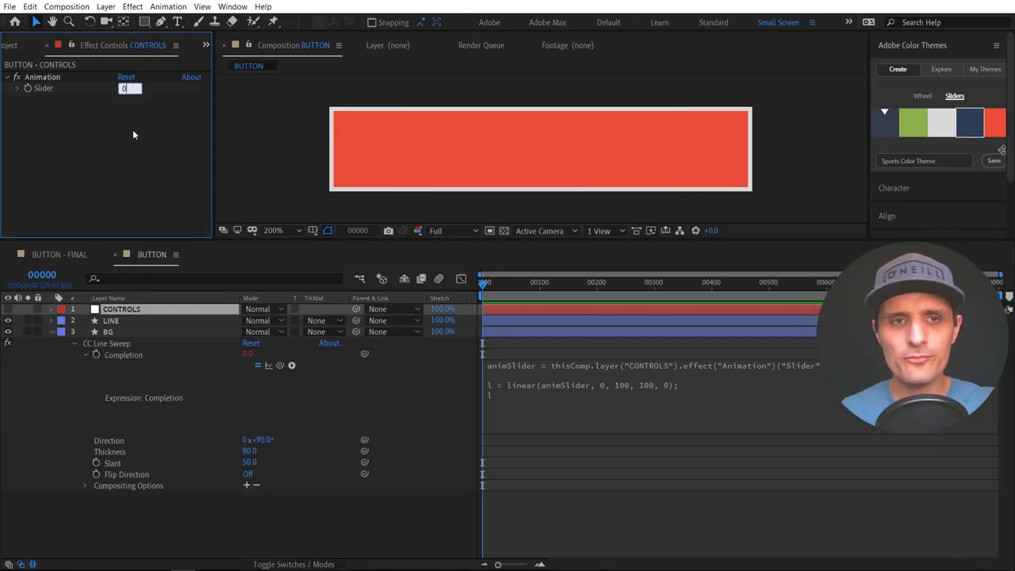
pyautogui.press('Return')
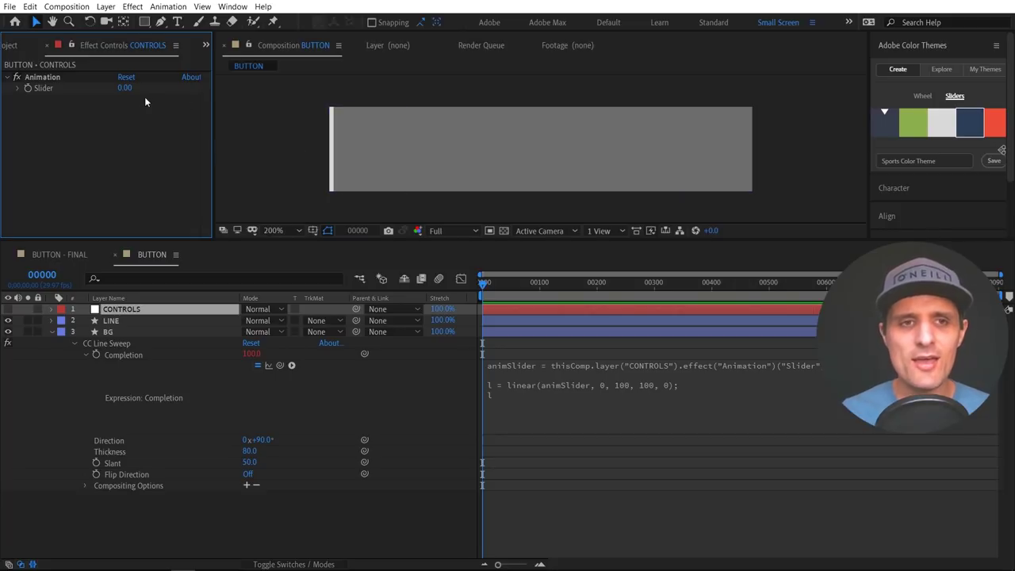
pyautogui.moveTo(127, 88); pyautogui.dragTo(196, 92)
pyautogui.press('space')
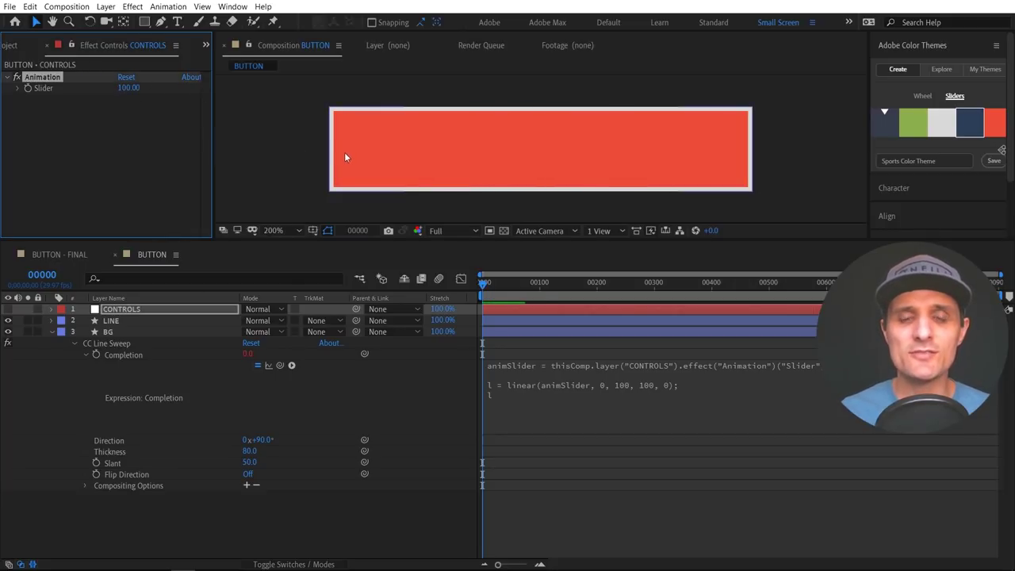
pyautogui.moveTo(129, 88); pyautogui.dragTo(145, 110)
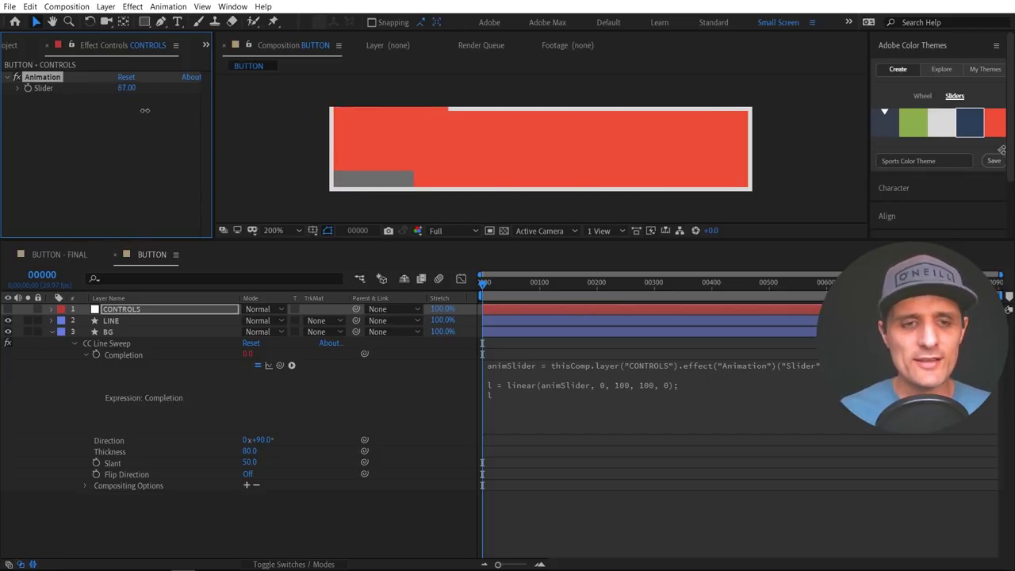
# - Collapse the BG layer's properties and check the layers of the BUTTON - FINAL composition before returning to BUTTON
pyautogui.click(53, 332)
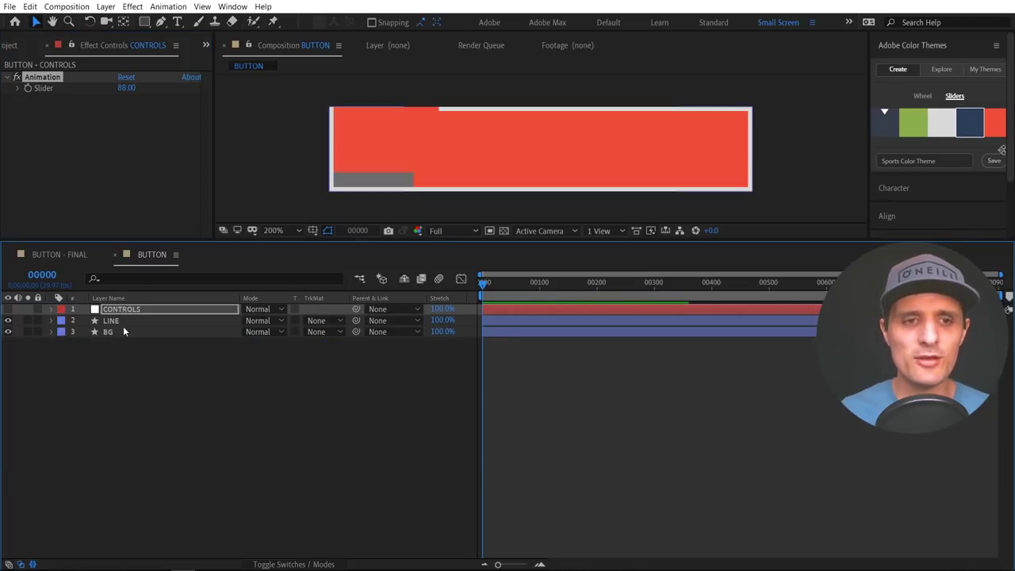
pyautogui.click(132, 322)
pyautogui.click(123, 332)
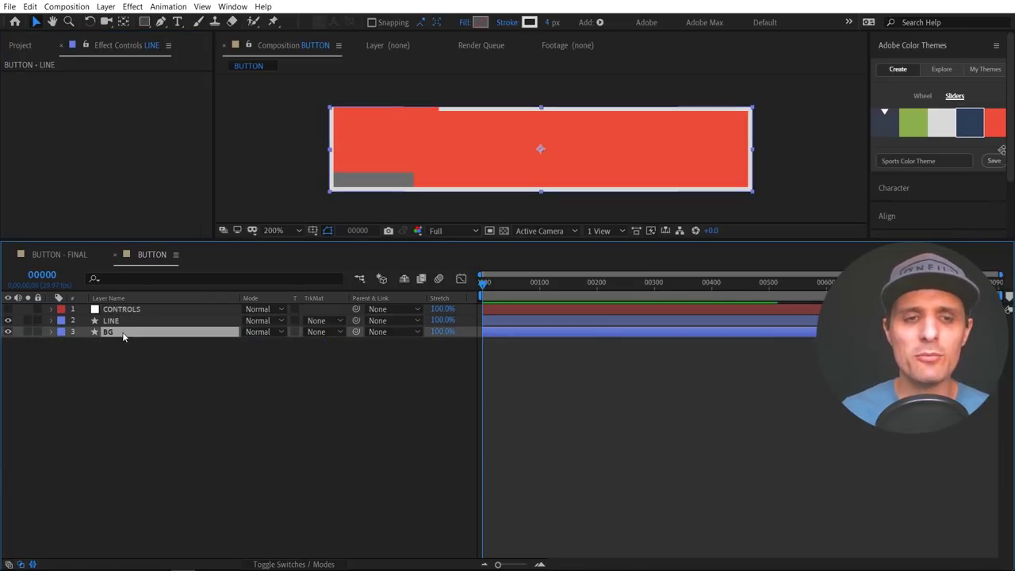
pyautogui.click(81, 256)
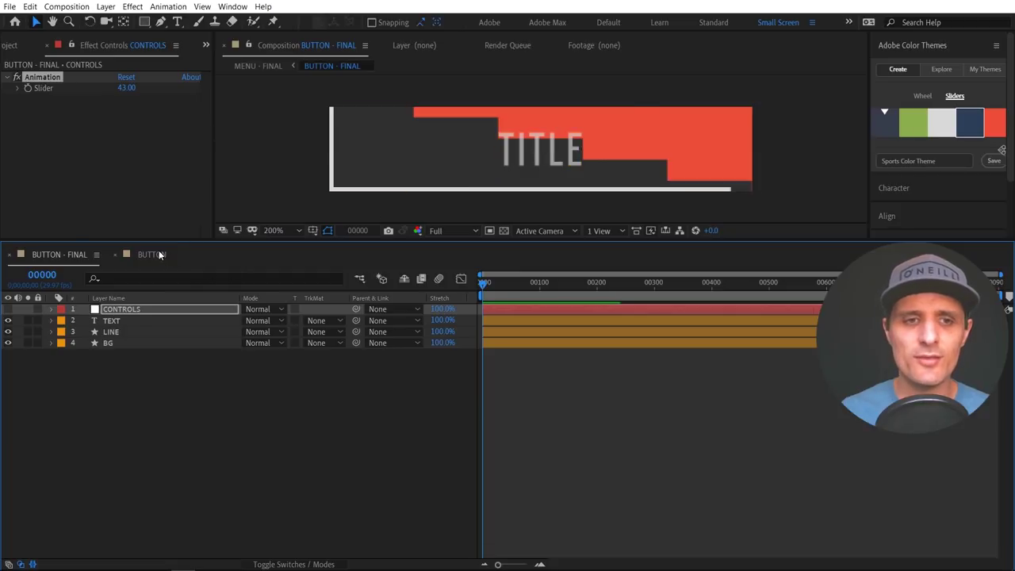
pyautogui.click(154, 254)
# - Create a text layer reading TITLE over the red button background and select it in the timeline
pyautogui.click(178, 22)
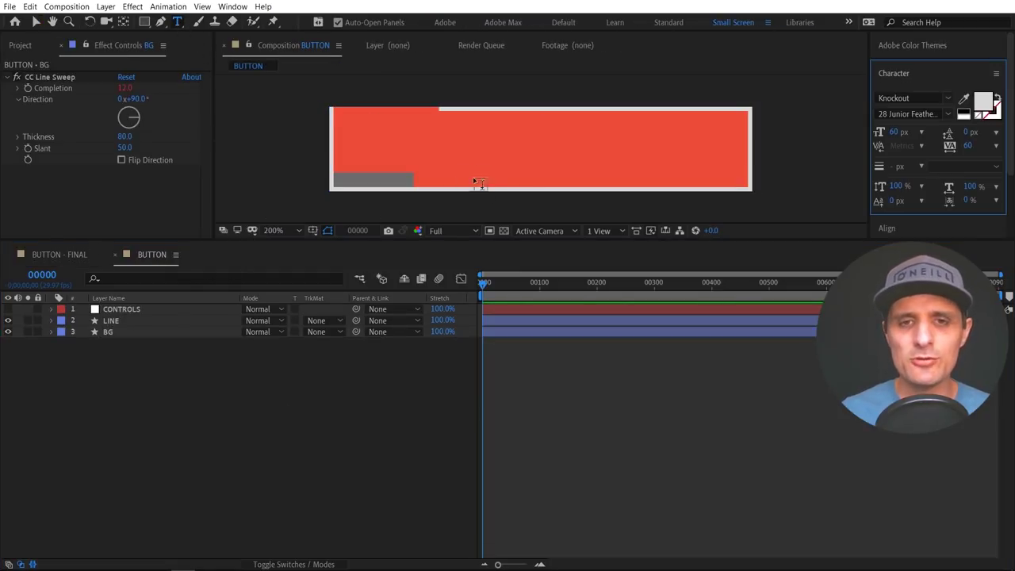
pyautogui.click(486, 169)
pyautogui.write('TITLE')
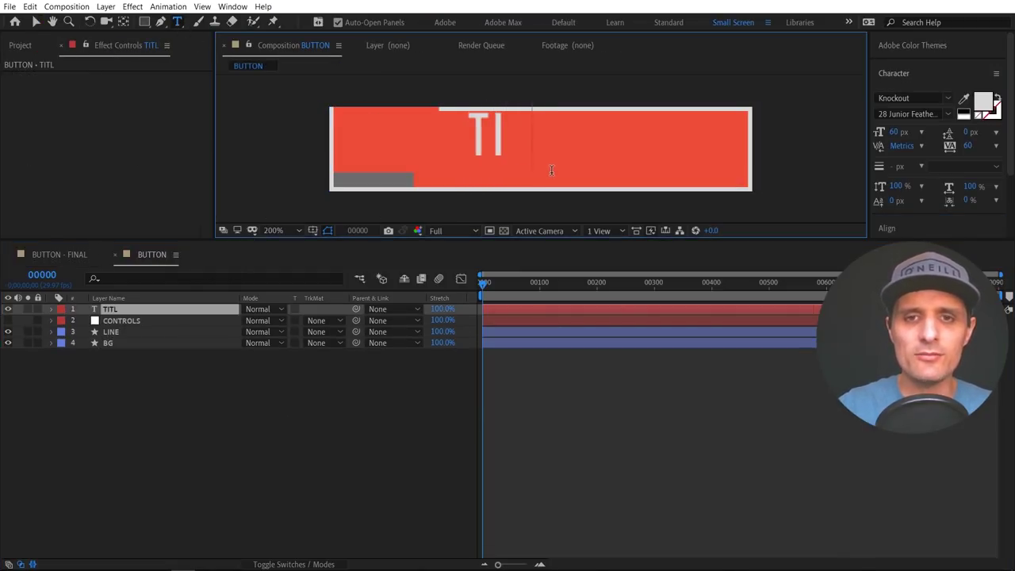
pyautogui.click(166, 326)
pyautogui.click(153, 310)
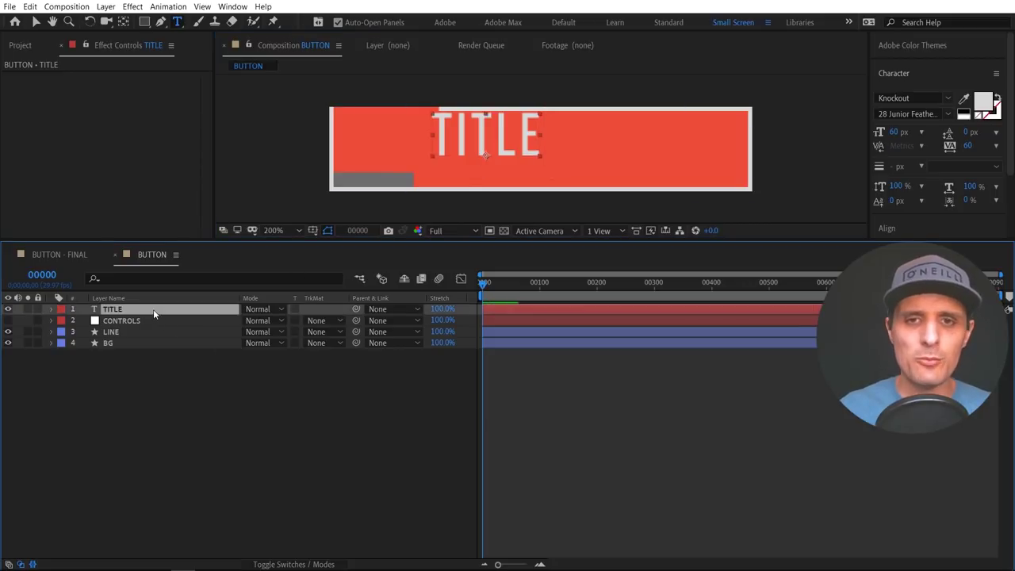
# - Center the TITLE layer's anchor point in its text and center the layer in the composition
pyautogui.press('v')
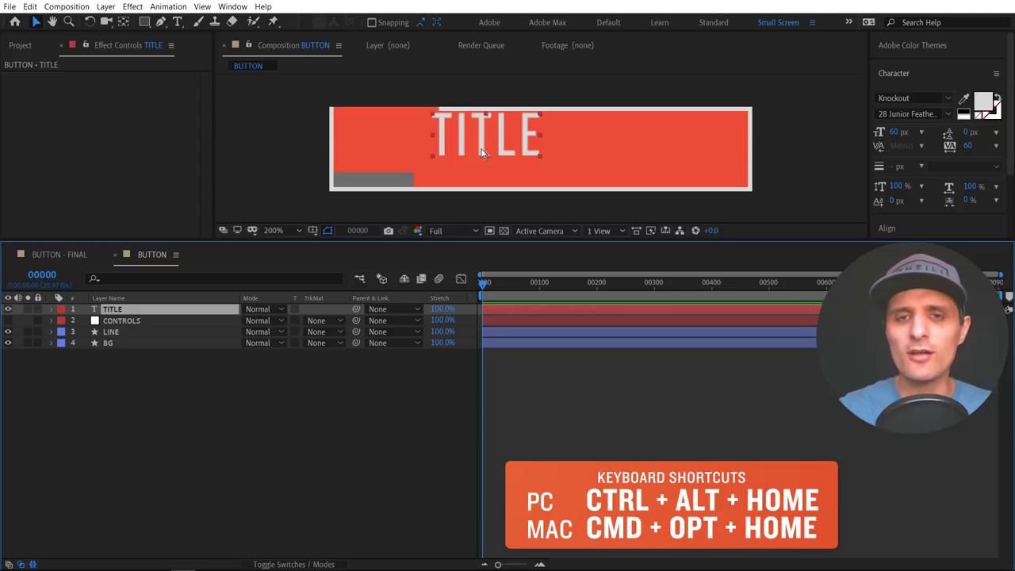
pyautogui.hotkey('ctrl', 'alt', 'Home')
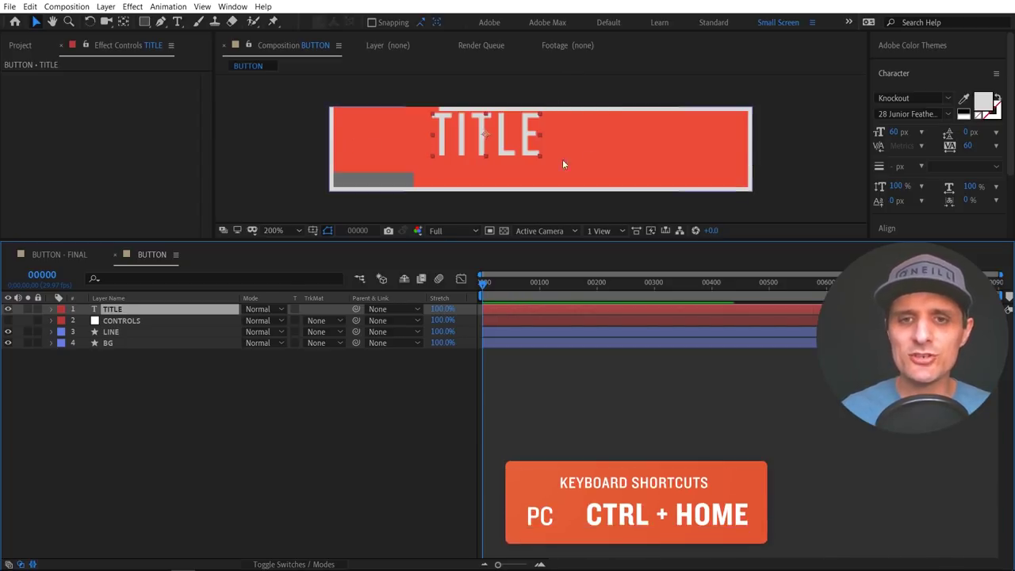
pyautogui.hotkey('ctrl', 'Home')
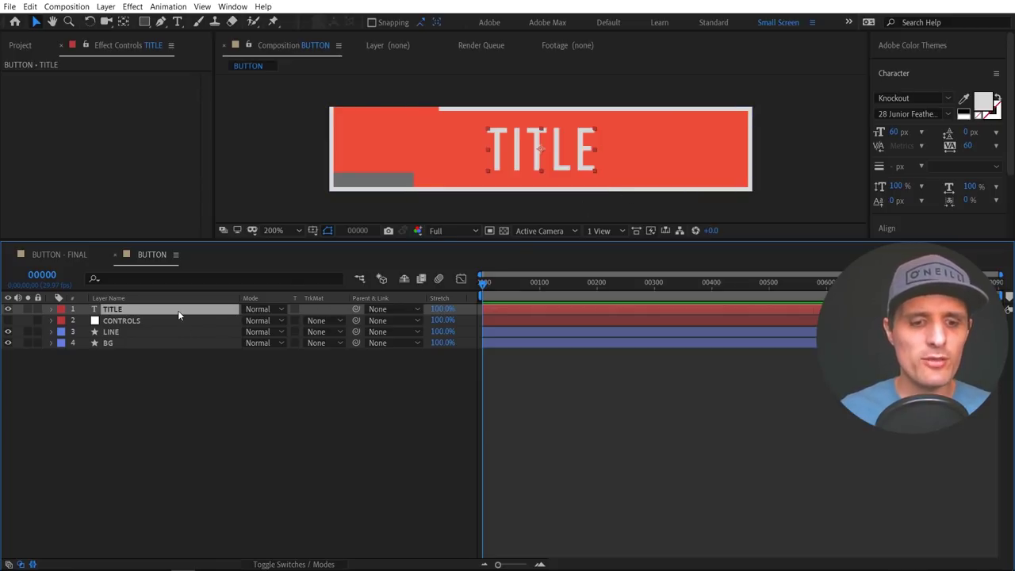
# - Reveal the TITLE layer's Scale and Opacity, and move the layer below CONTROLS in the stacking order
pyautogui.press('s')
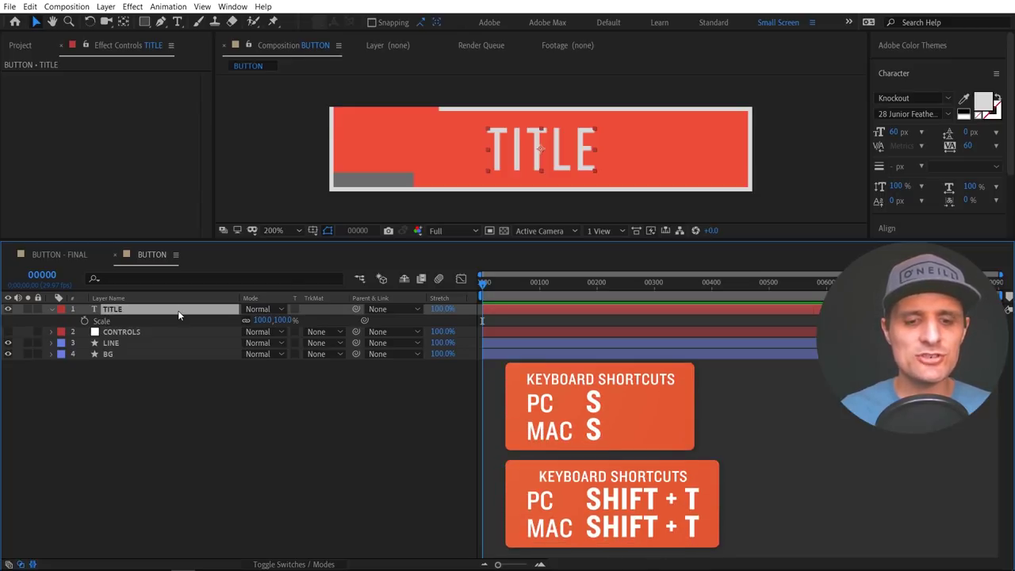
pyautogui.hotkey('shift', 't')
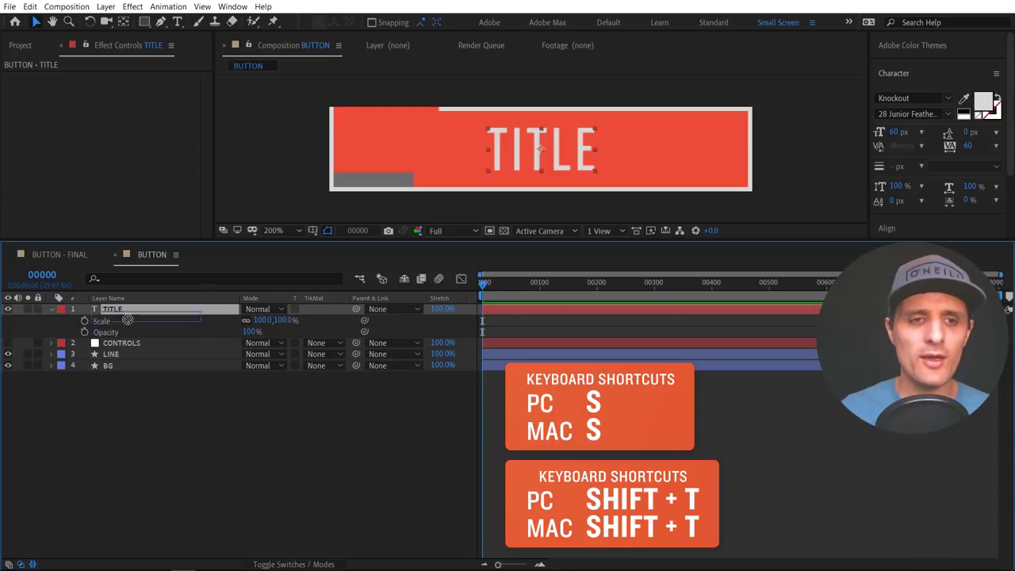
pyautogui.moveTo(126, 320); pyautogui.dragTo(131, 357)
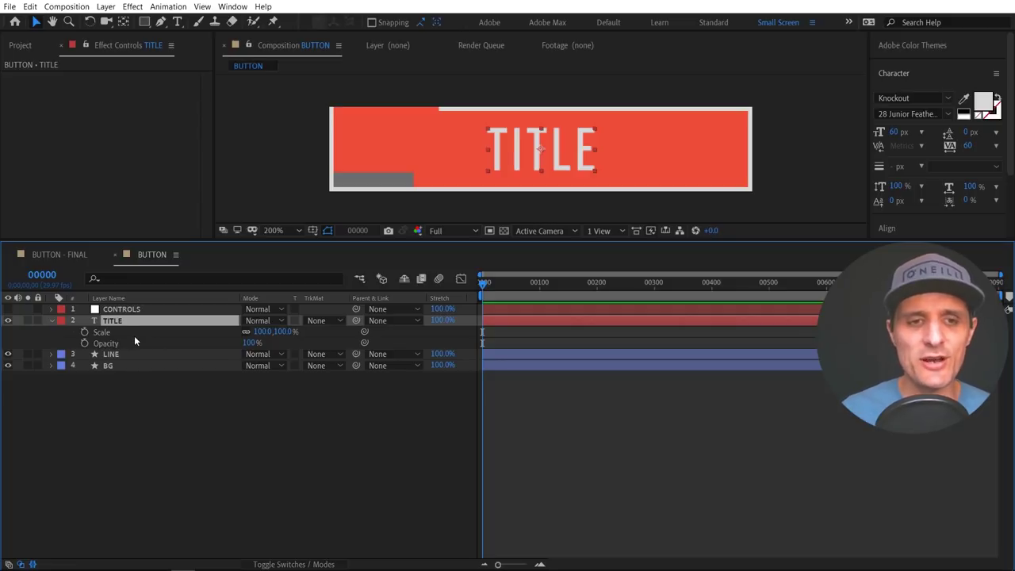
# - Add the copied Animation slider expression to the TITLE layer's Opacity, changing its line to l = linear(animSlider, 0, 100, 40, 100)
pyautogui.keyDown('alt'); pyautogui.click(86, 344); pyautogui.keyUp('alt')
pyautogui.write('t')
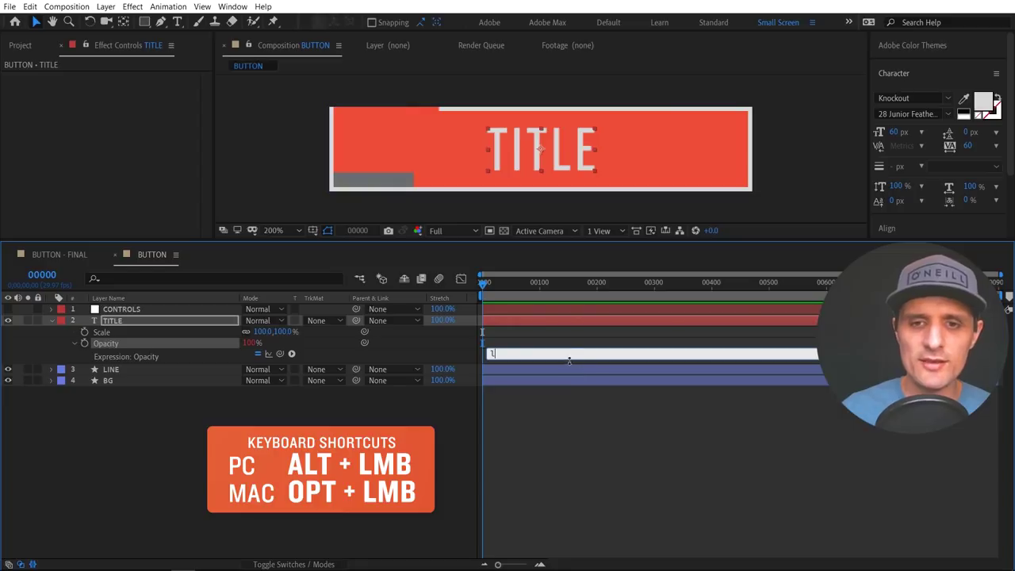
pyautogui.hotkey('ctrl', 'a')
pyautogui.write('animSlider = thisComp.layer("CONTROLS").effect("Animation")("Slider");  l = linear(animSlider, 0, 100, 91.7, 0); l')
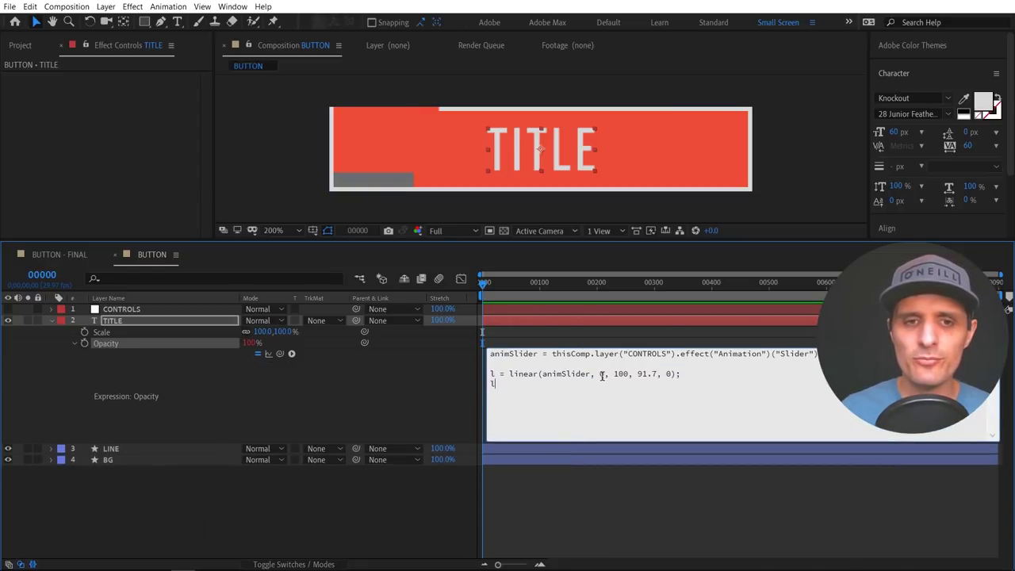
pyautogui.moveTo(664, 374); pyautogui.dragTo(637, 374)
pyautogui.write('40')
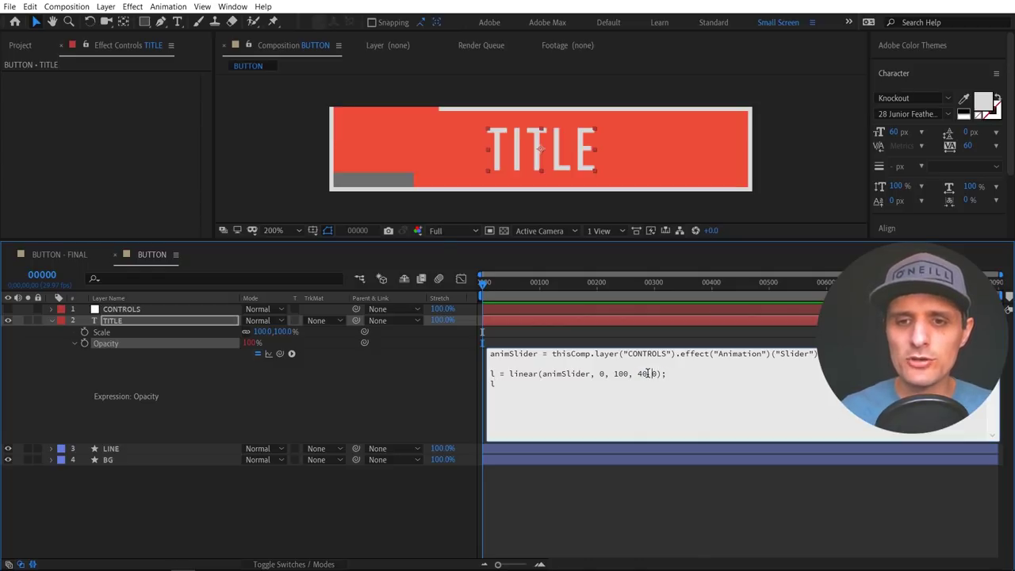
pyautogui.write(',')
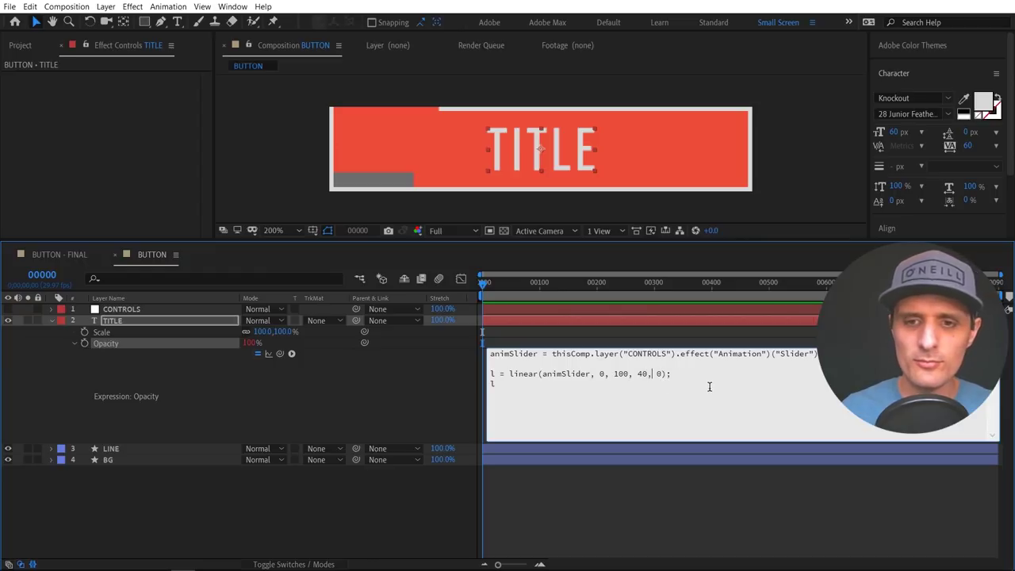
pyautogui.click(657, 373)
pyautogui.write('10')
pyautogui.click(443, 385)
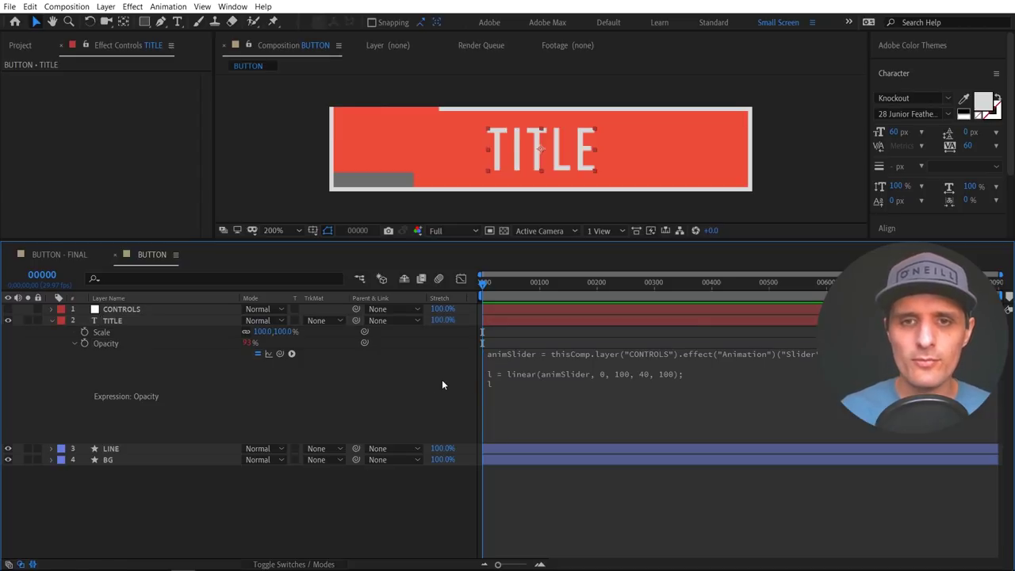
# - Test the title's opacity by switching the CONTROLS layer's Animation slider between 0 and 100 twice, leaving it at 100
pyautogui.click(151, 309)
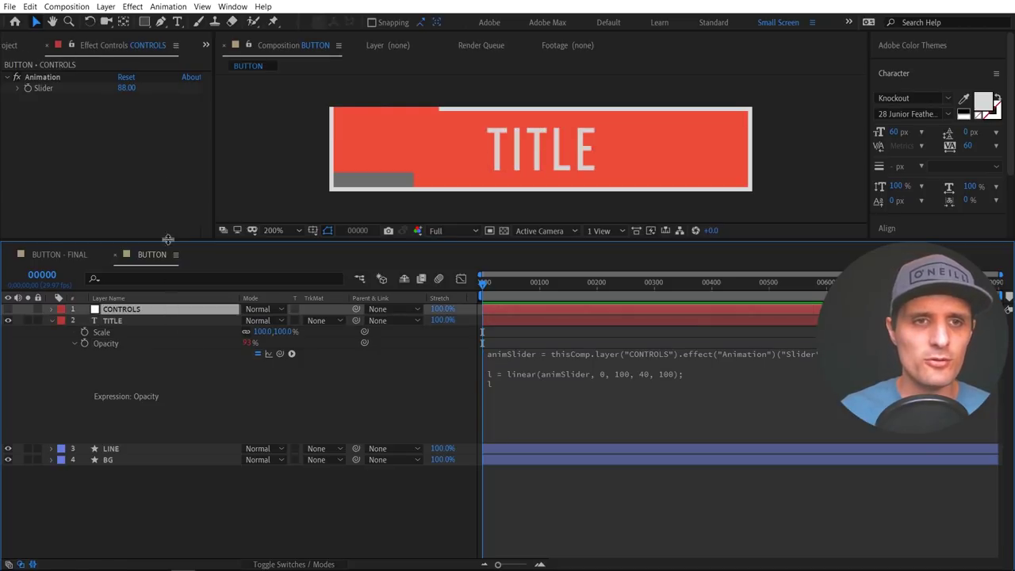
pyautogui.click(128, 90)
pyautogui.write('0')
pyautogui.press('Return')
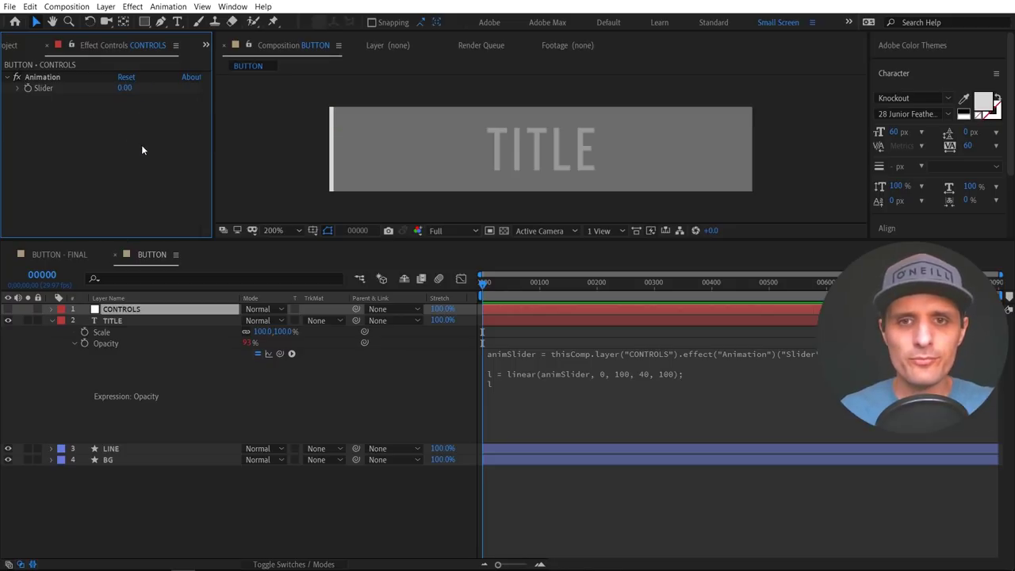
pyautogui.click(124, 88)
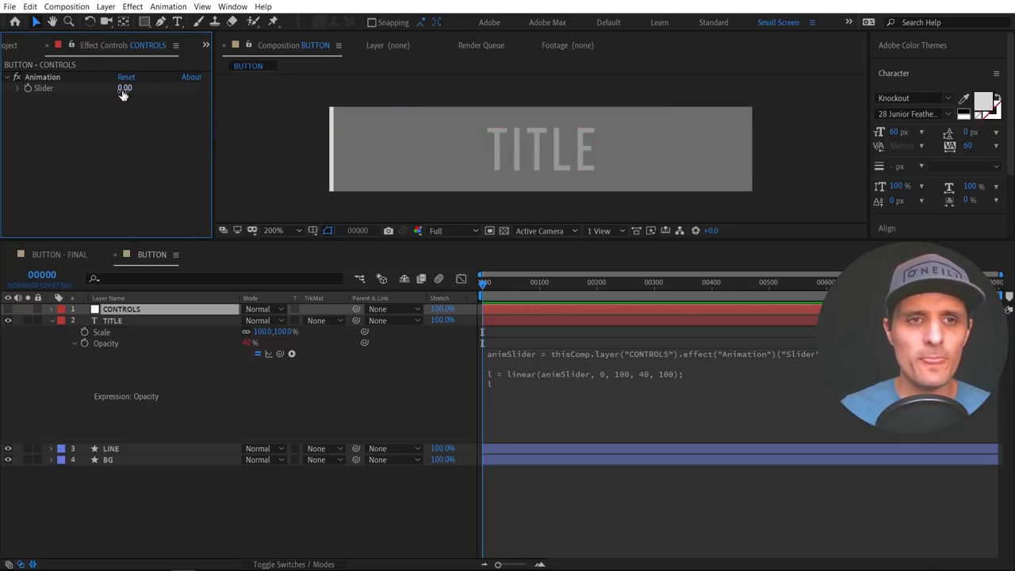
pyautogui.write('100')
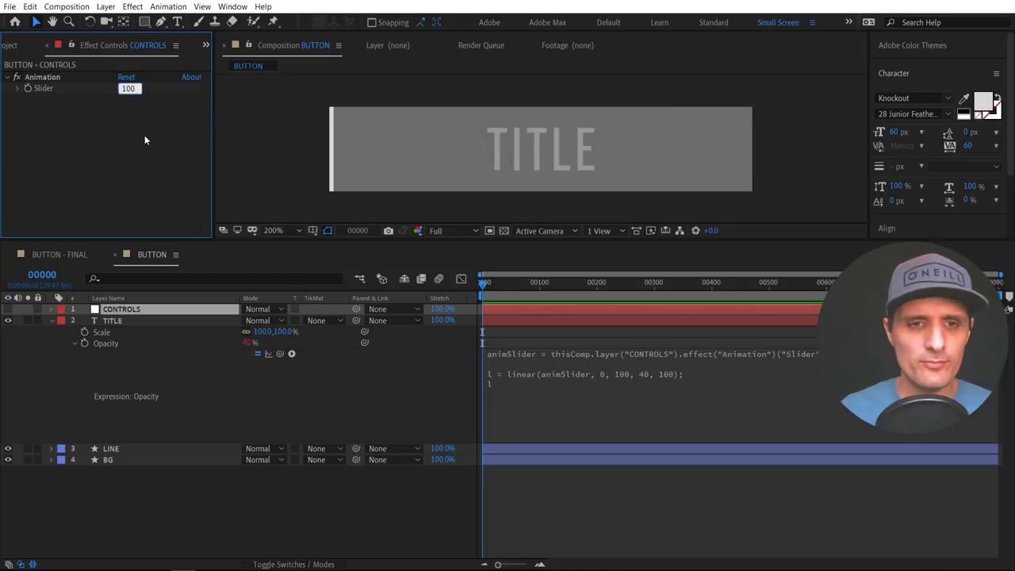
pyautogui.press('Return')
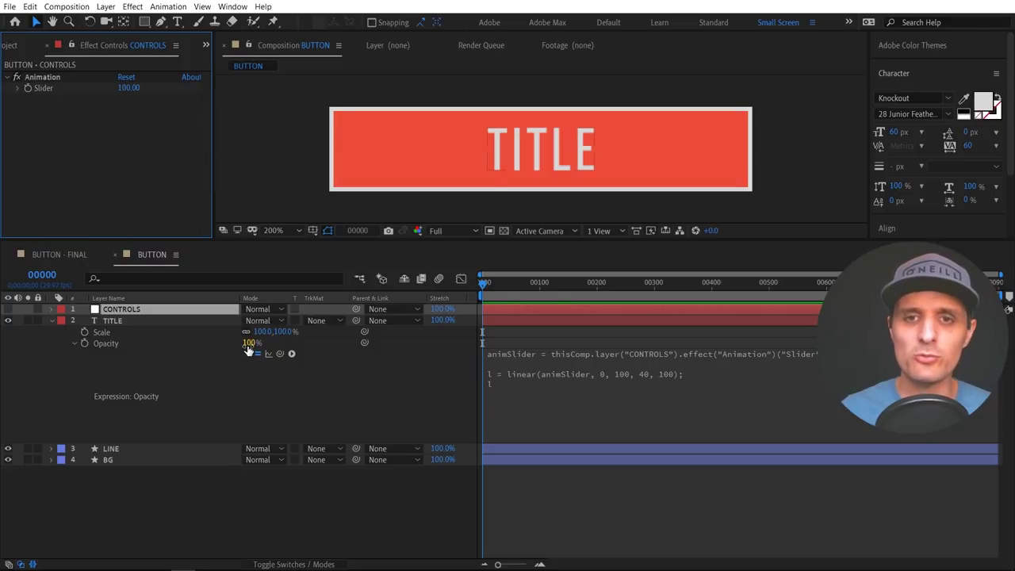
pyautogui.click(131, 90)
pyautogui.write('0')
pyautogui.press('Return')
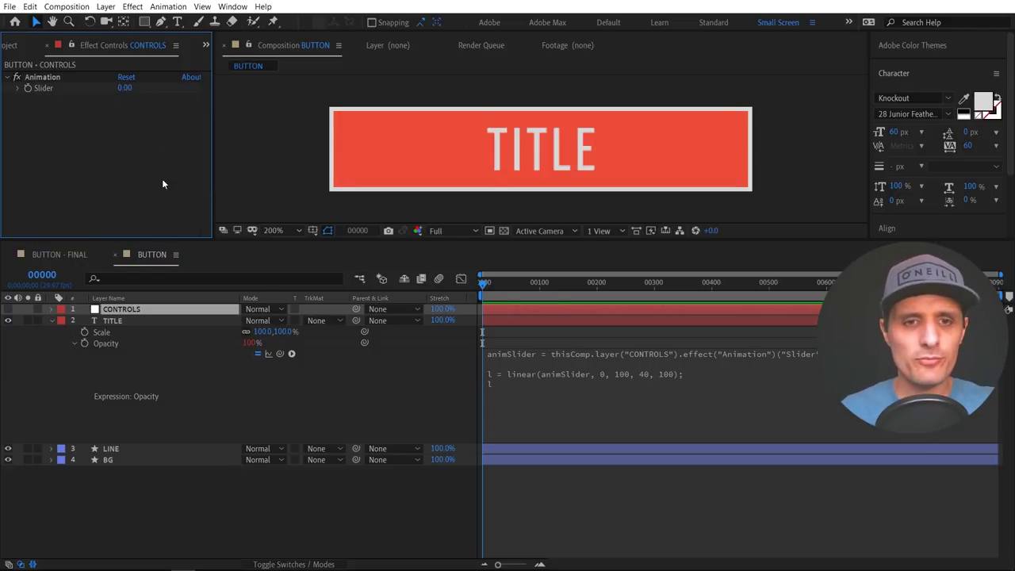
pyautogui.click(124, 88)
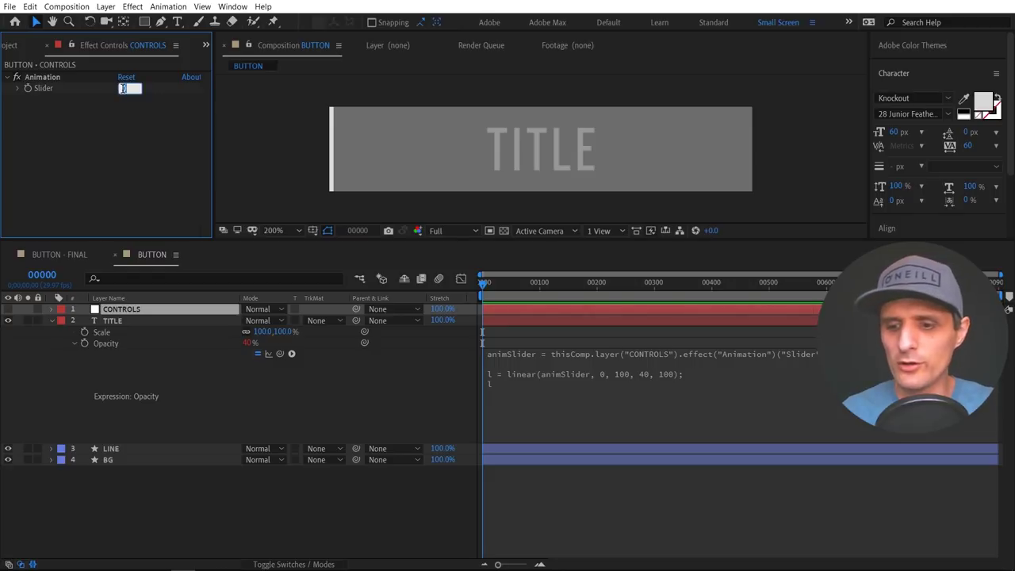
pyautogui.write('100')
pyautogui.press('Return')
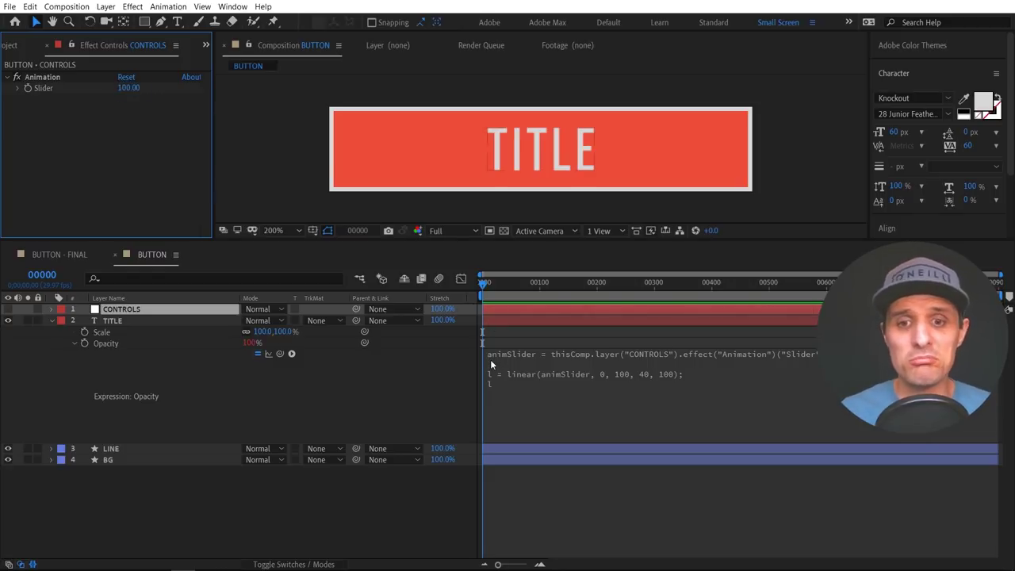
# - Copy the TITLE layer's Opacity expression and add it as the expression of the same layer's Scale
pyautogui.click(534, 365)
pyautogui.hotkey('ctrl', 'c')
pyautogui.click(213, 364)
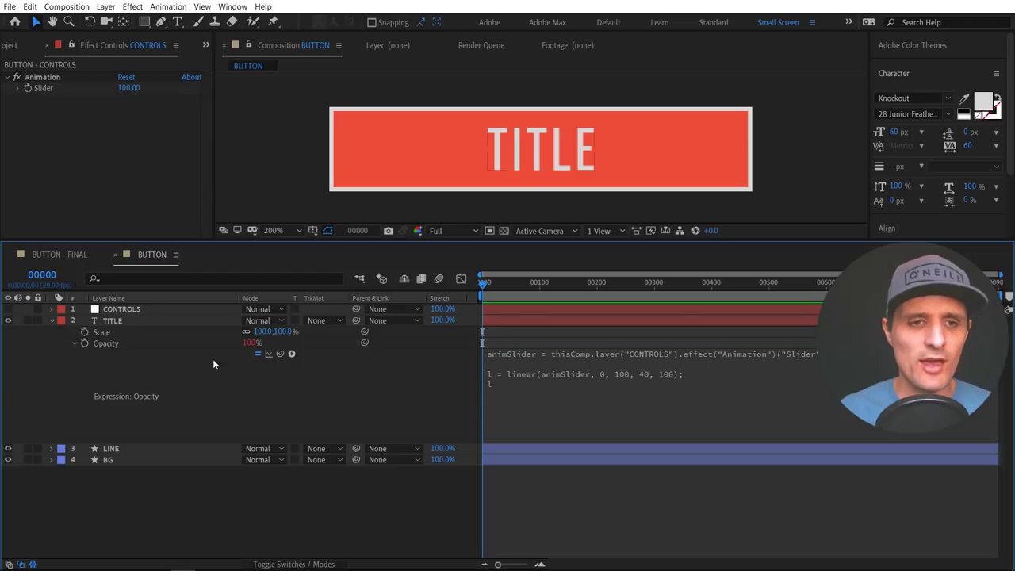
pyautogui.click(74, 343)
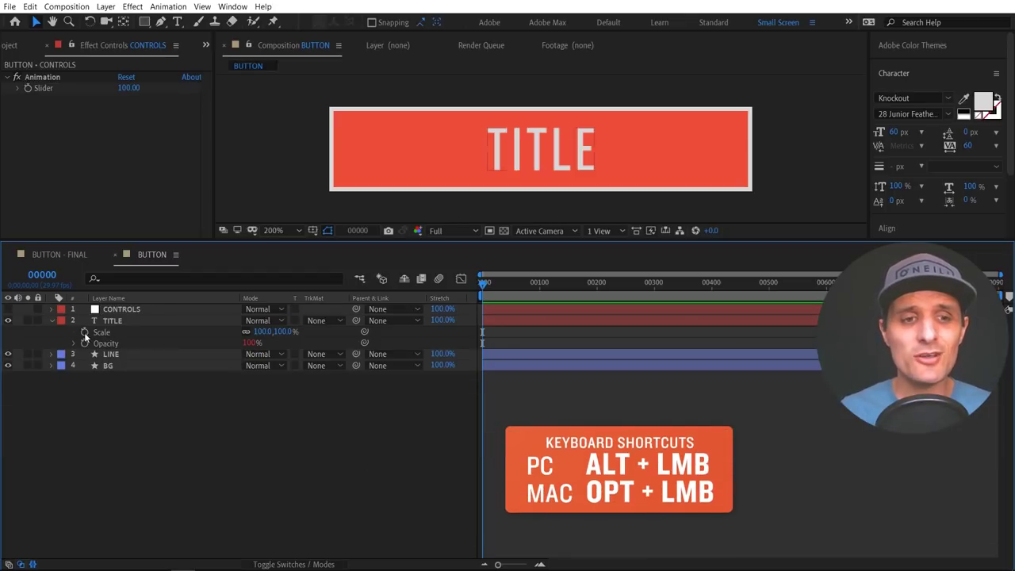
pyautogui.keyDown('alt'); pyautogui.click(84, 332); pyautogui.keyUp('alt')
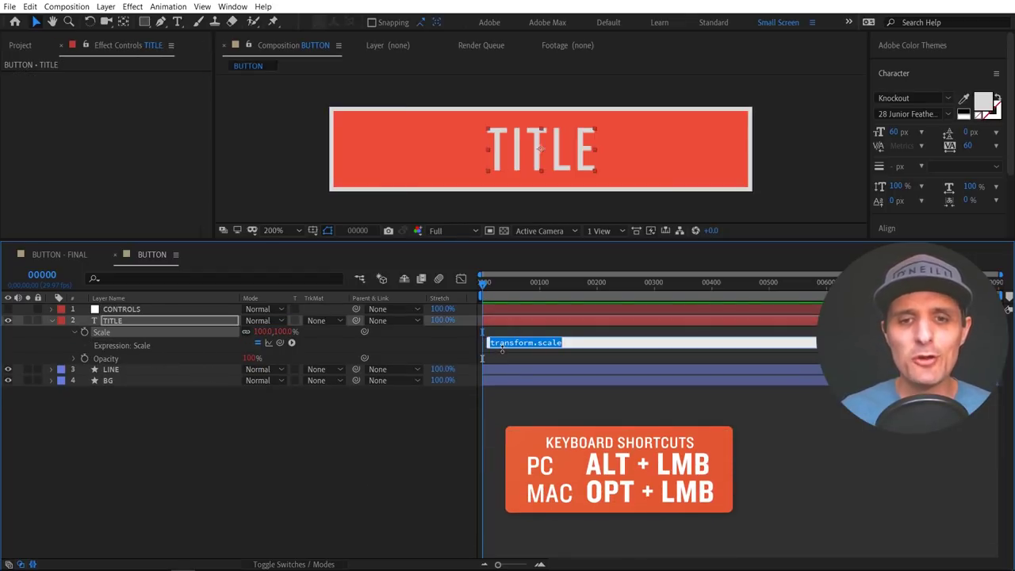
pyautogui.moveTo(502, 350); pyautogui.dragTo(392, 418)
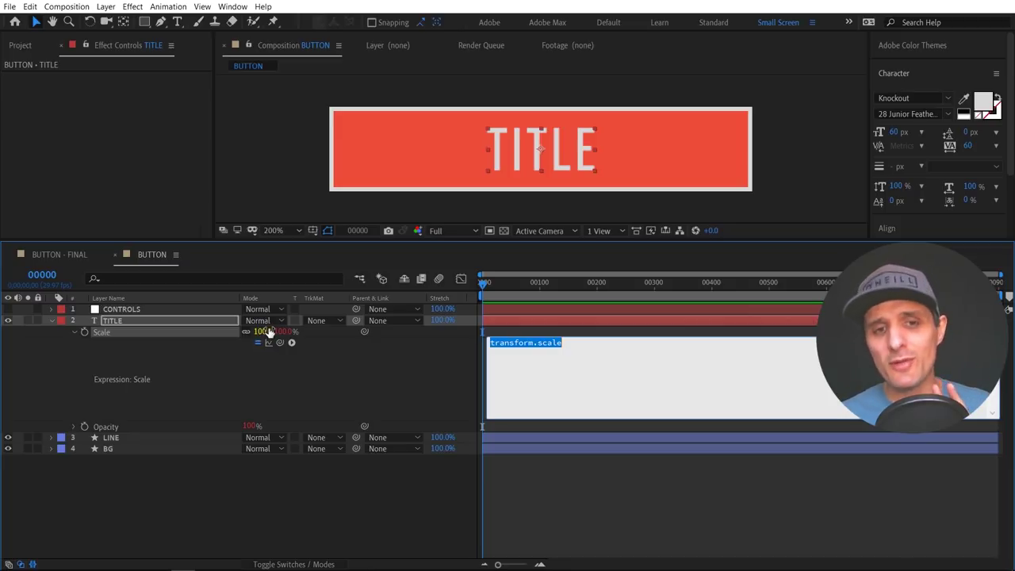
pyautogui.hotkey('ctrl', 'v')
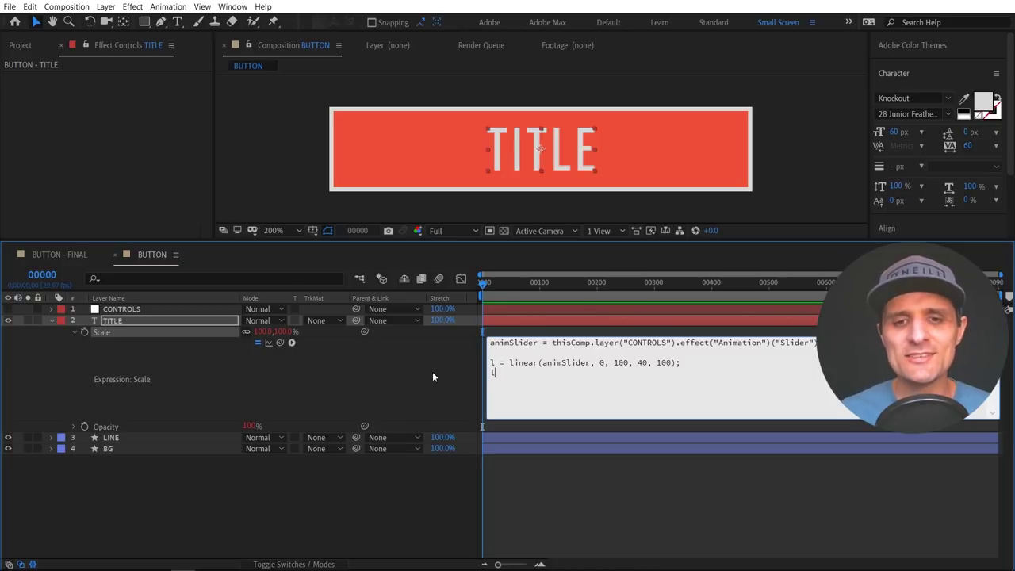
pyautogui.doubleClick(492, 372)
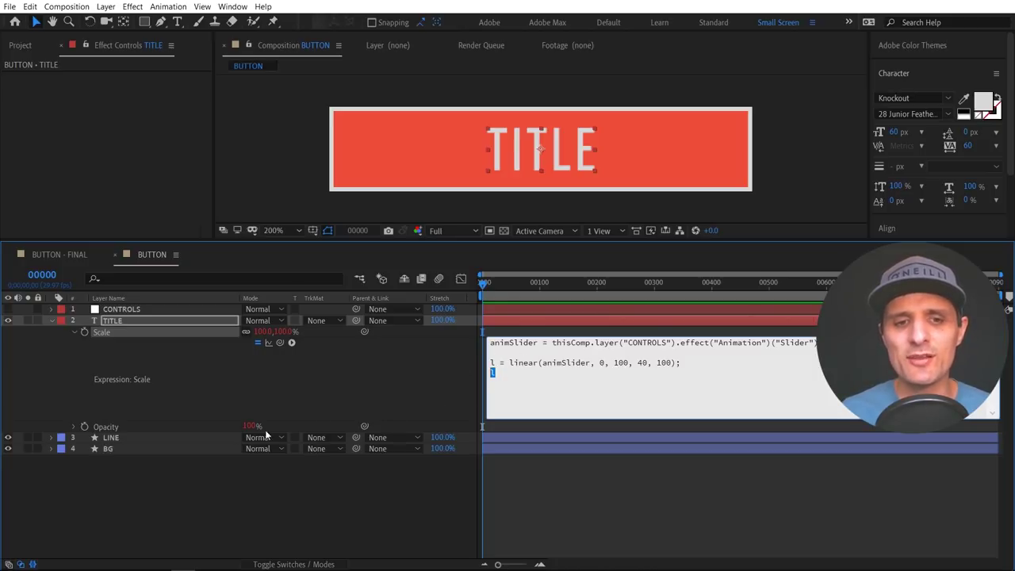
pyautogui.click(431, 373)
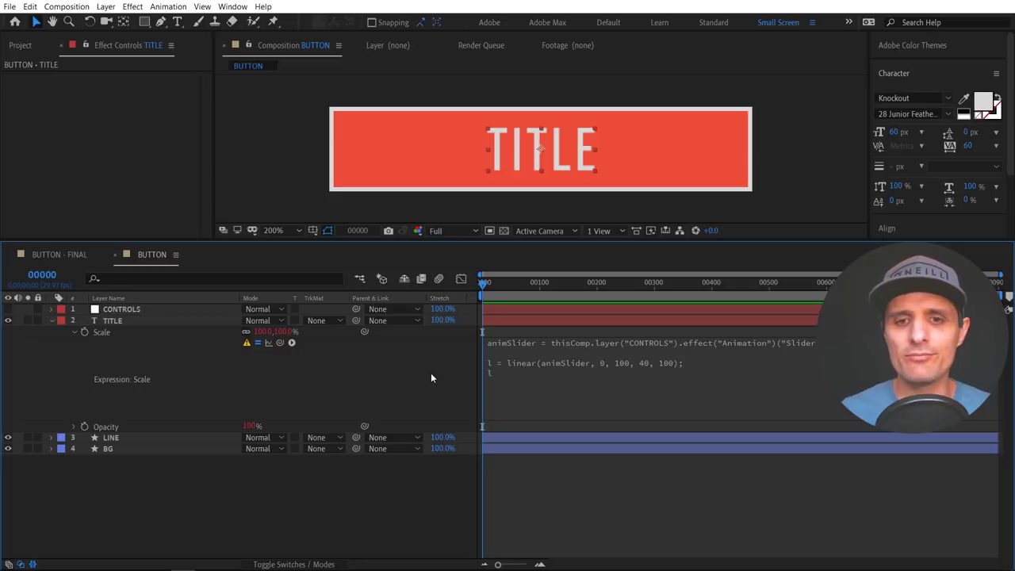
# - Change the last line of the TITLE layer's Scale expression to [l, l]
pyautogui.click(508, 380)
pyautogui.click(493, 374)
pyautogui.doubleClick(492, 373)
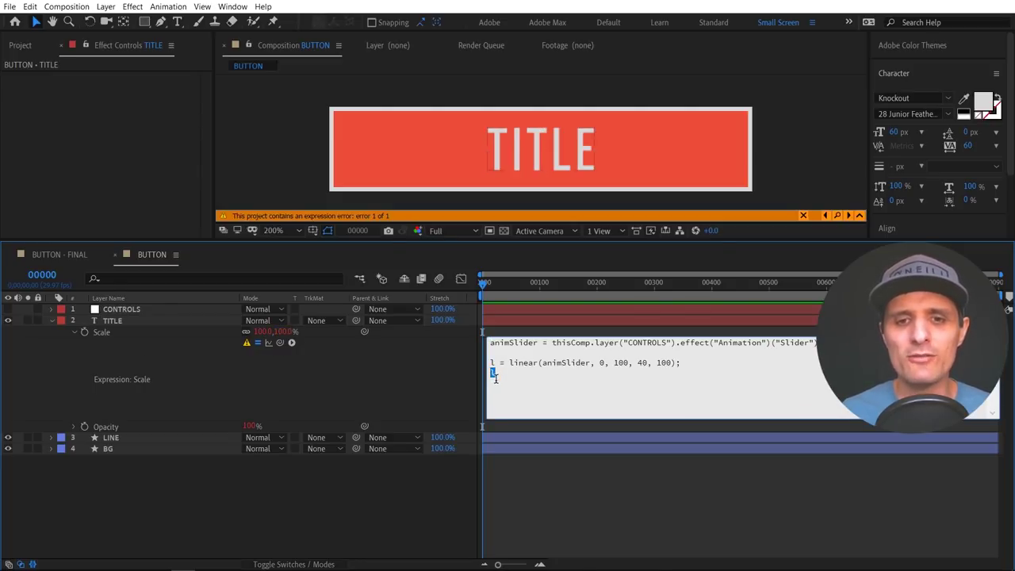
pyautogui.write('[]')
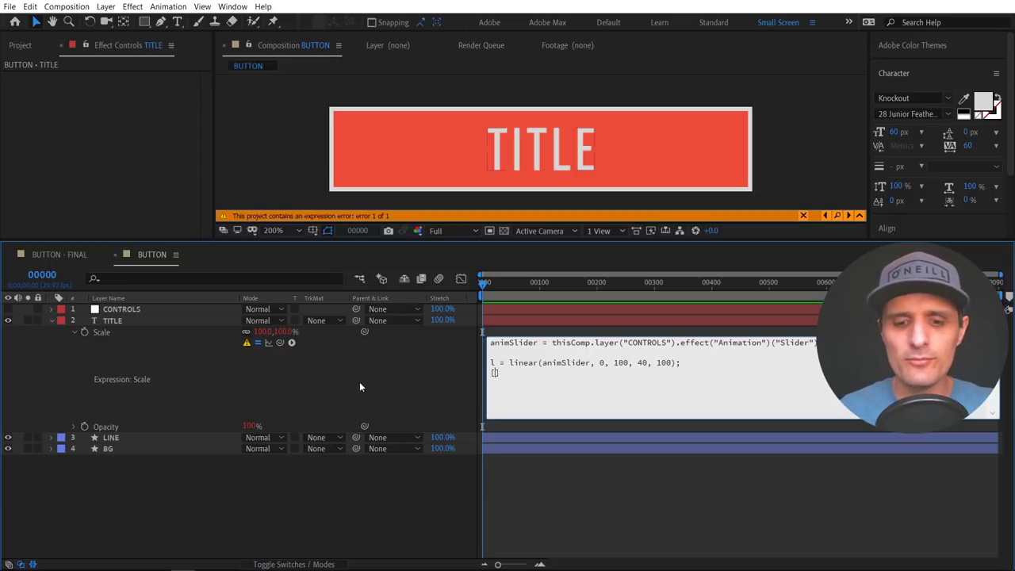
pyautogui.write('l, ')
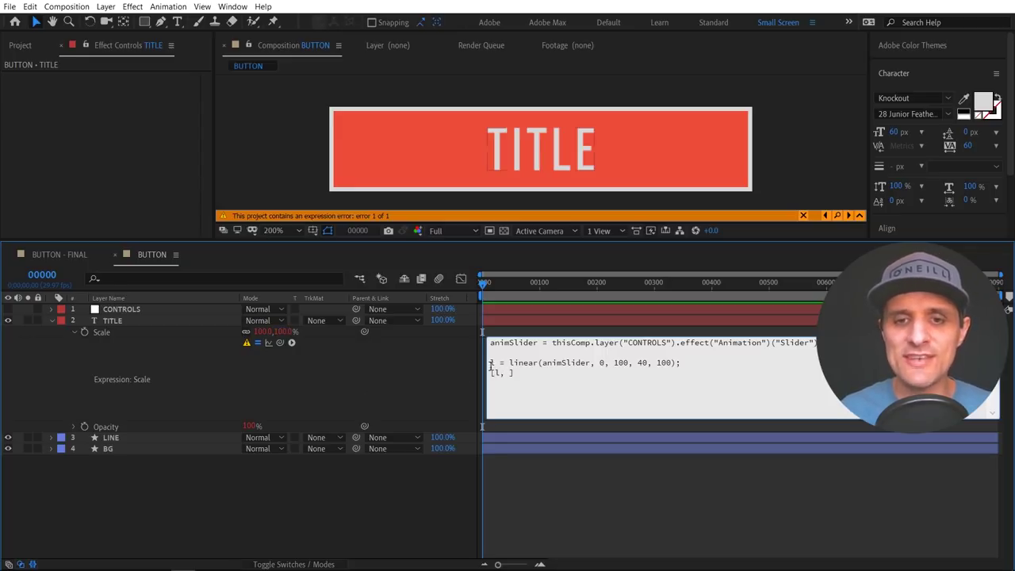
pyautogui.write('l')
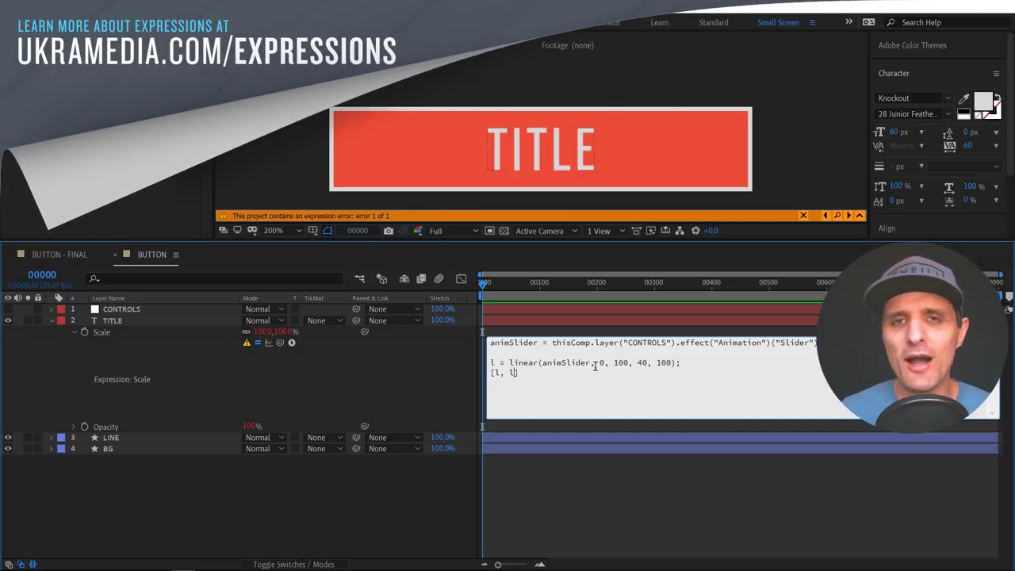
pyautogui.click(435, 386)
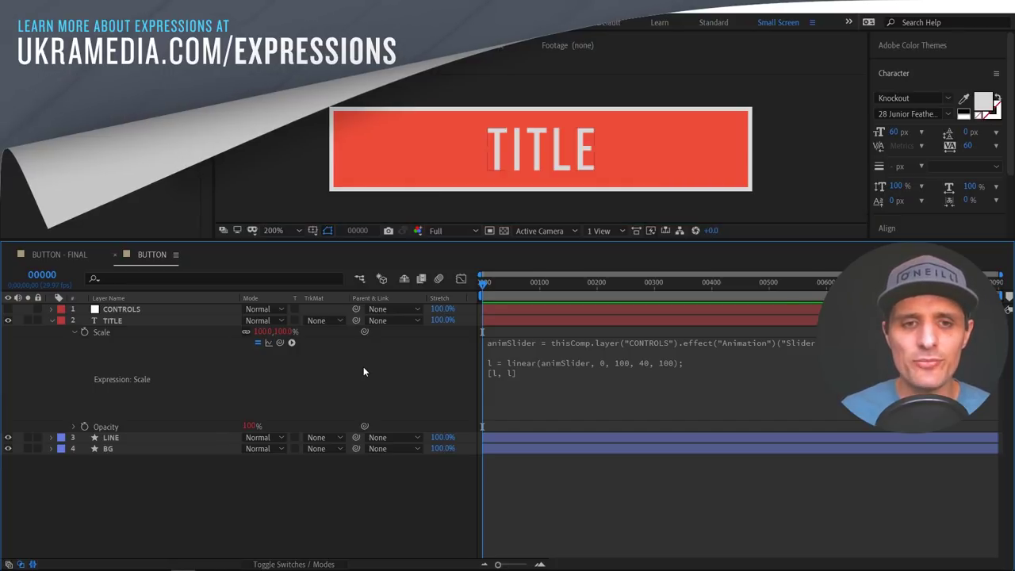
# - Test the title's scaling by setting the CONTROLS layer's Animation slider to 0
pyautogui.click(169, 310)
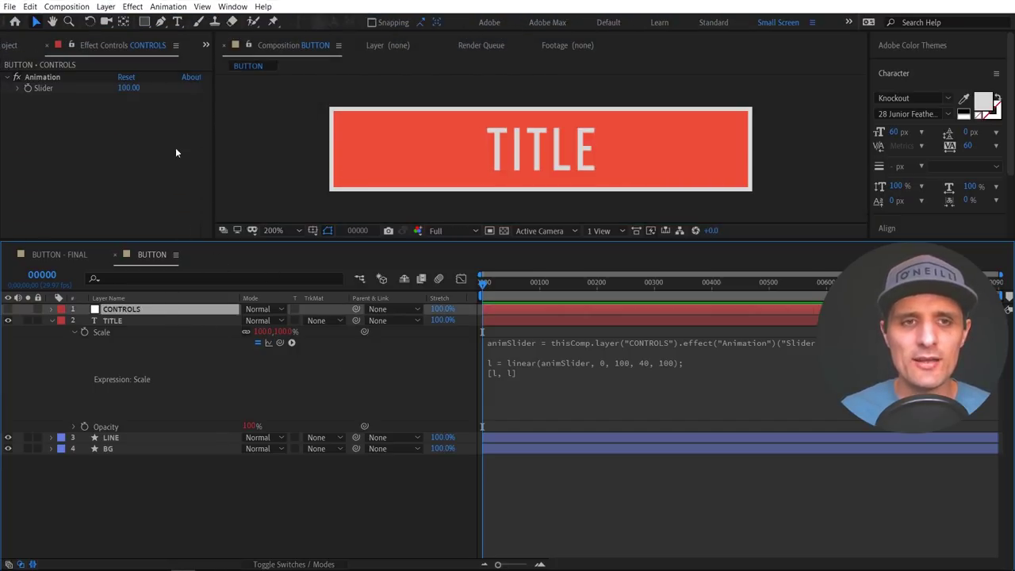
pyautogui.click(128, 87)
pyautogui.write('0')
pyautogui.press('Return')
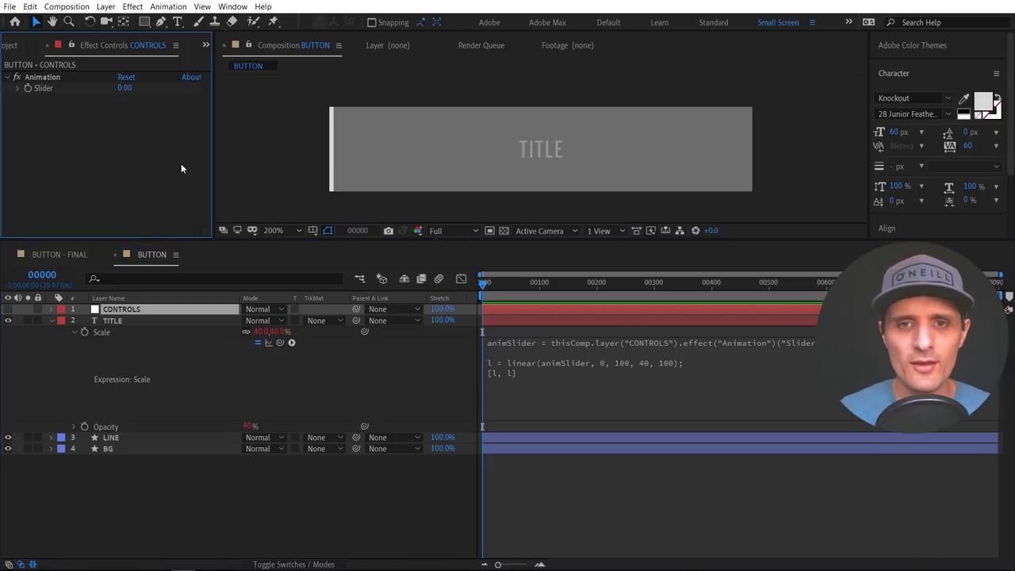
# - Change the Scale expression to linear(animSlider, 0, 100, 60, 100) and raise the Animation slider to 116 to test it
pyautogui.click(647, 364)
pyautogui.click(645, 364)
pyautogui.doubleClick(642, 363)
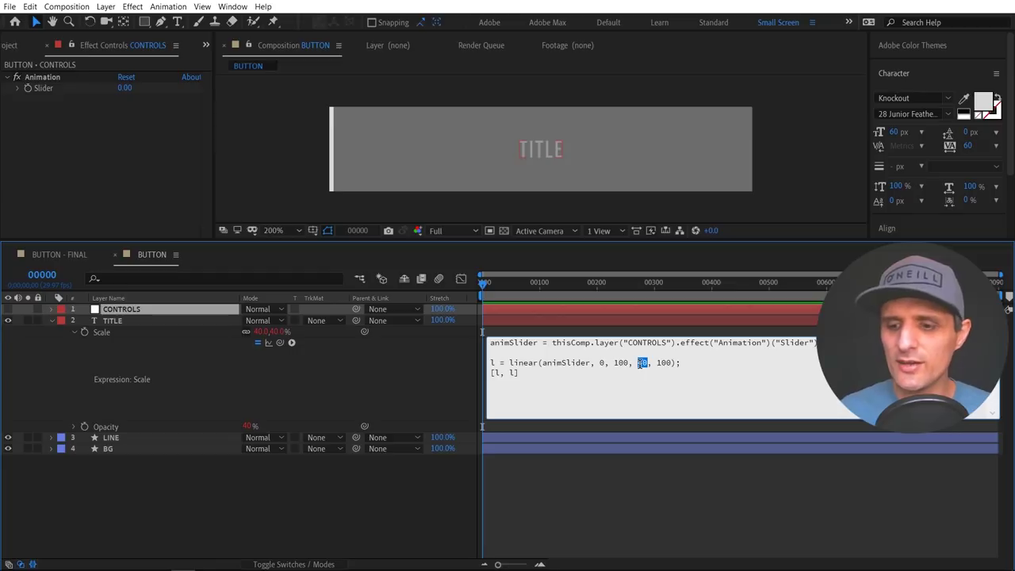
pyautogui.write('60')
pyautogui.click(430, 365)
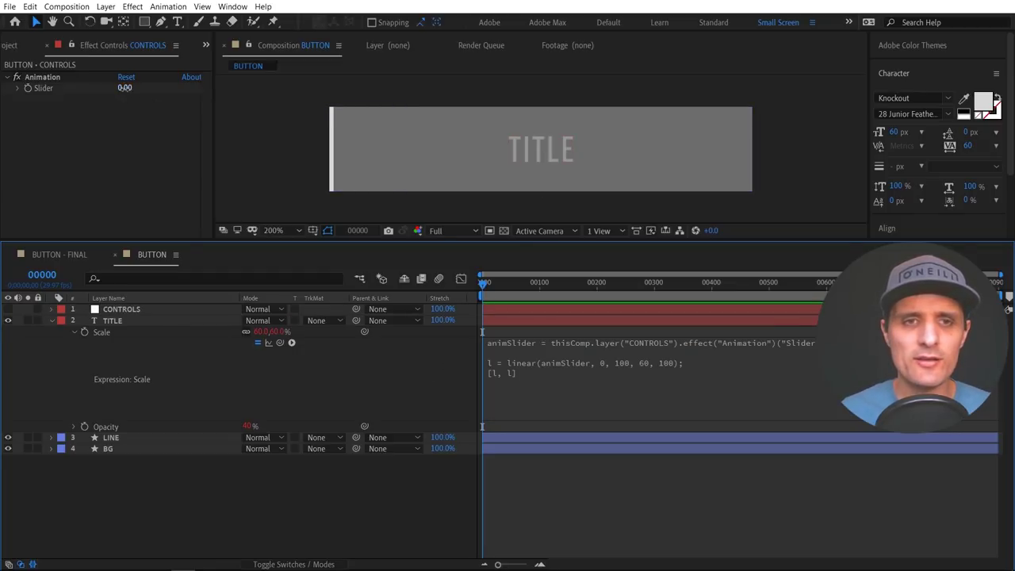
pyautogui.moveTo(124, 88); pyautogui.dragTo(211, 100)
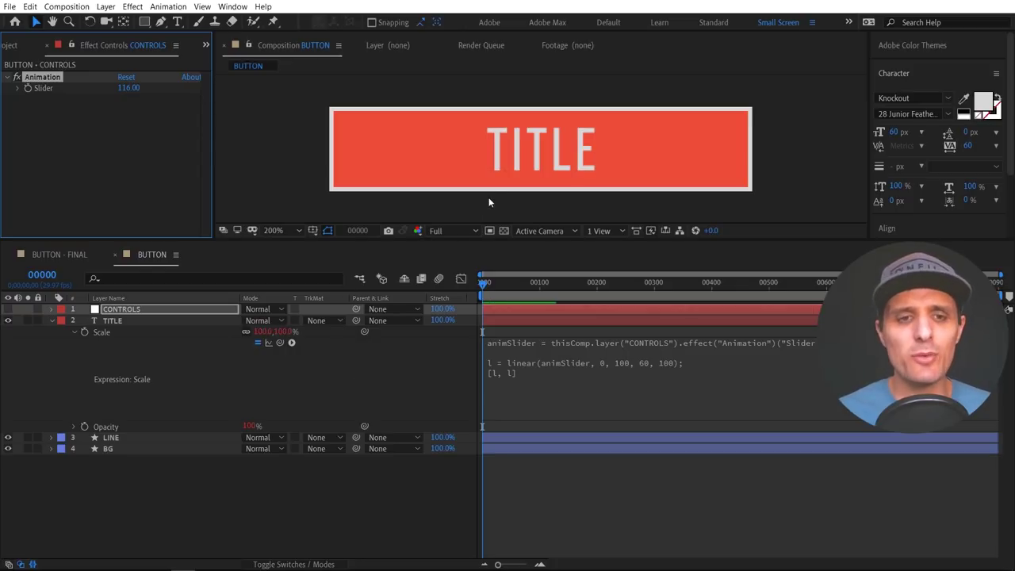
# - Collapse the TITLE layer's properties and give all four layers the Orange label colour
pyautogui.click(52, 320)
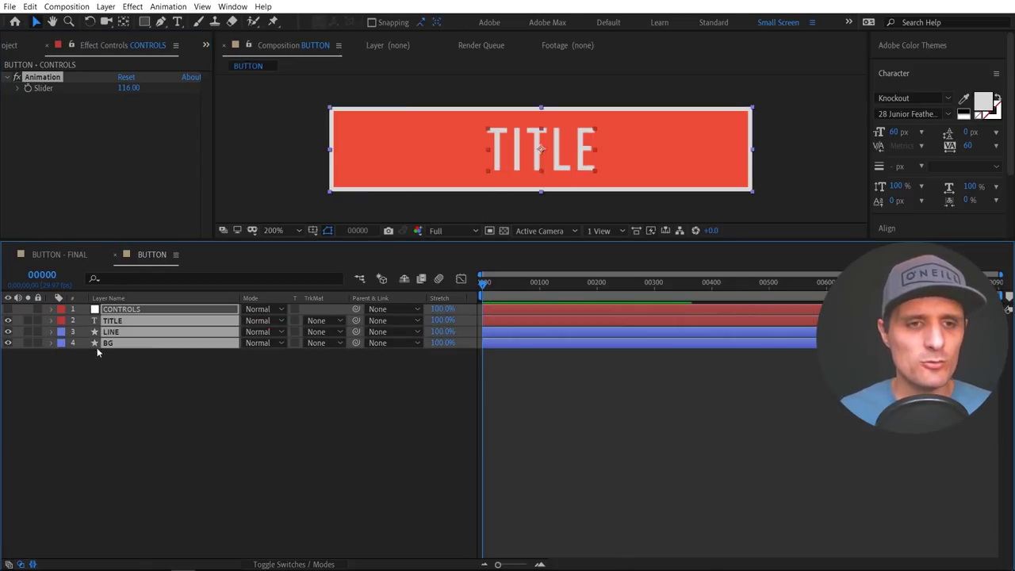
pyautogui.keyDown('shift'); pyautogui.click(96, 346); pyautogui.keyUp('shift')
pyautogui.click(62, 344)
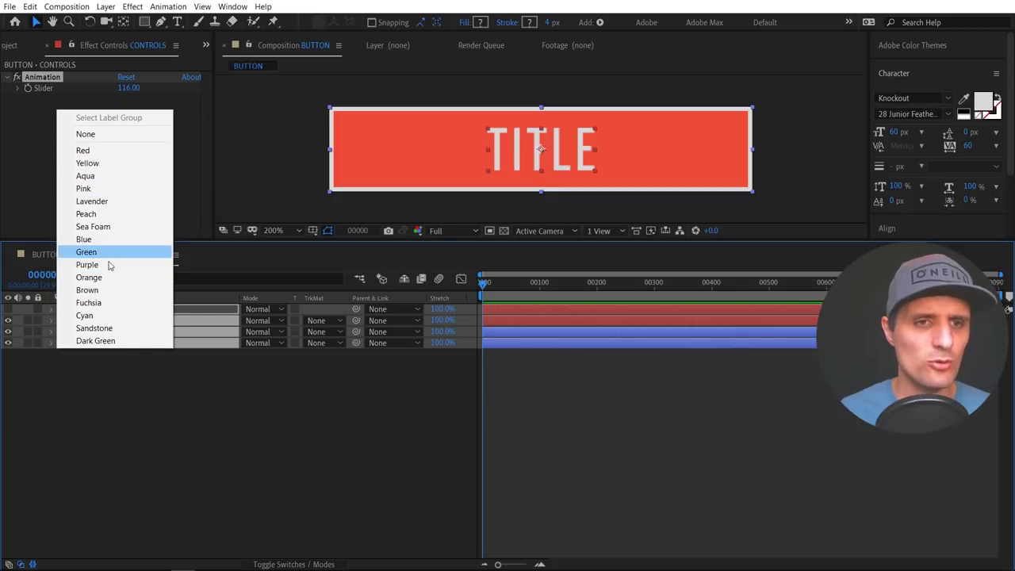
pyautogui.click(103, 277)
pyautogui.click(110, 358)
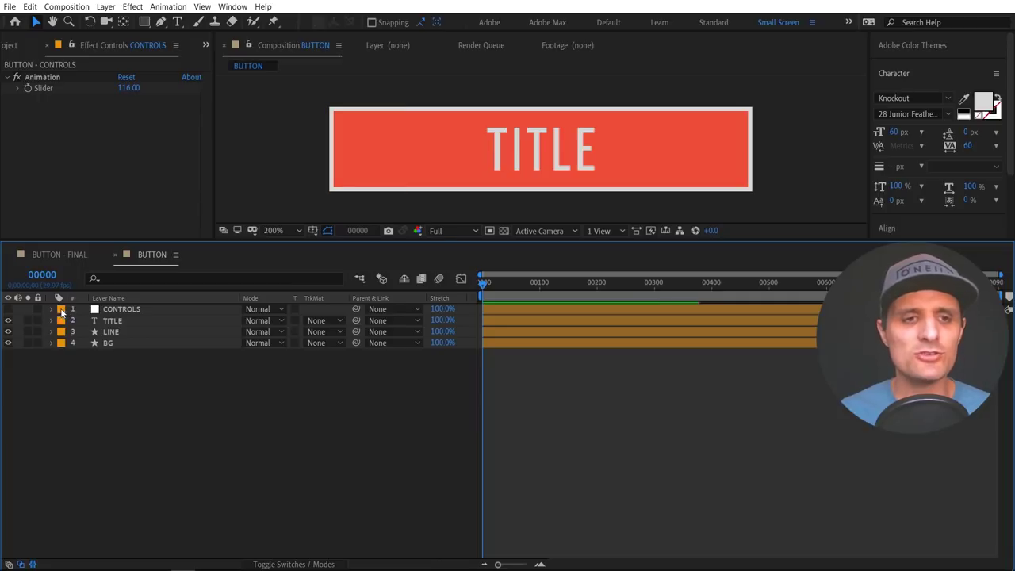
# - Select all layers in the Orange label group, starting from CONTROLS, and clear the selection
pyautogui.click(62, 311)
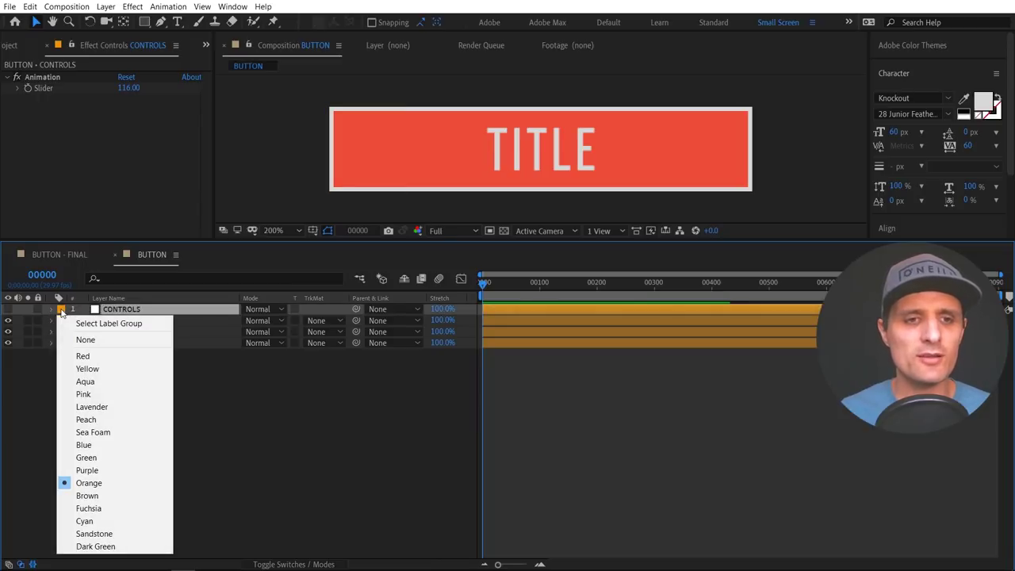
pyautogui.click(116, 324)
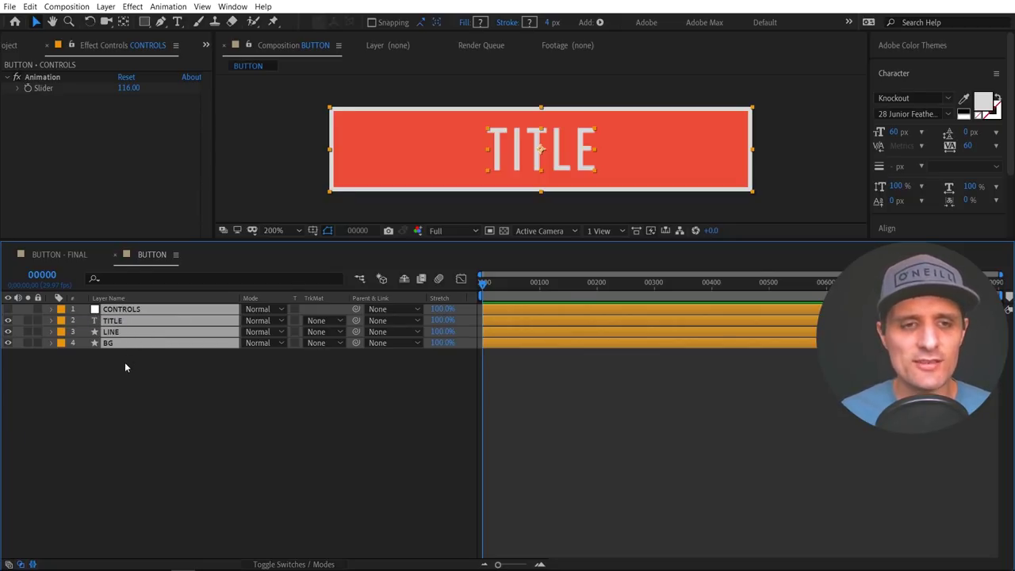
pyautogui.click(155, 354)
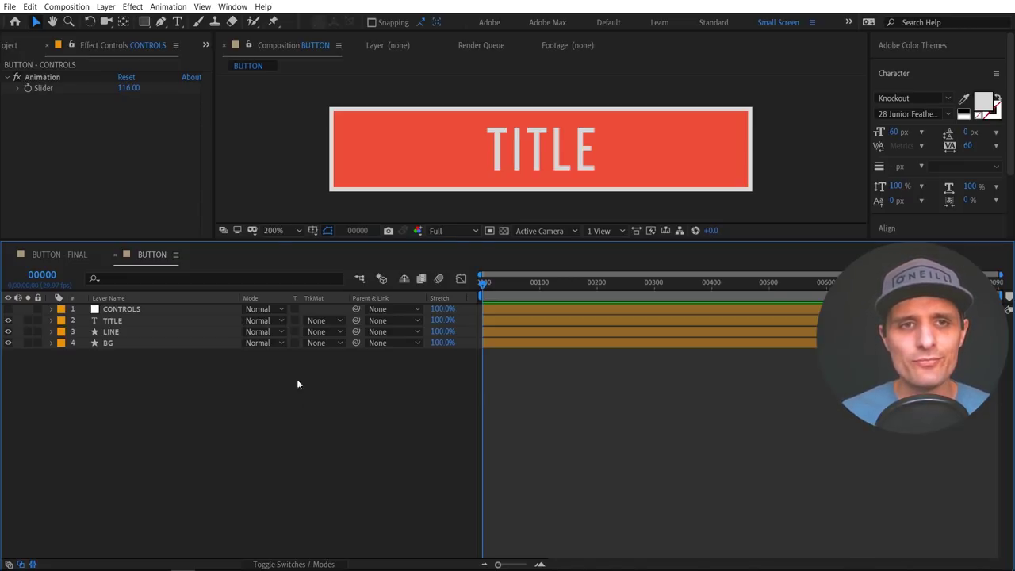
# - Open Essential Graphics and enlarge its area by shrinking the timeline
pyautogui.click(232, 6)
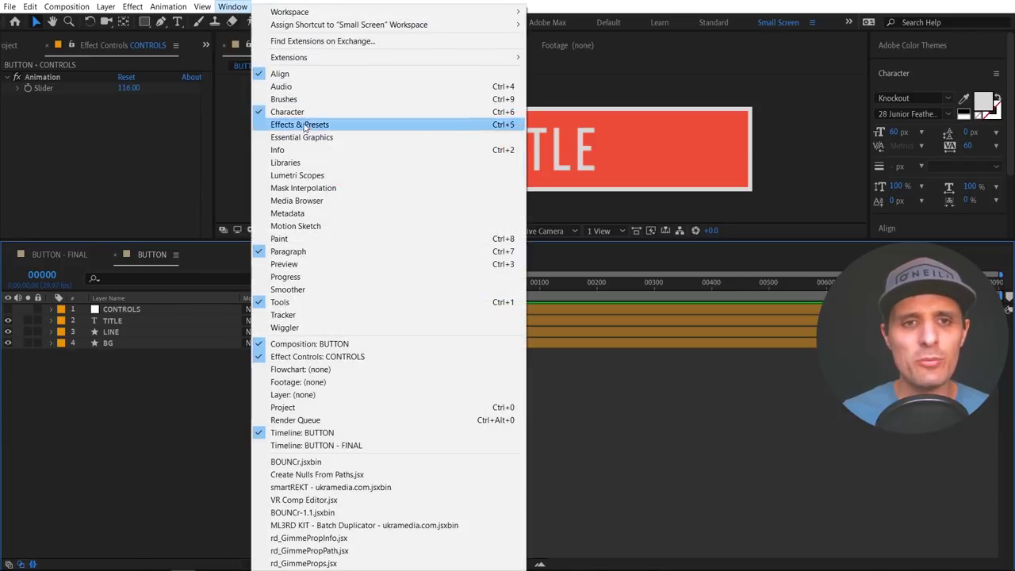
pyautogui.click(328, 140)
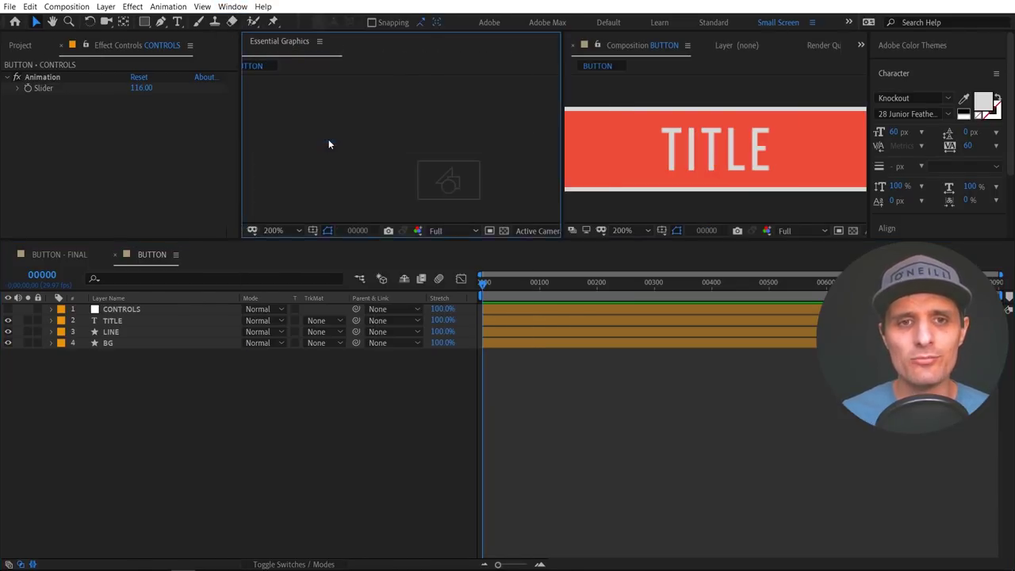
pyautogui.moveTo(394, 240); pyautogui.dragTo(392, 308)
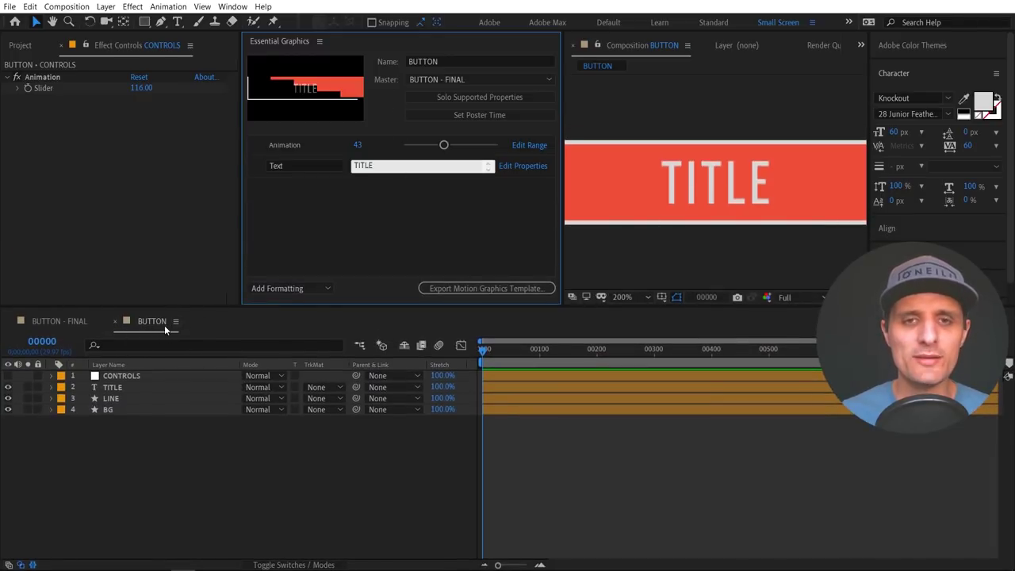
# - Set BUTTON as the master composition in Essential Graphics and name the template BUTTON
pyautogui.click(496, 82)
pyautogui.click(464, 157)
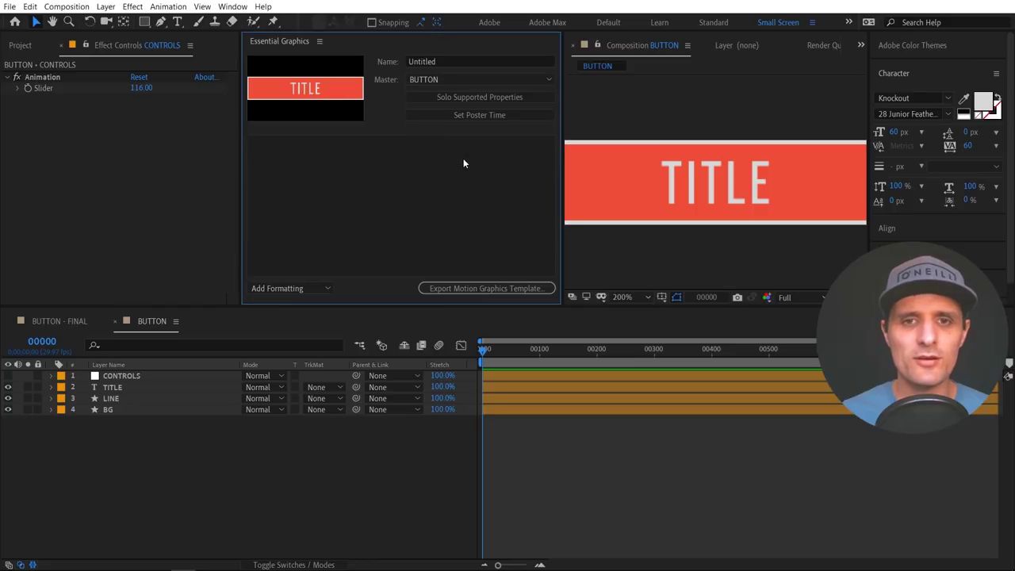
pyautogui.click(448, 61)
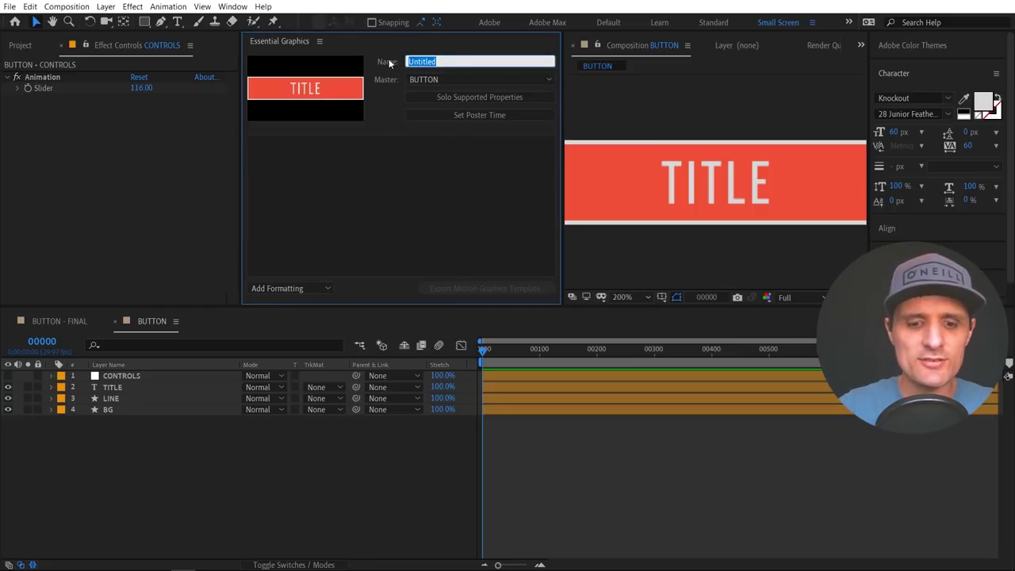
pyautogui.write('BUTTON')
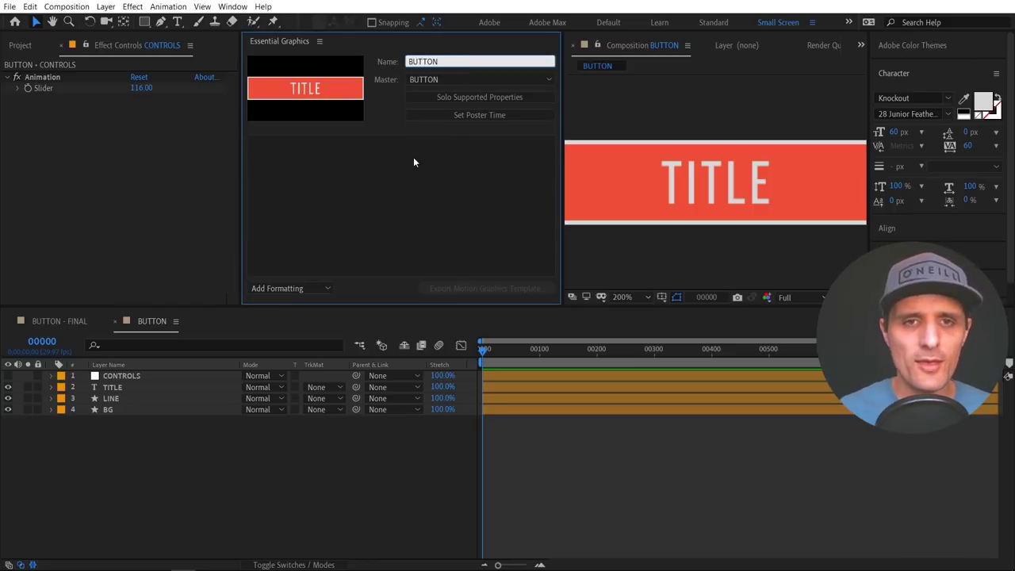
pyautogui.click(362, 246)
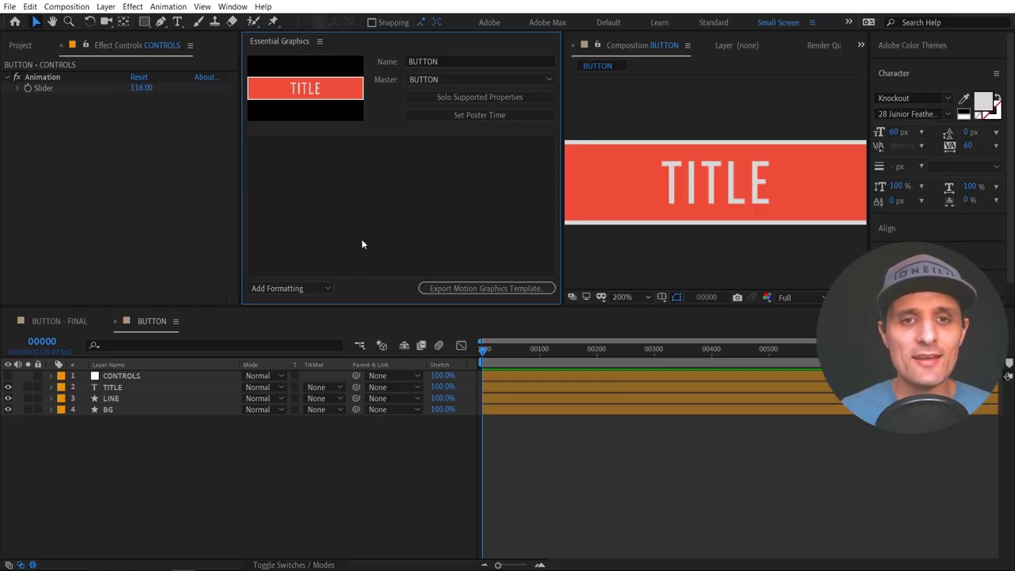
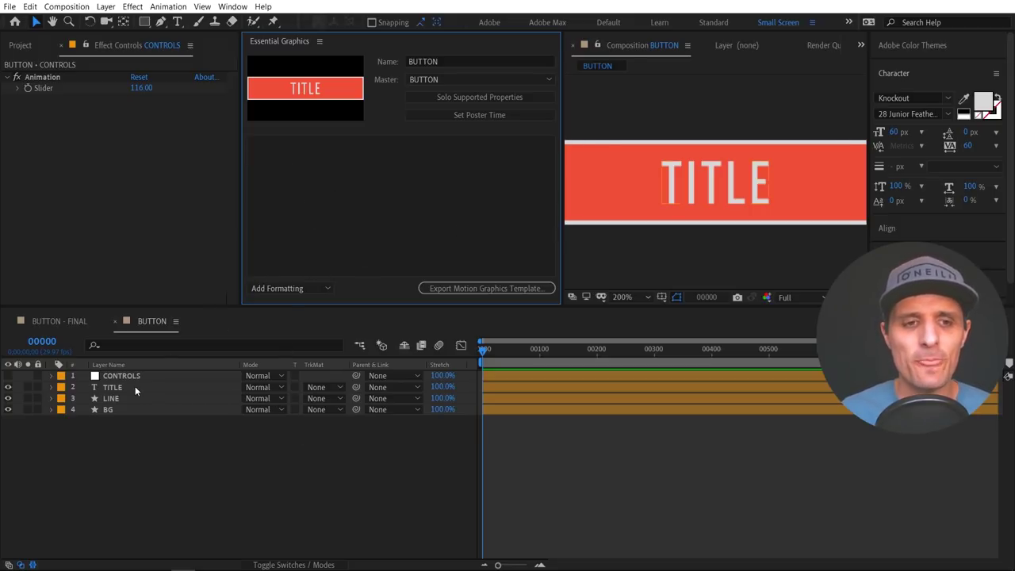
# - Add the CONTROLS layer's Animation slider to the Essential Graphics template and rename the control Animation
pyautogui.click(73, 378)
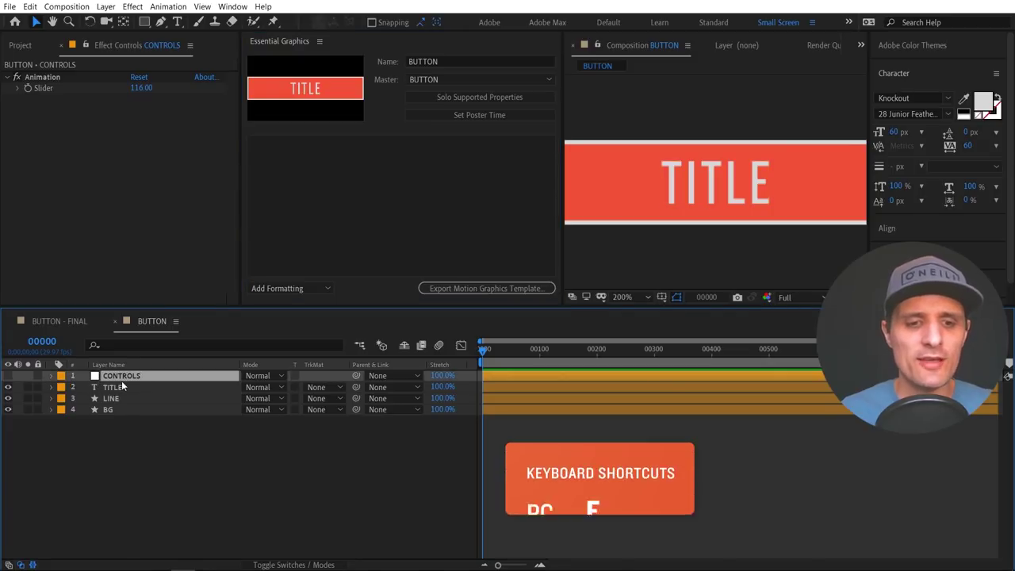
pyautogui.press('e')
pyautogui.click(74, 387)
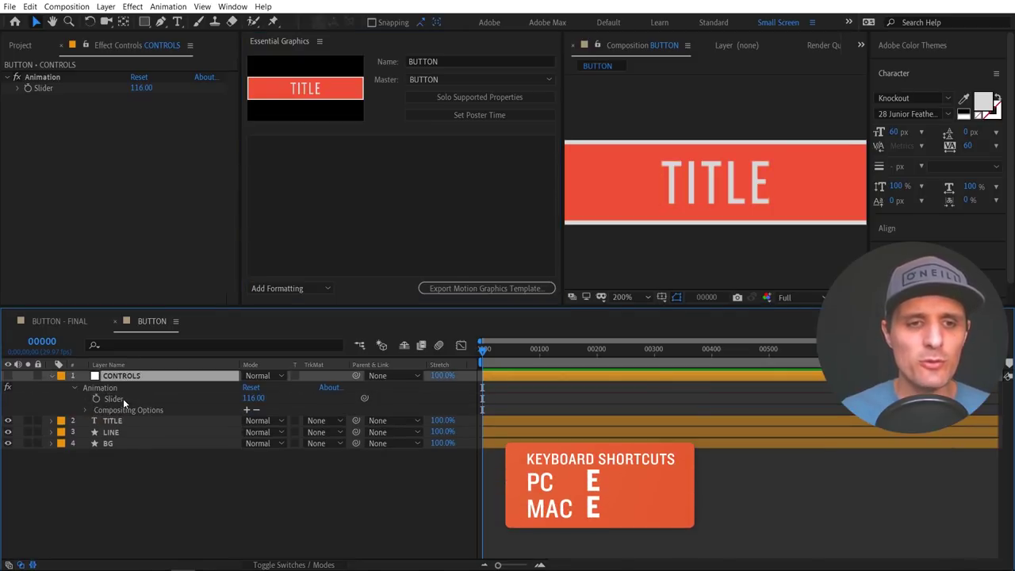
pyautogui.moveTo(119, 398); pyautogui.dragTo(346, 225)
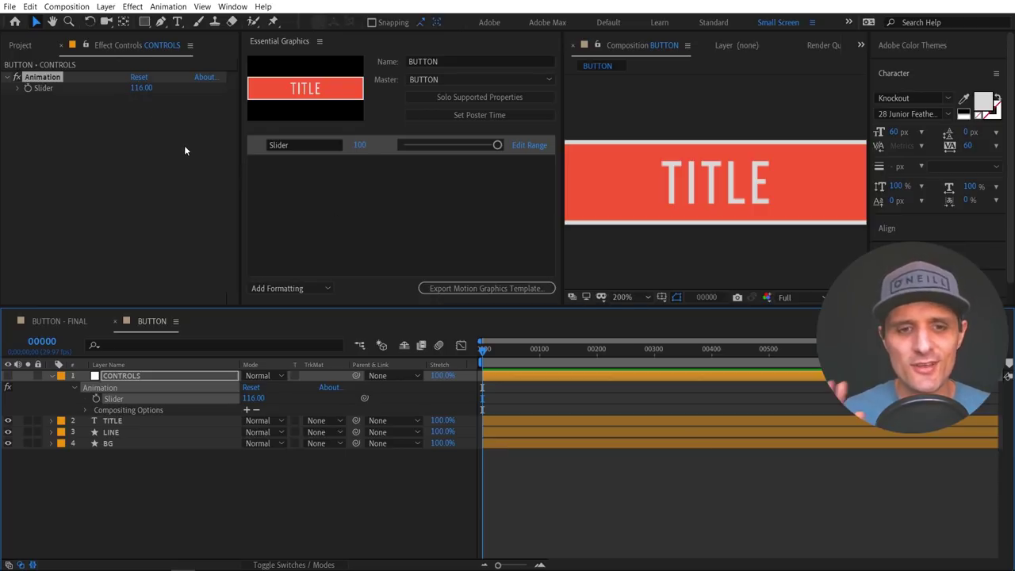
pyautogui.click(311, 144)
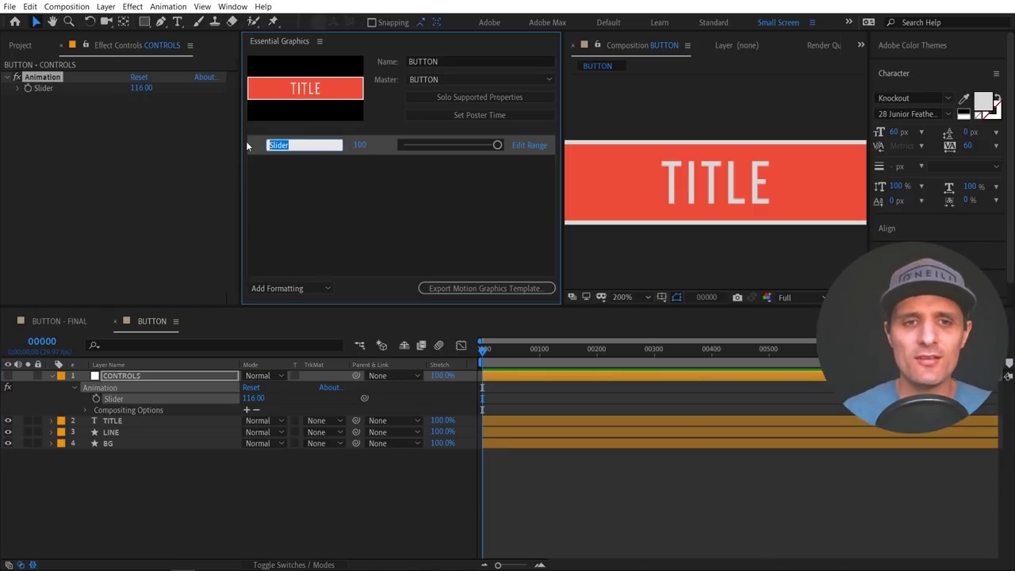
pyautogui.write('Animation')
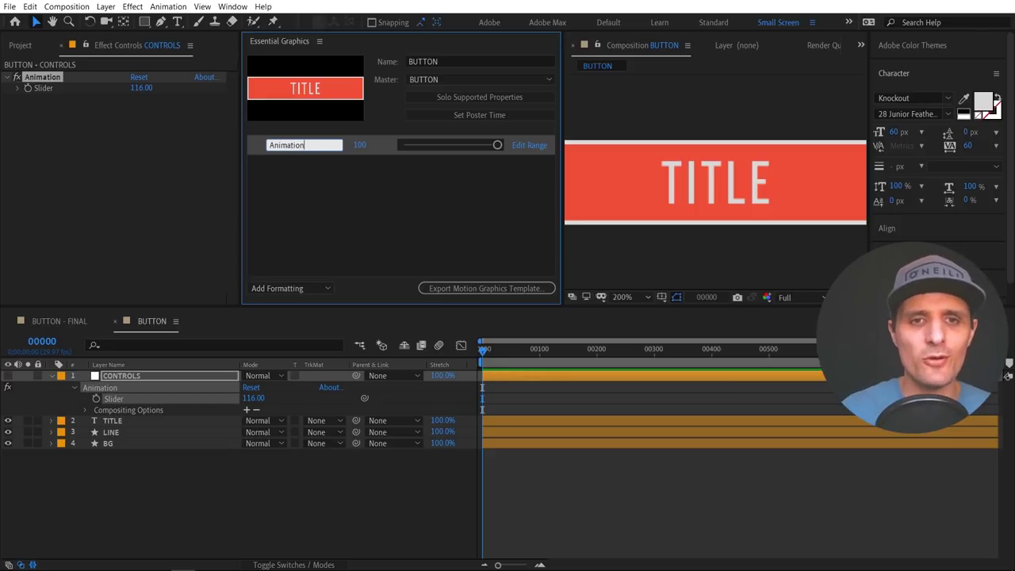
pyautogui.click(328, 184)
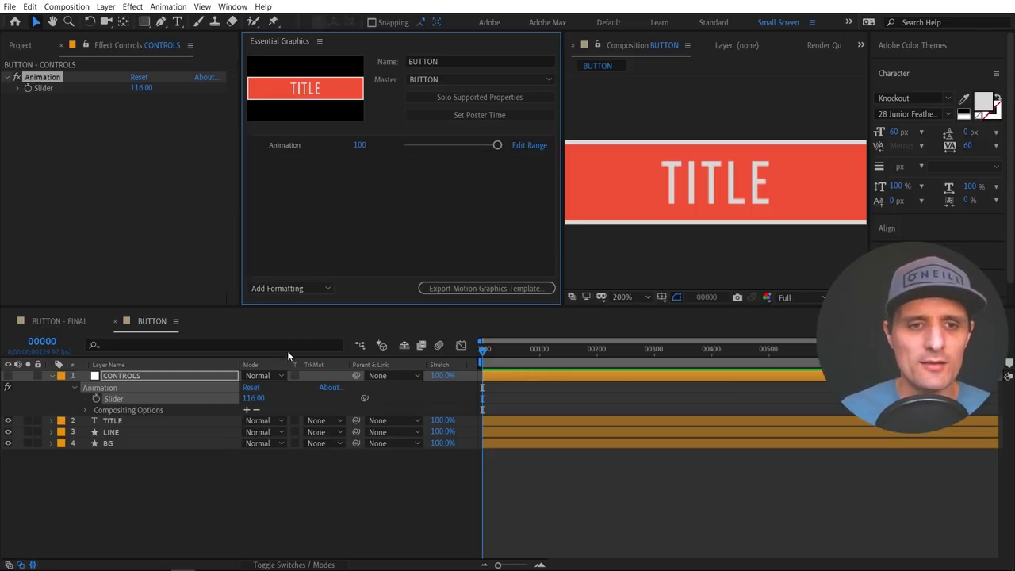
# - Find the TITLE layer's Source Text property, add it to the Essential Graphics template and rename the control Text
pyautogui.click(144, 422)
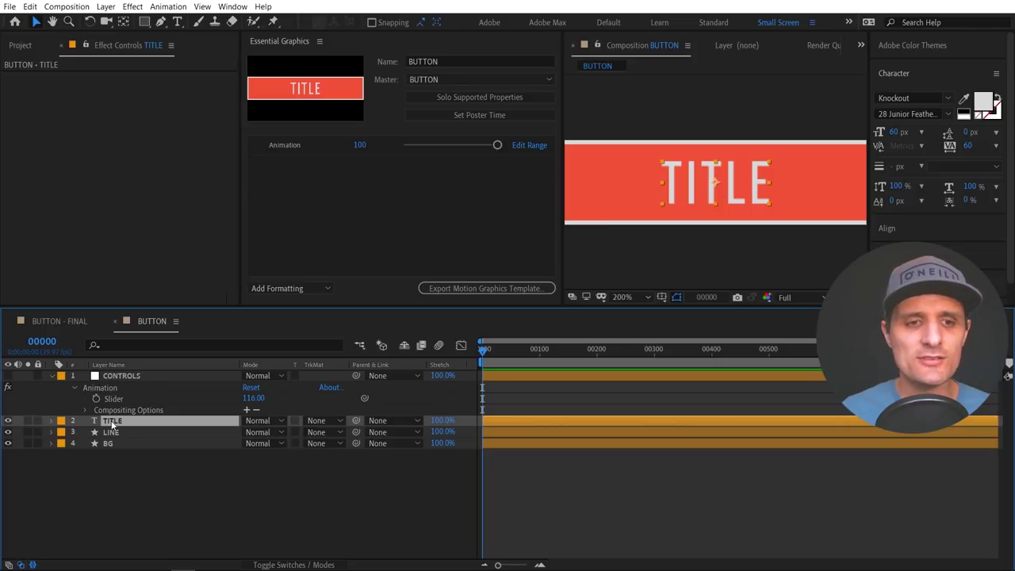
pyautogui.click(154, 345)
pyautogui.write('sourc')
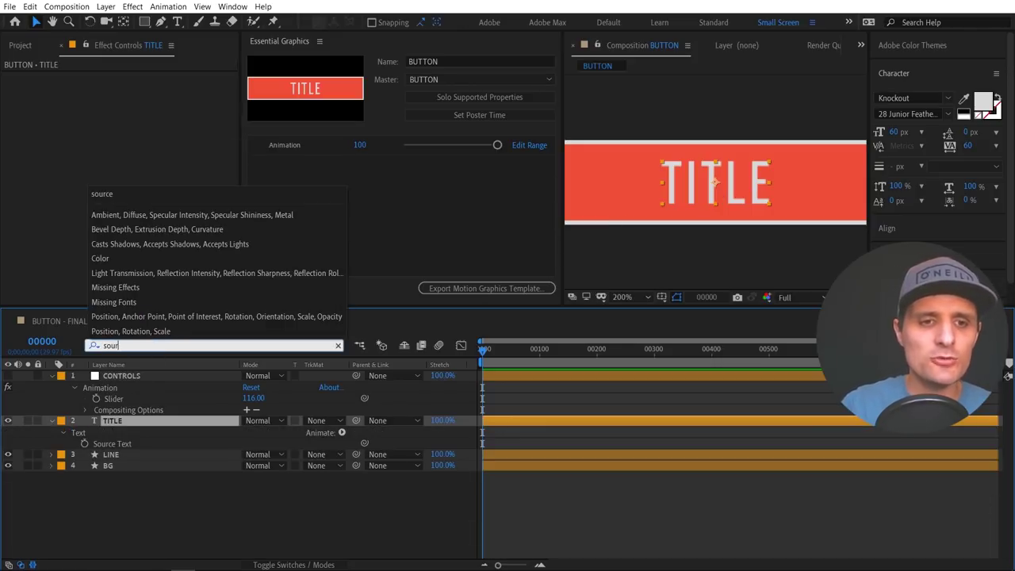
pyautogui.press('BackSpace')
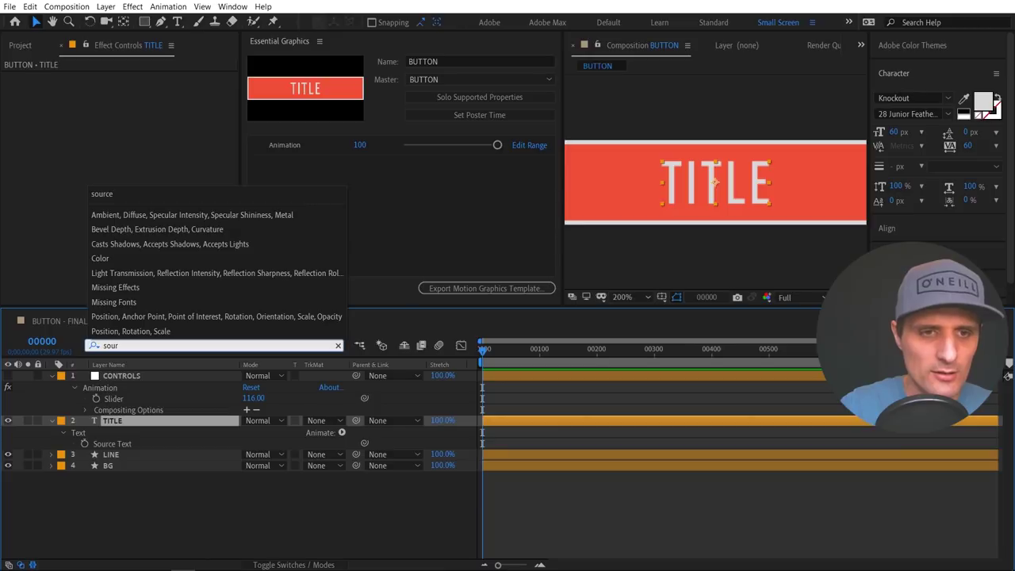
pyautogui.write('ce')
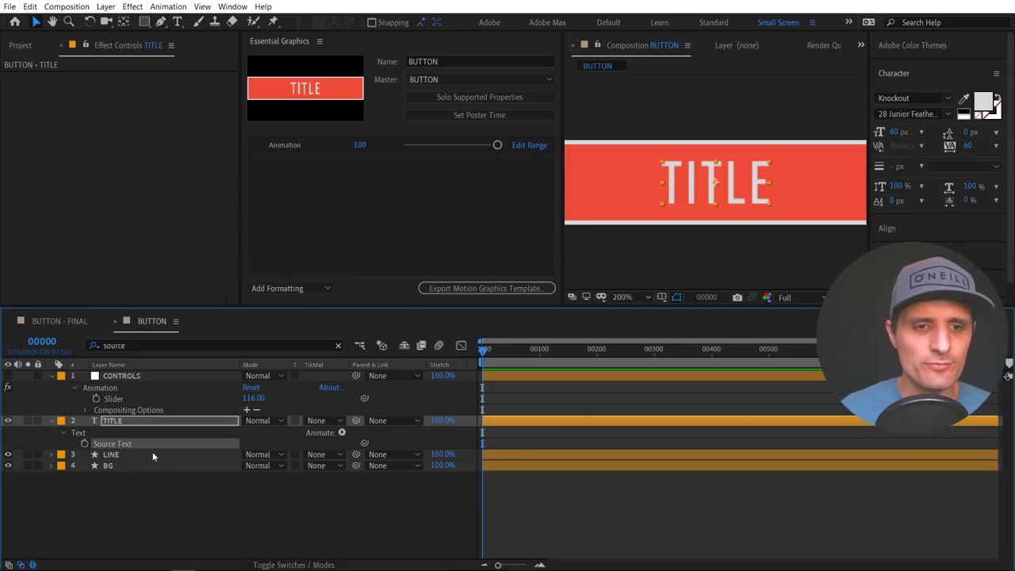
pyautogui.moveTo(117, 444); pyautogui.dragTo(285, 187)
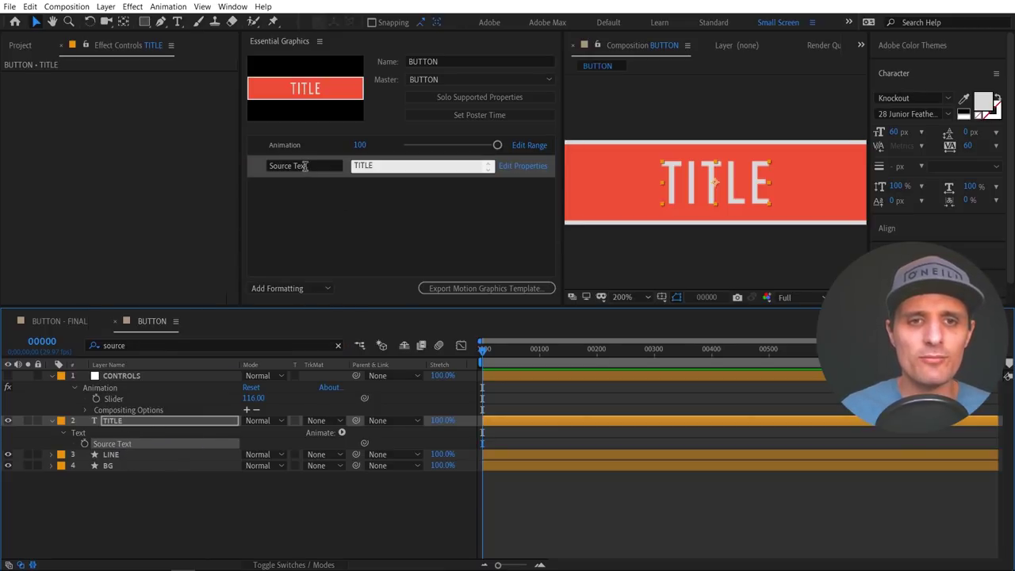
pyautogui.write('Text')
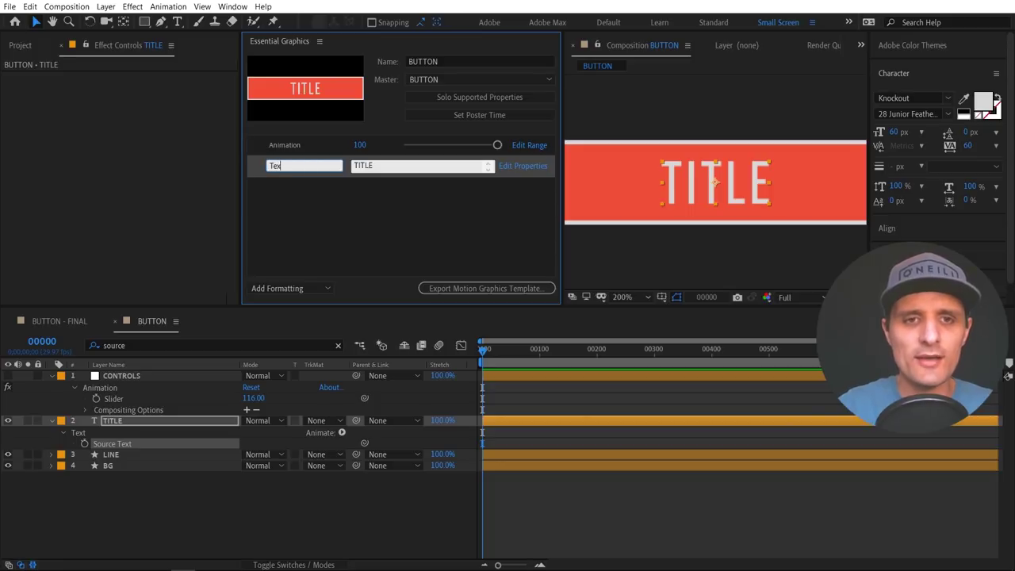
pyautogui.click(339, 213)
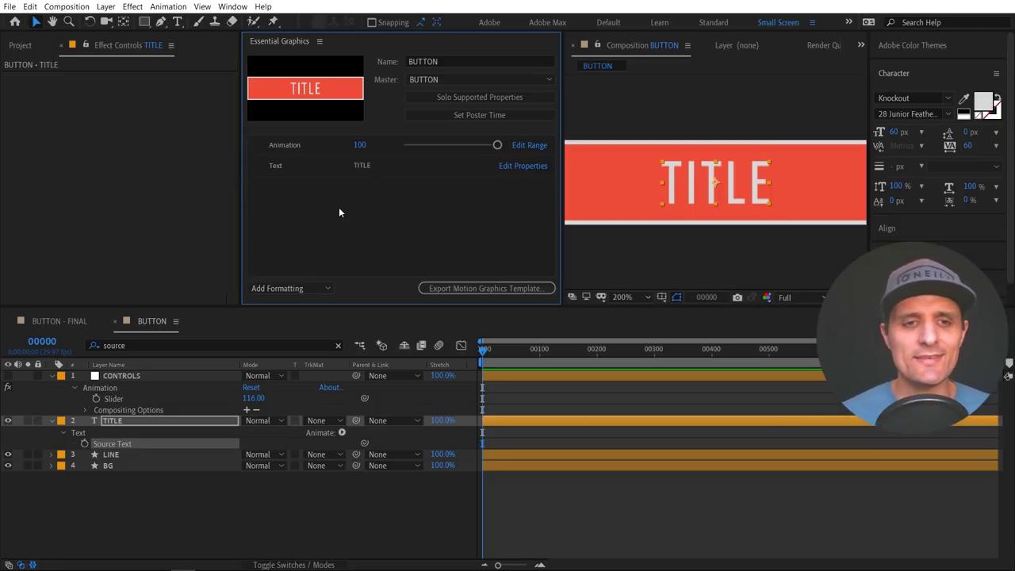
# - Create a new composition using the HDTV 1080 29.97 preset
pyautogui.click(21, 45)
pyautogui.rightClick(98, 262)
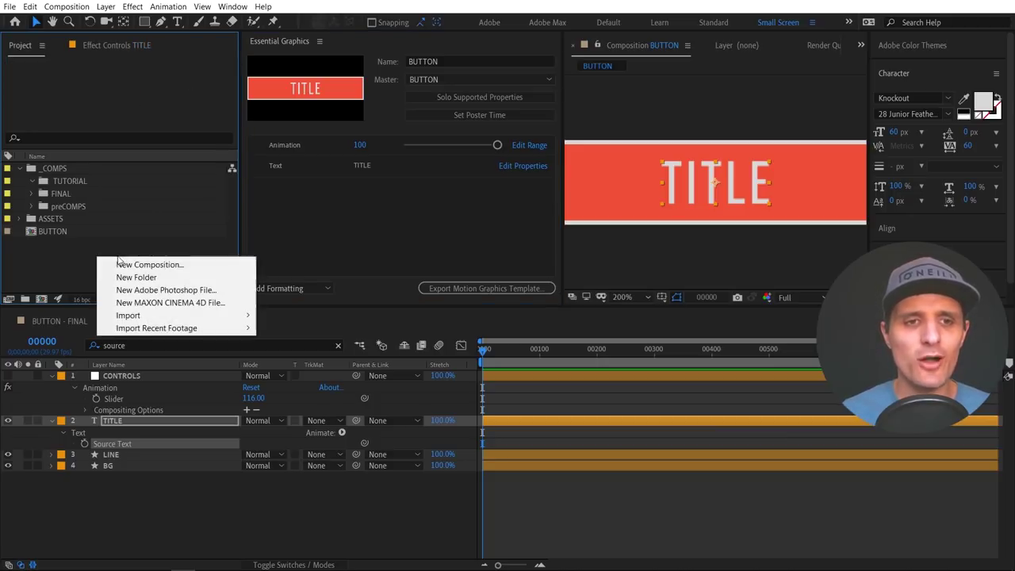
pyautogui.click(121, 265)
pyautogui.click(390, 170)
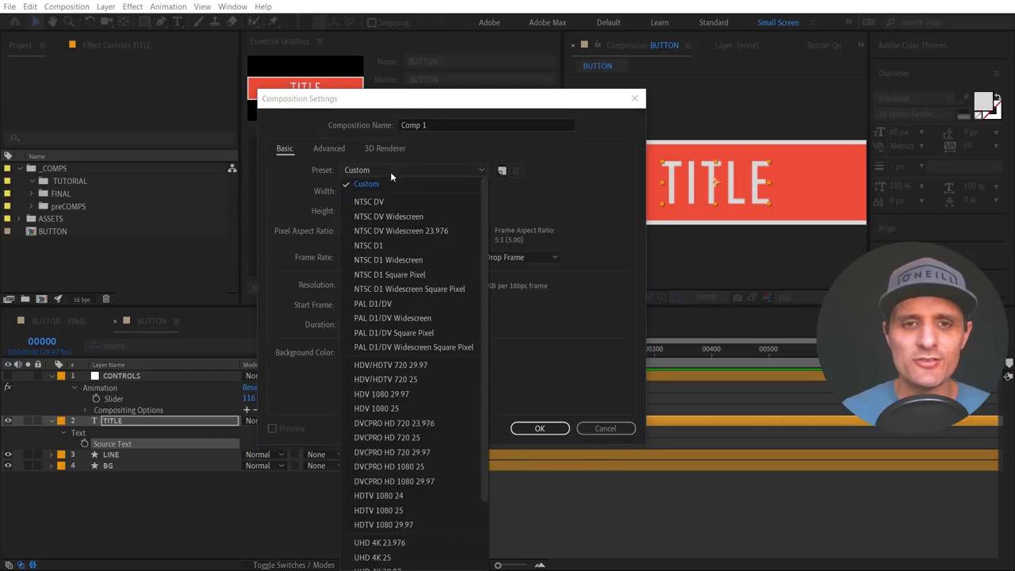
pyautogui.click(425, 522)
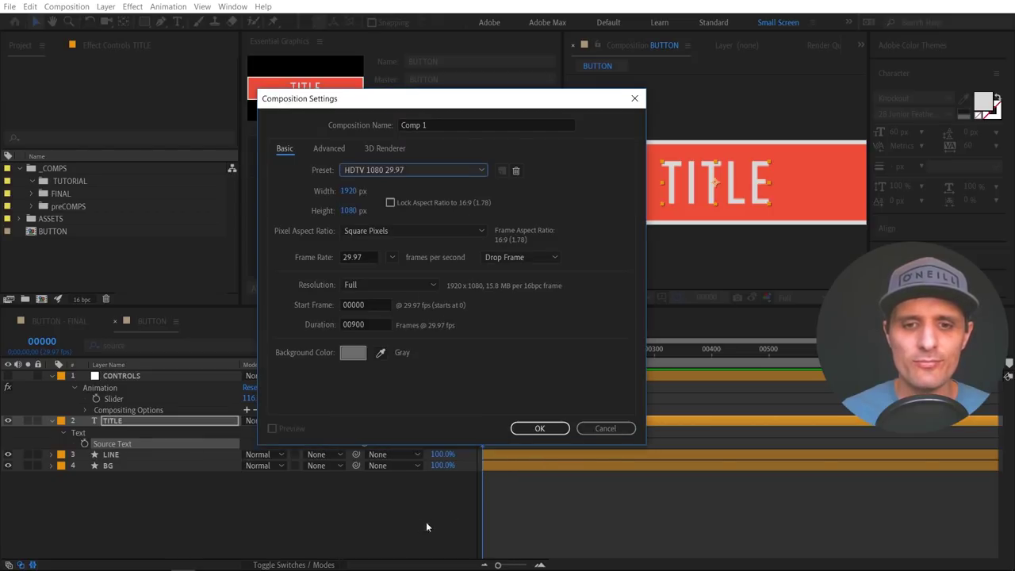
pyautogui.click(539, 428)
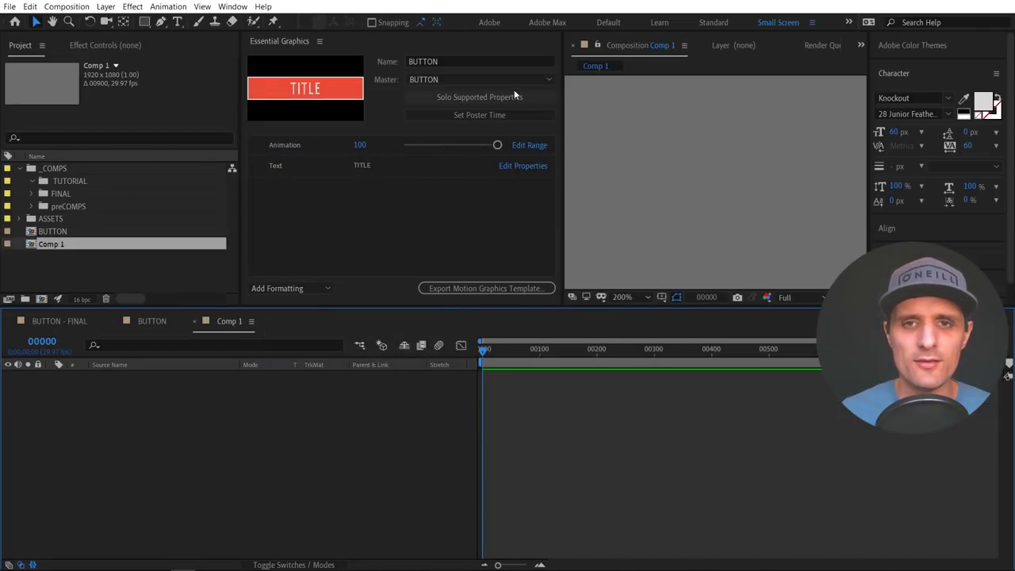
# - Close Essential Graphics and move the BUTTON composition into the TUTORIAL project folder
pyautogui.click(319, 41)
pyautogui.click(362, 43)
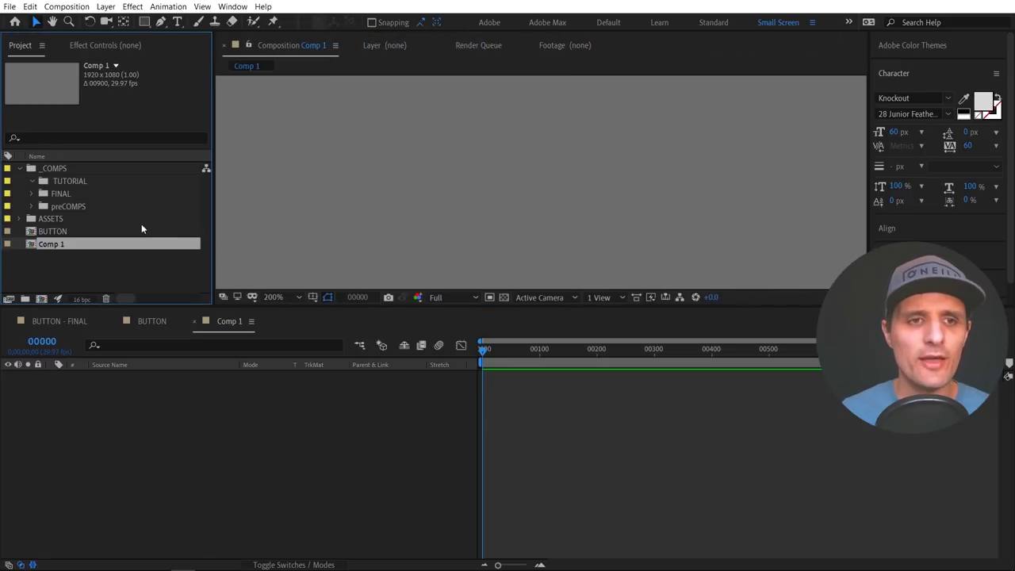
pyautogui.moveTo(63, 232); pyautogui.dragTo(81, 181)
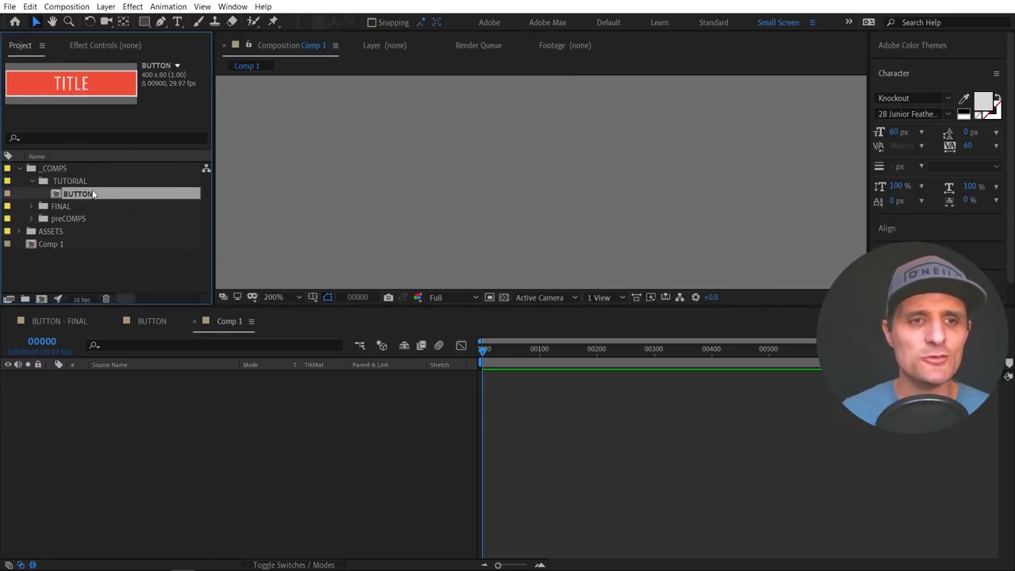
# - Place the BUTTON composition as a layer at the centre of Comp 1
pyautogui.click(52, 245)
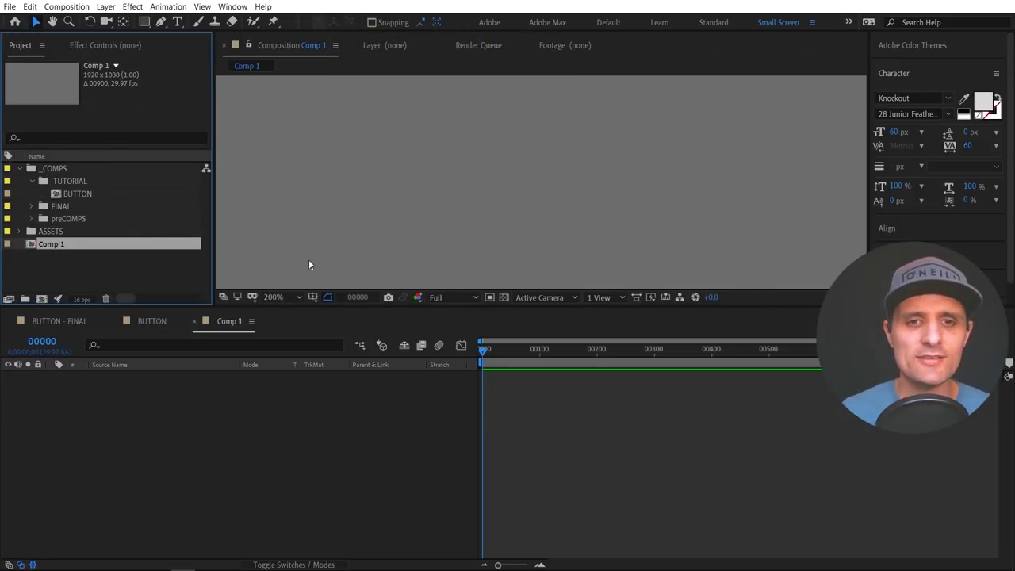
pyautogui.moveTo(470, 192); pyautogui.dragTo(509, 182)
pyautogui.scroll(-1, 527, 188)
pyautogui.scroll(1, 538, 189)
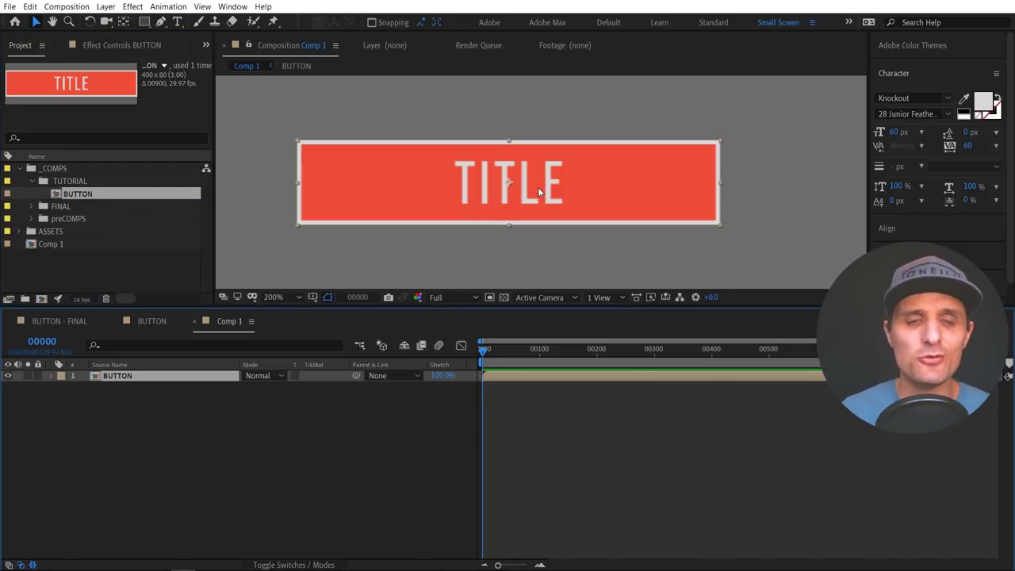
# - Reveal the BUTTON layer's Master Properties, test Animation at 0, and set it to 106
pyautogui.click(52, 376)
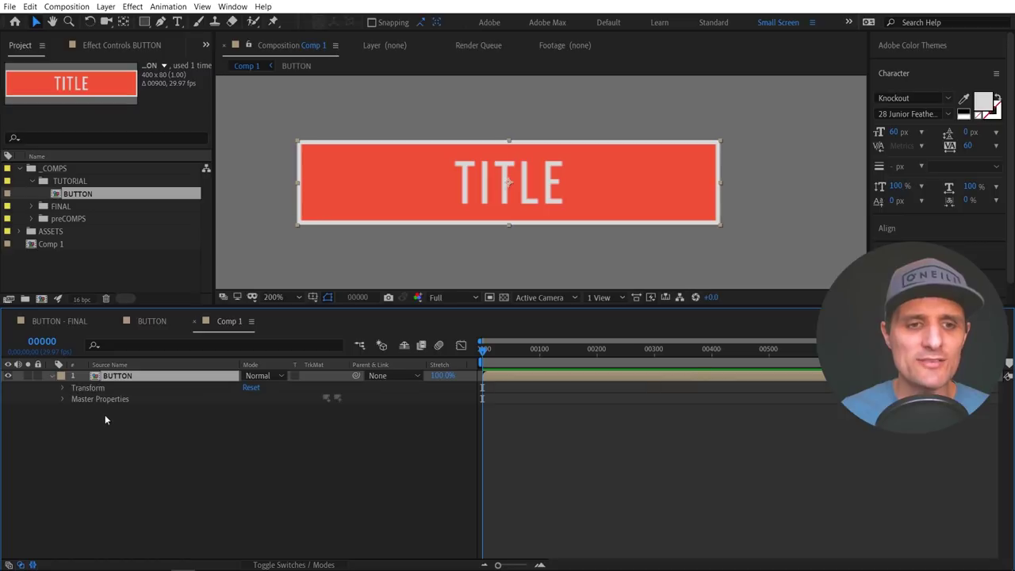
pyautogui.click(63, 399)
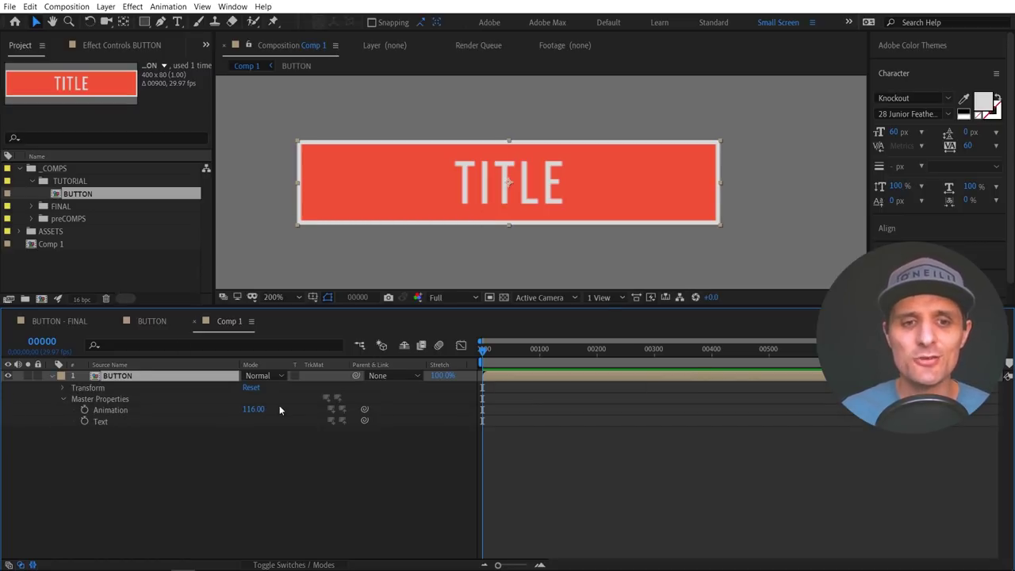
pyautogui.moveTo(253, 409); pyautogui.dragTo(168, 410)
pyautogui.write('0')
pyautogui.click(264, 445)
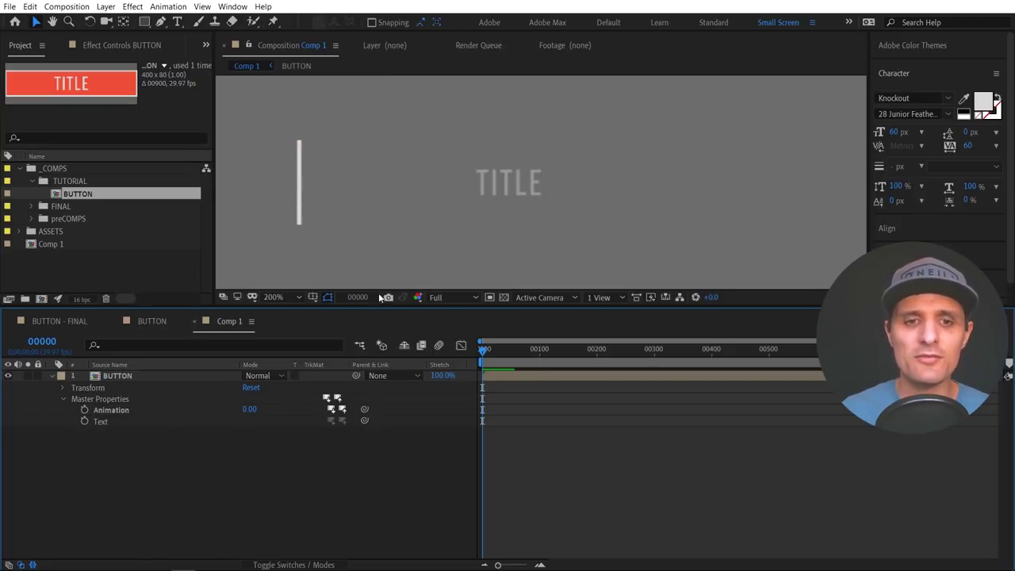
pyautogui.moveTo(251, 409); pyautogui.dragTo(318, 409)
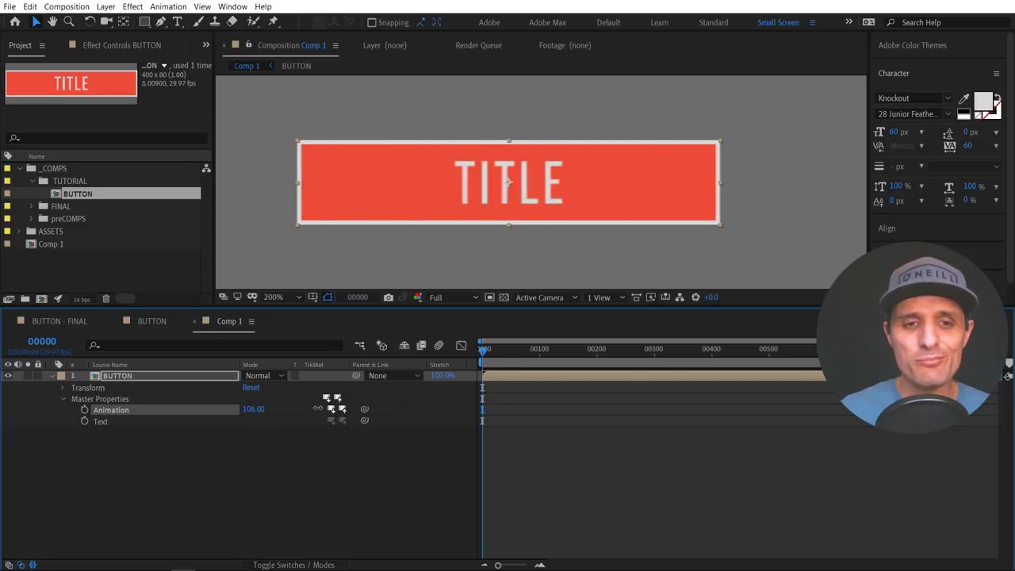
# - Change the BUTTON layer's Text master property to UKRAMEDIA
pyautogui.rightClick(106, 422)
pyautogui.click(128, 432)
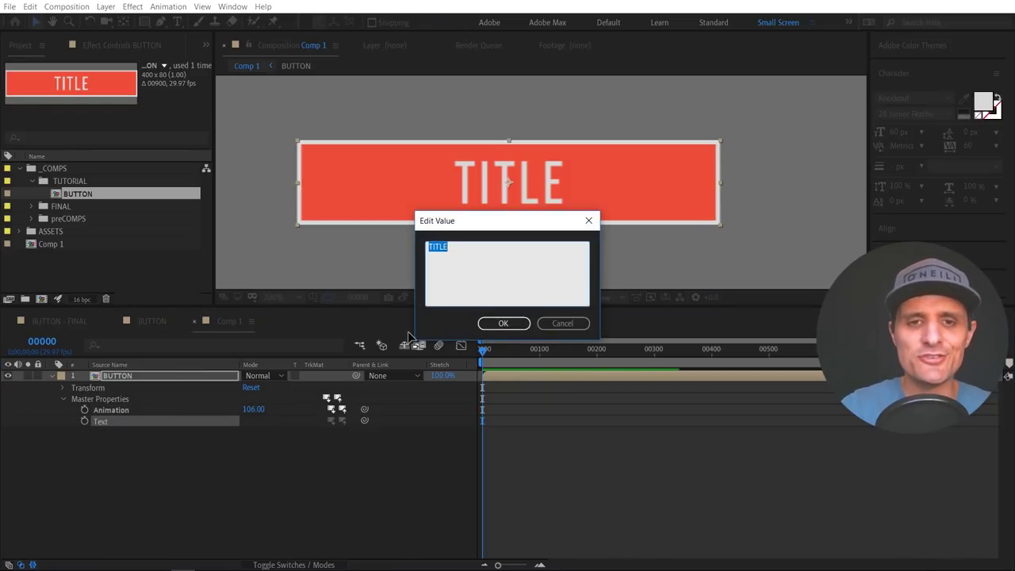
pyautogui.write('UKRAMEDIA')
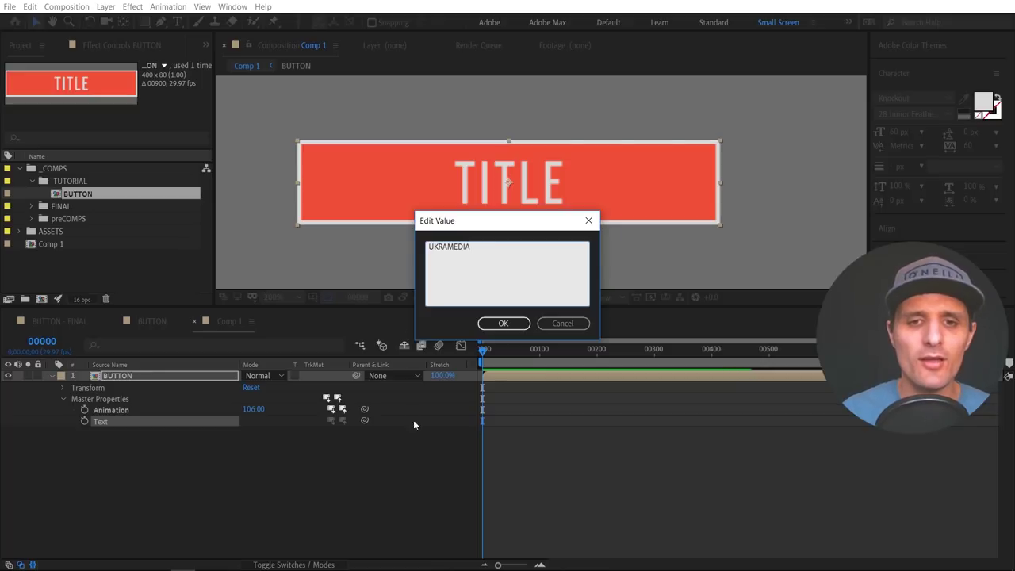
pyautogui.click(503, 323)
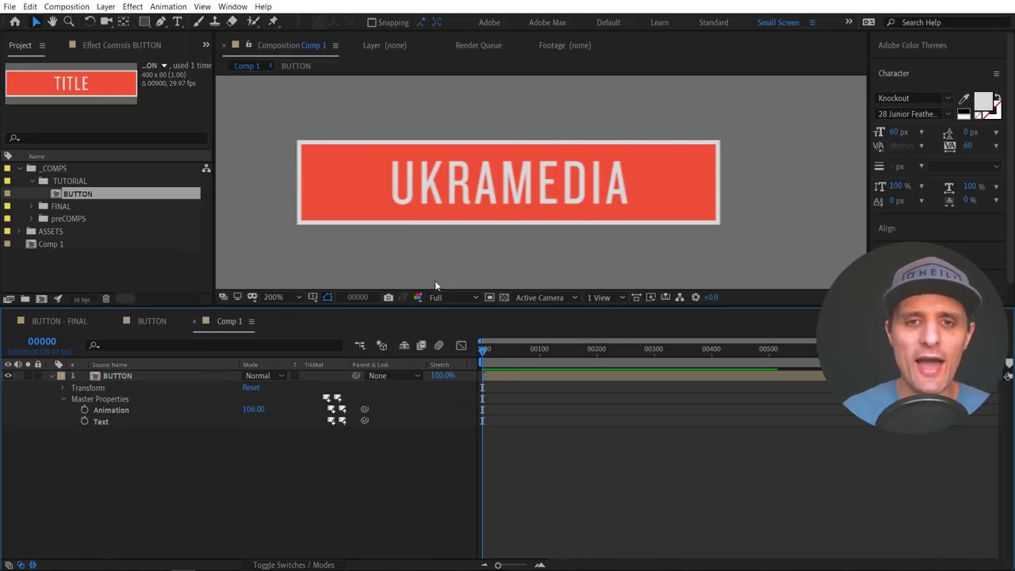
# - Move the UKRAMEDIA button horizontally to the left of the composition's centre
pyautogui.press(',')
pyautogui.click(508, 200)
pyautogui.moveTo(574, 193); pyautogui.dragTo(435, 190)
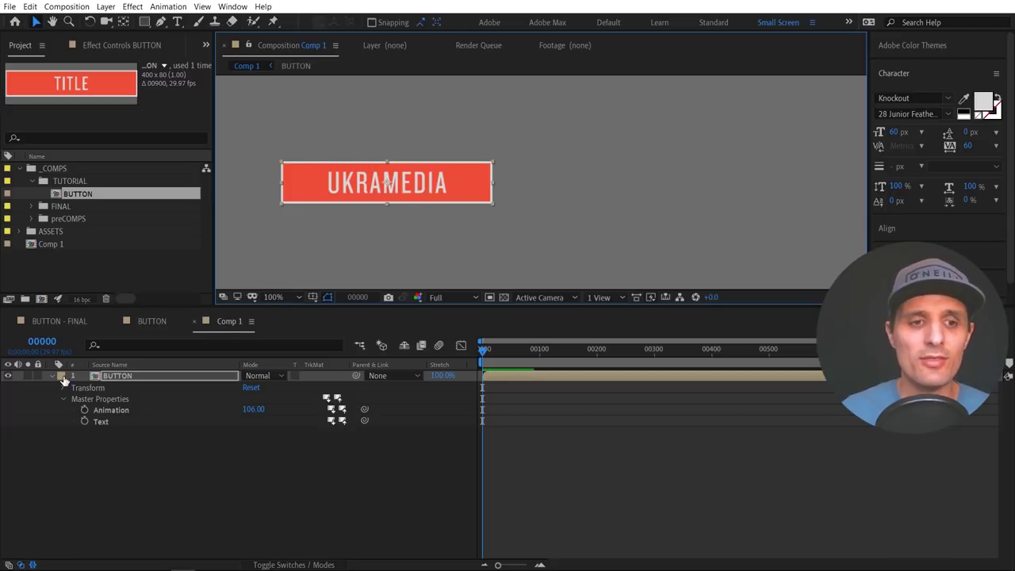
# - Duplicate the BUTTON layer and move the lower instance to the right, level with the other button
pyautogui.click(118, 376)
pyautogui.hotkey('ctrl', 'd')
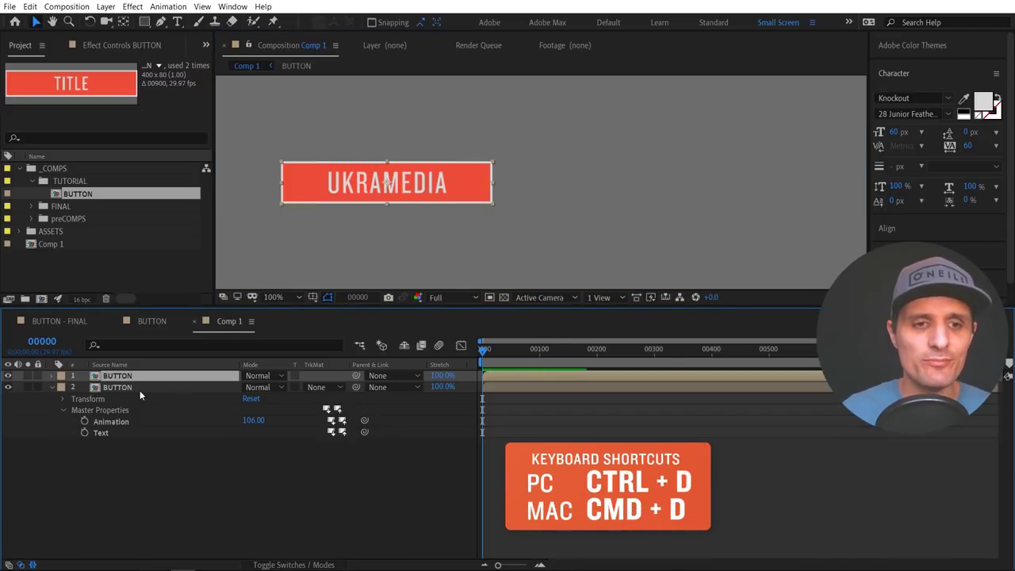
pyautogui.moveTo(426, 184); pyautogui.dragTo(664, 184)
# - Set the lower BUTTON layer's Animation to 53 and its Text to TITLE TWO
pyautogui.moveTo(252, 420); pyautogui.dragTo(222, 422)
pyautogui.rightClick(103, 432)
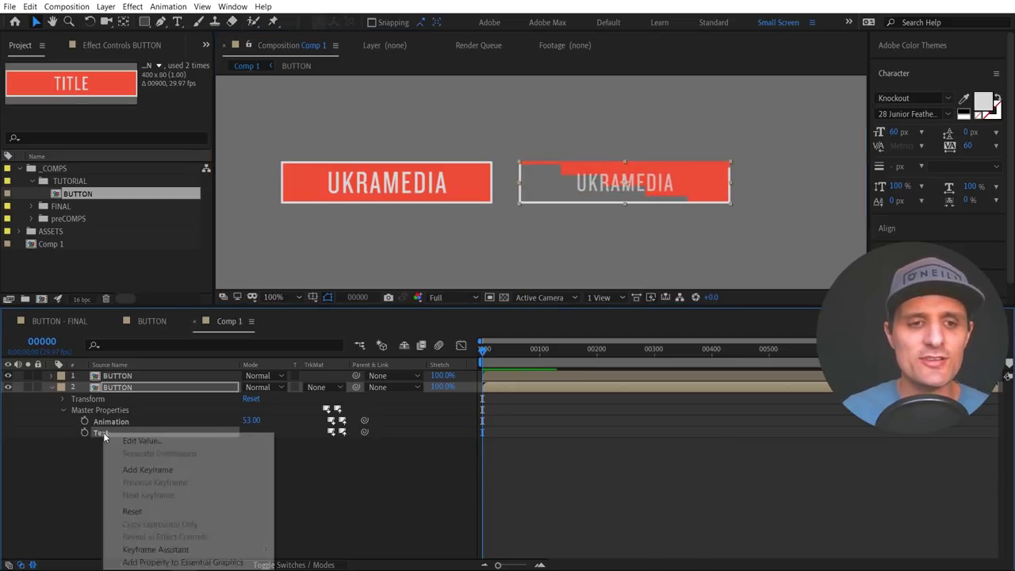
pyautogui.click(143, 441)
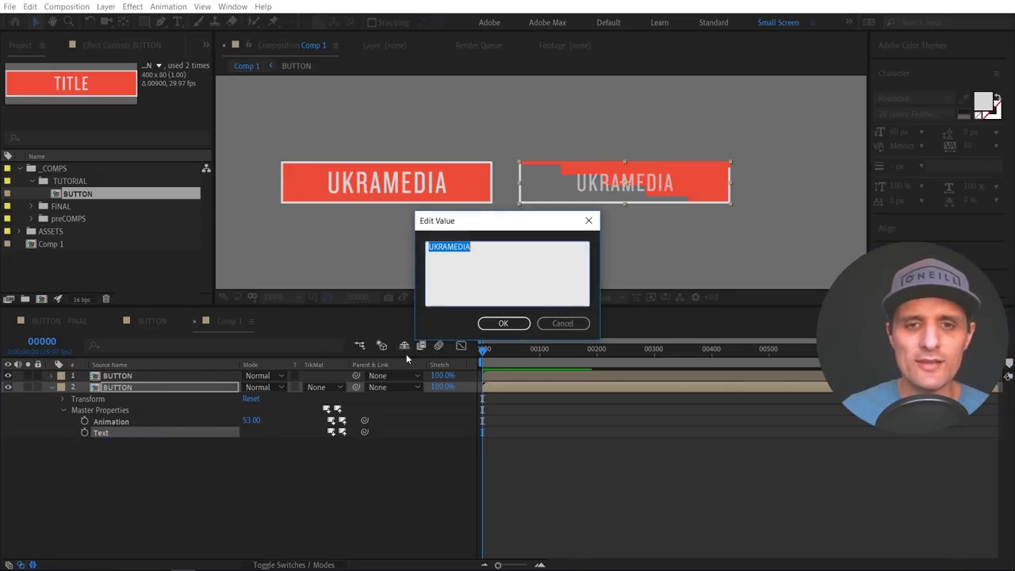
pyautogui.write('TITLE TWO')
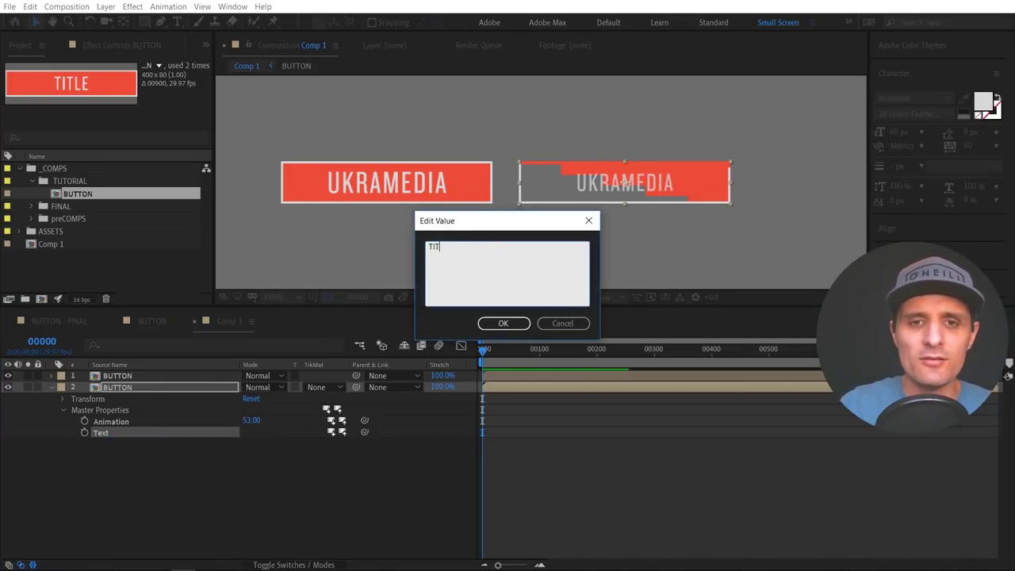
pyautogui.click(508, 326)
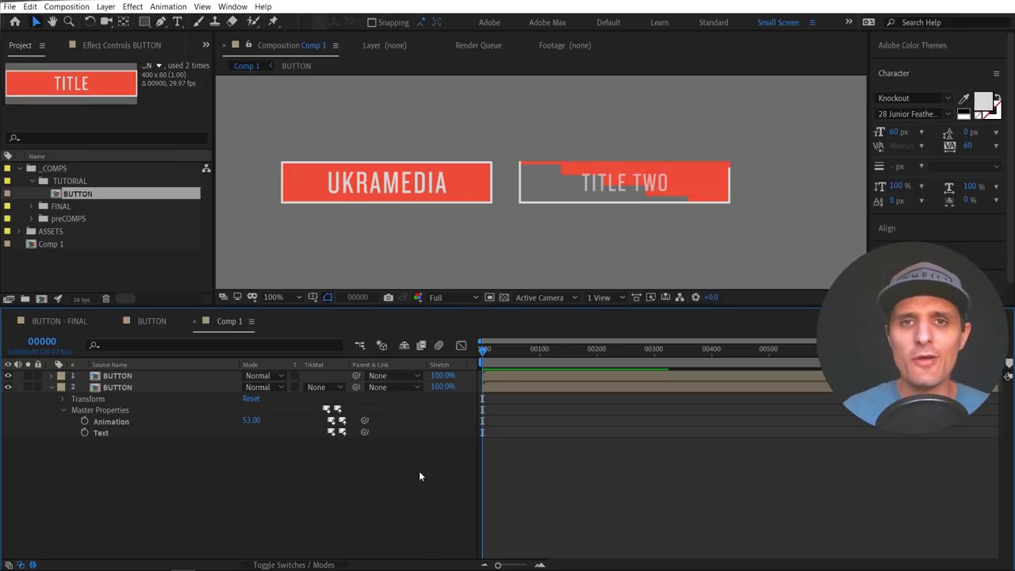